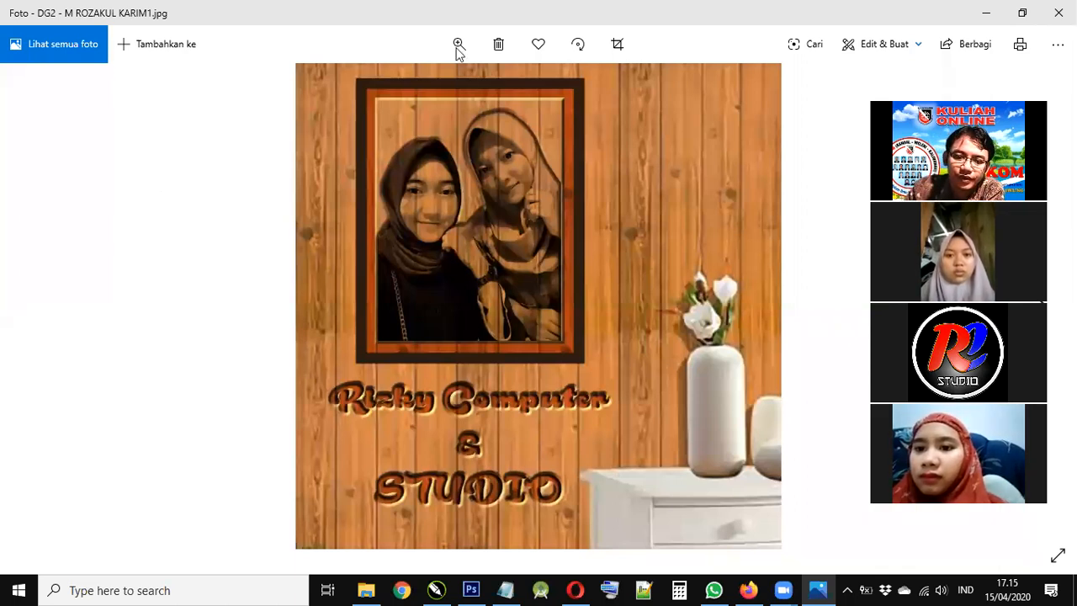
- Zoom in on the Rizky Computer photo and pan around it
{"action": "left_click", "coordinate": [418, 86]}
{"action": "scroll", "coordinate": [518, 409], "scroll_direction": "up", "scroll_amount": 3}
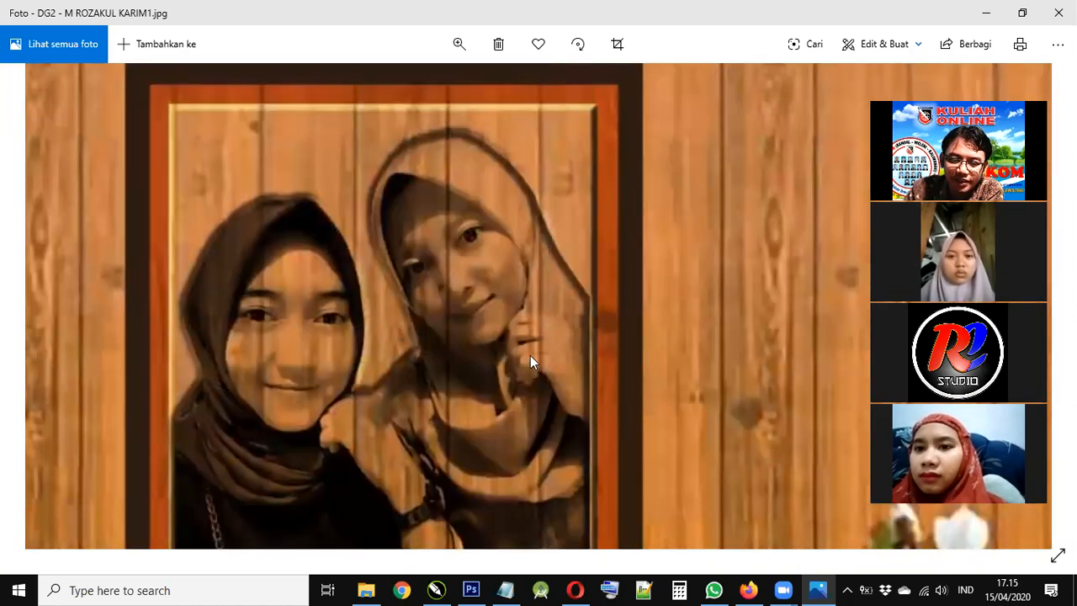
{"action": "scroll", "coordinate": [530, 305], "scroll_direction": "down", "scroll_amount": 5}
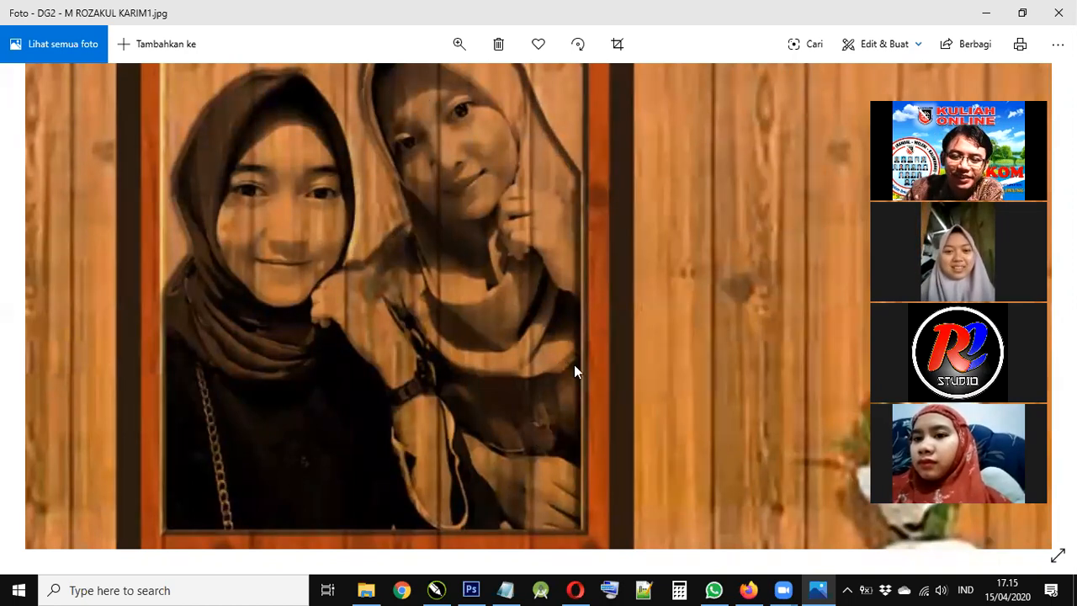
{"action": "scroll", "coordinate": [574, 395], "scroll_direction": "up", "scroll_amount": 3}
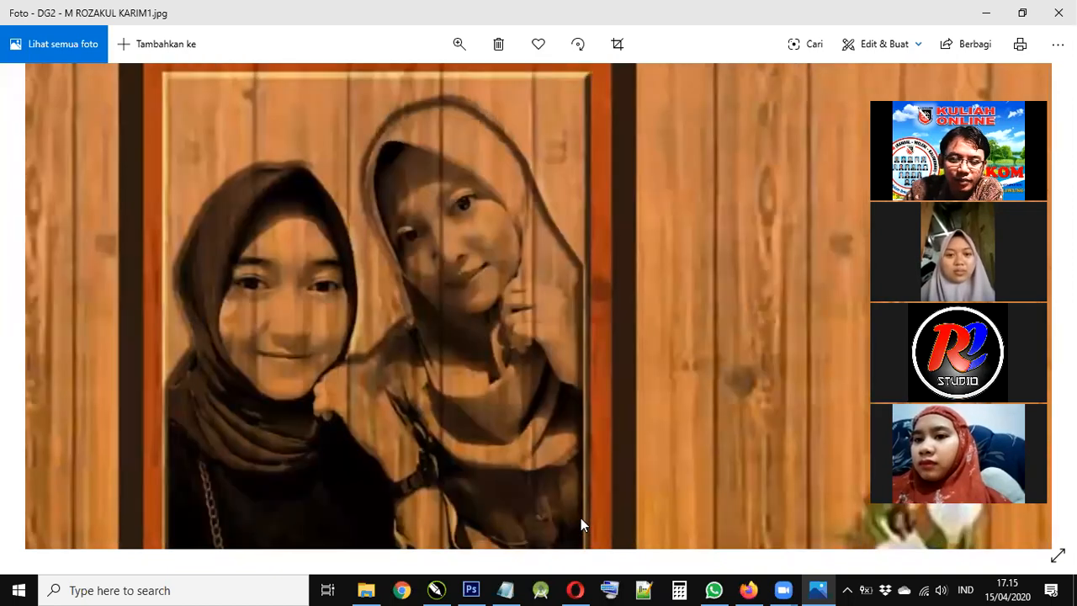
{"action": "left_click_drag", "start_coordinate": [581, 517], "coordinate": [585, 501]}
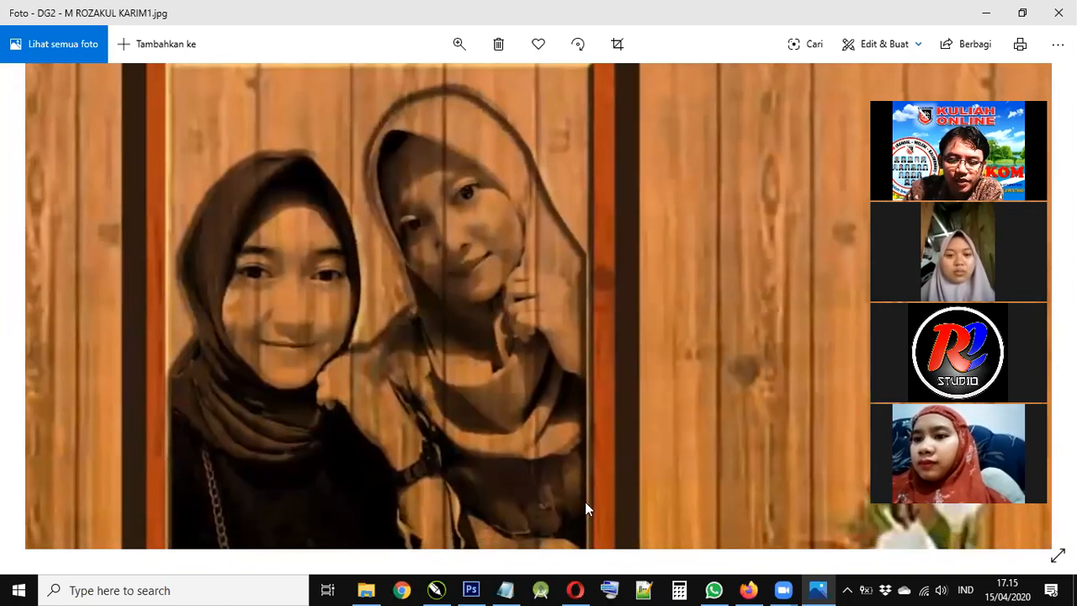
{"action": "scroll", "coordinate": [585, 415], "scroll_direction": "down", "scroll_amount": 2}
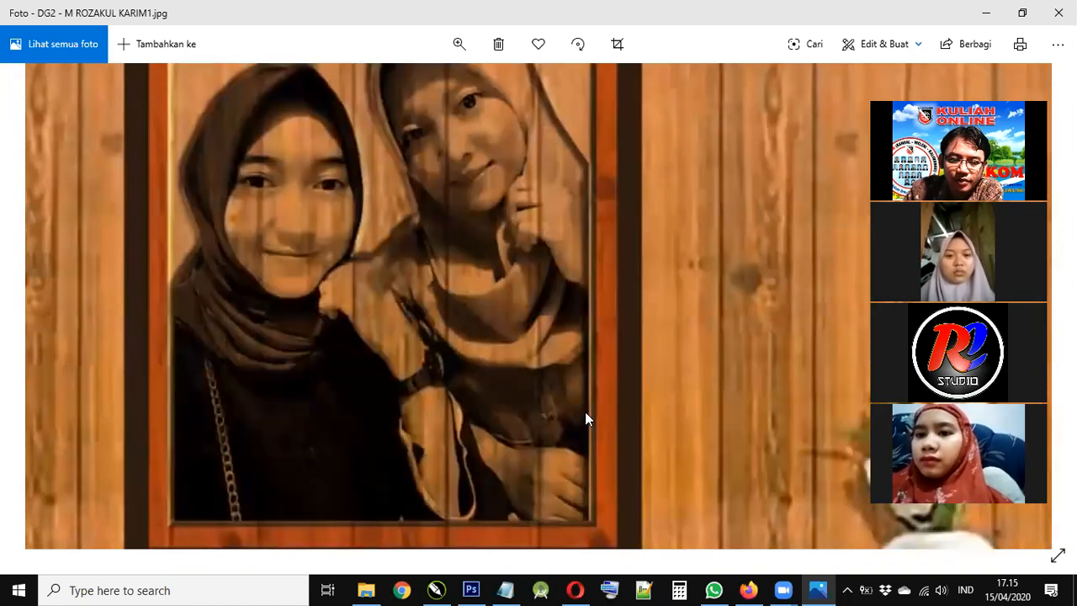
{"action": "scroll", "coordinate": [551, 334], "scroll_direction": "down", "scroll_amount": 3}
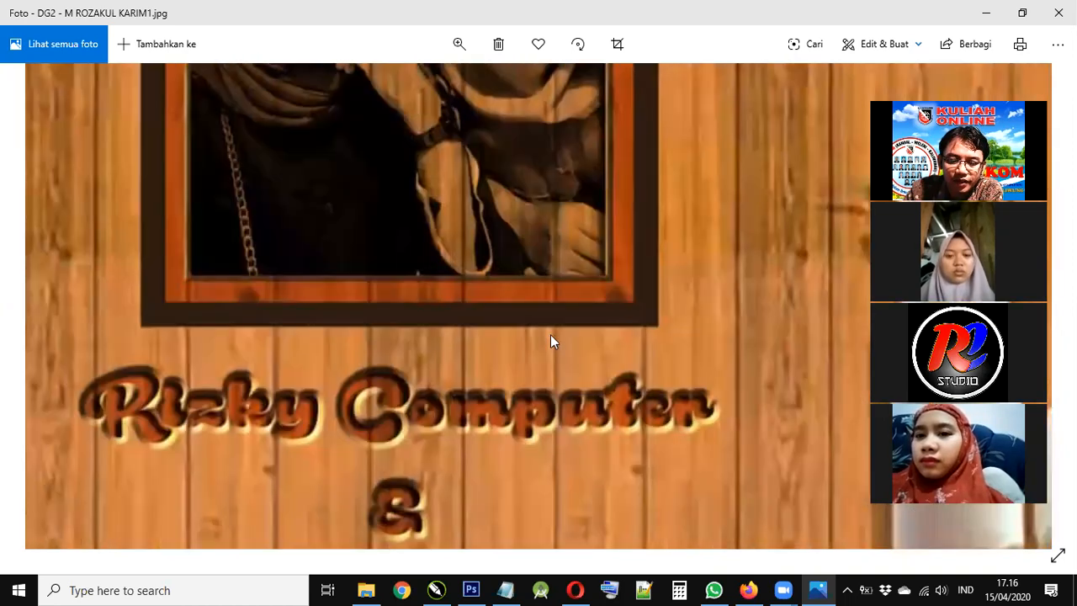
{"action": "scroll", "coordinate": [562, 522], "scroll_direction": "up", "scroll_amount": 1}
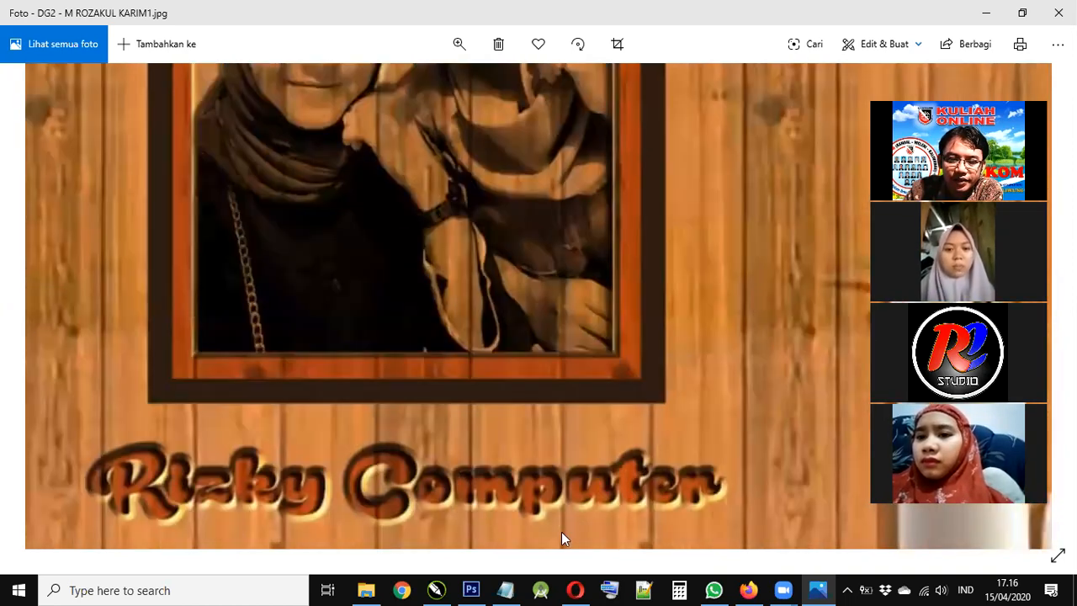
{"action": "scroll", "coordinate": [581, 284], "scroll_direction": "up", "scroll_amount": 2}
{"action": "scroll", "coordinate": [582, 269], "scroll_direction": "down", "scroll_amount": 3}
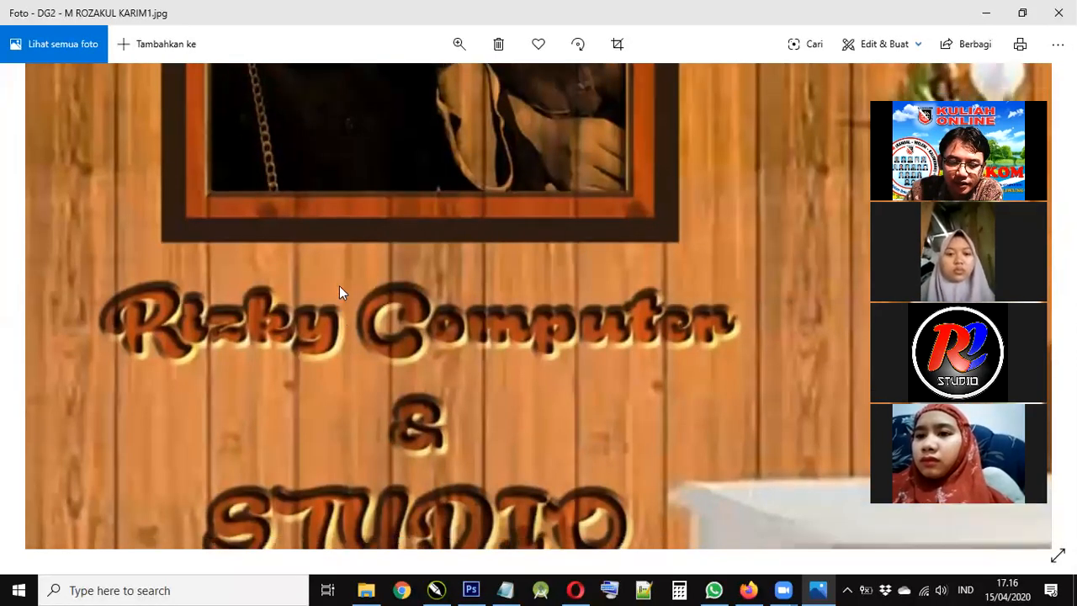
{"action": "scroll", "coordinate": [344, 312], "scroll_direction": "down", "scroll_amount": 1}
{"action": "scroll", "coordinate": [404, 337], "scroll_direction": "down", "scroll_amount": 1}
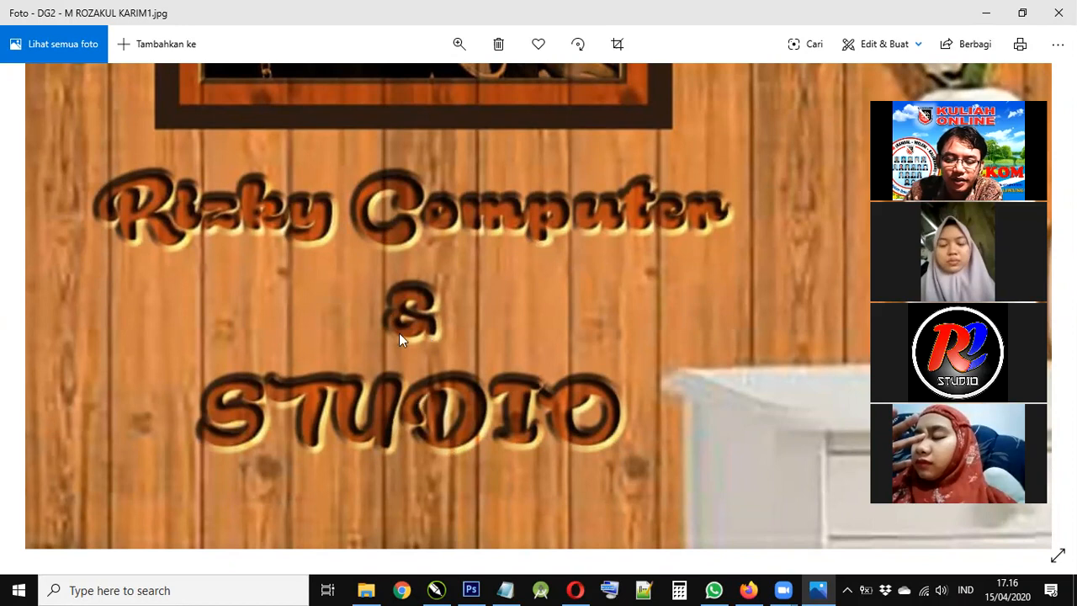
{"action": "scroll", "coordinate": [399, 333], "scroll_direction": "right", "scroll_amount": 1}
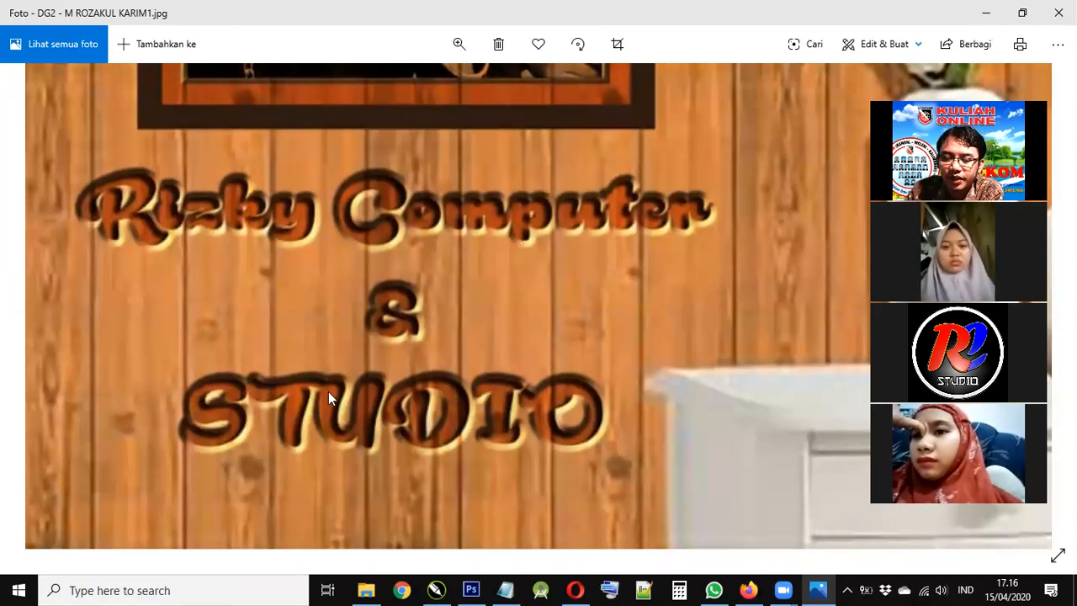
{"action": "scroll", "coordinate": [504, 101], "scroll_direction": "up", "scroll_amount": 2}
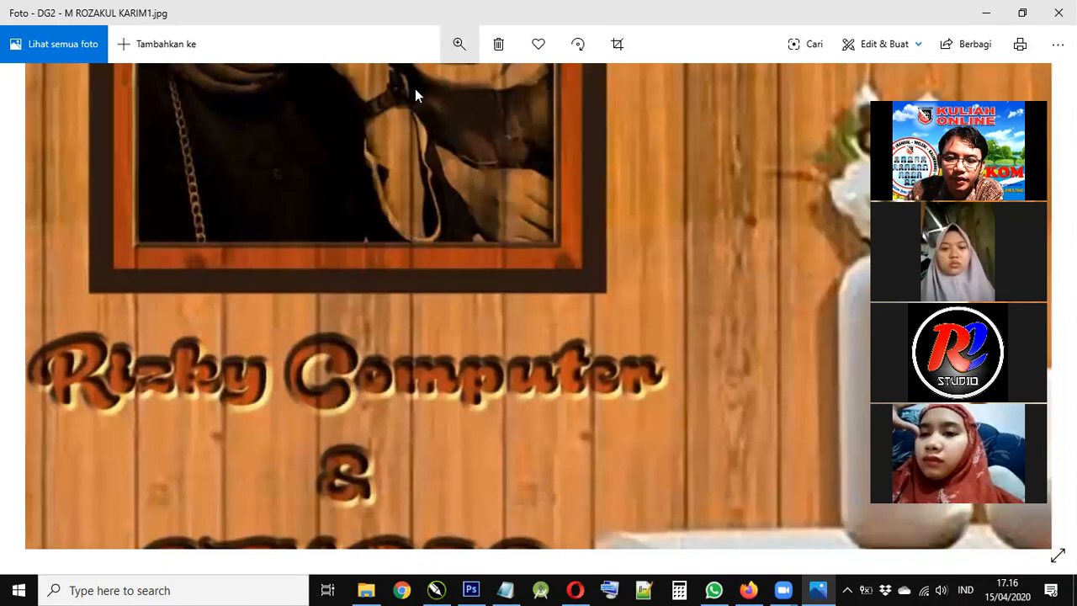
{"action": "scroll", "coordinate": [290, 198], "scroll_direction": "down", "scroll_amount": 3}
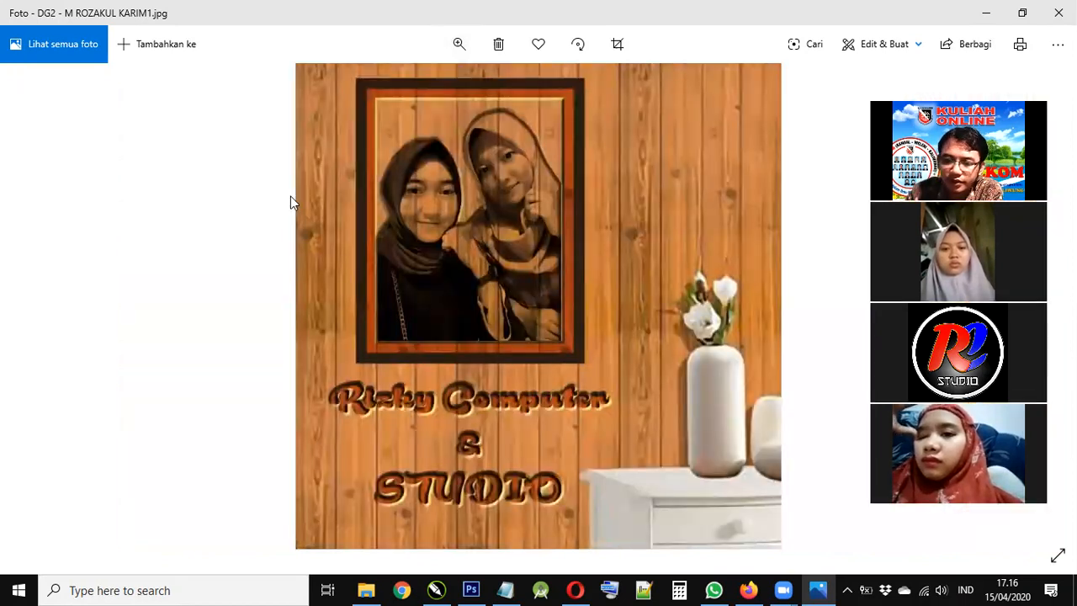
- Move to EFEK CARVED.jpg, enlarge it and center the view on the circular logo
{"action": "key", "text": "Right"}
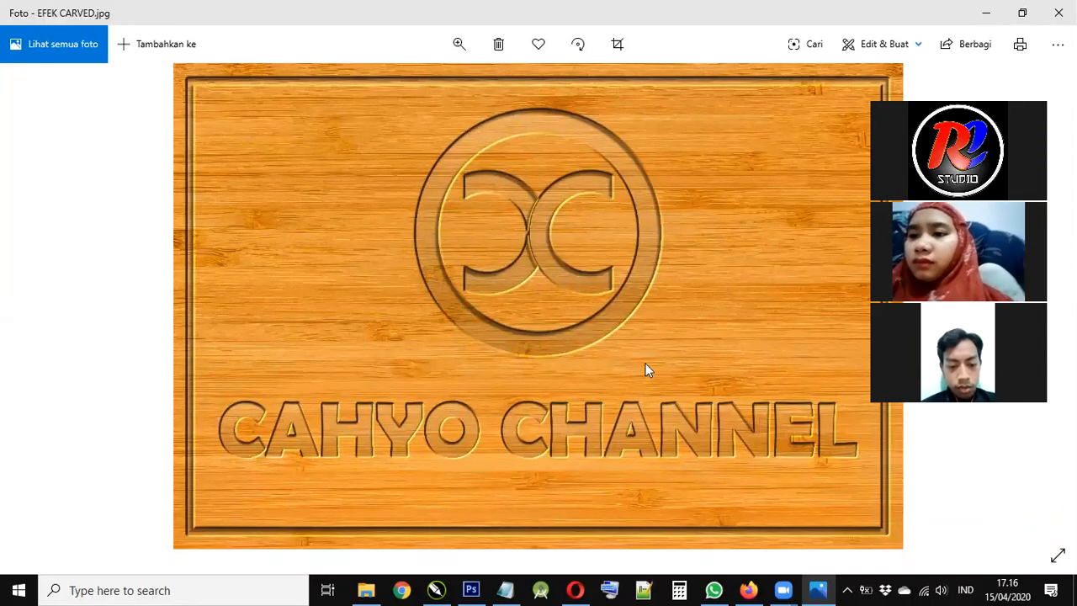
{"action": "left_click", "coordinate": [458, 43]}
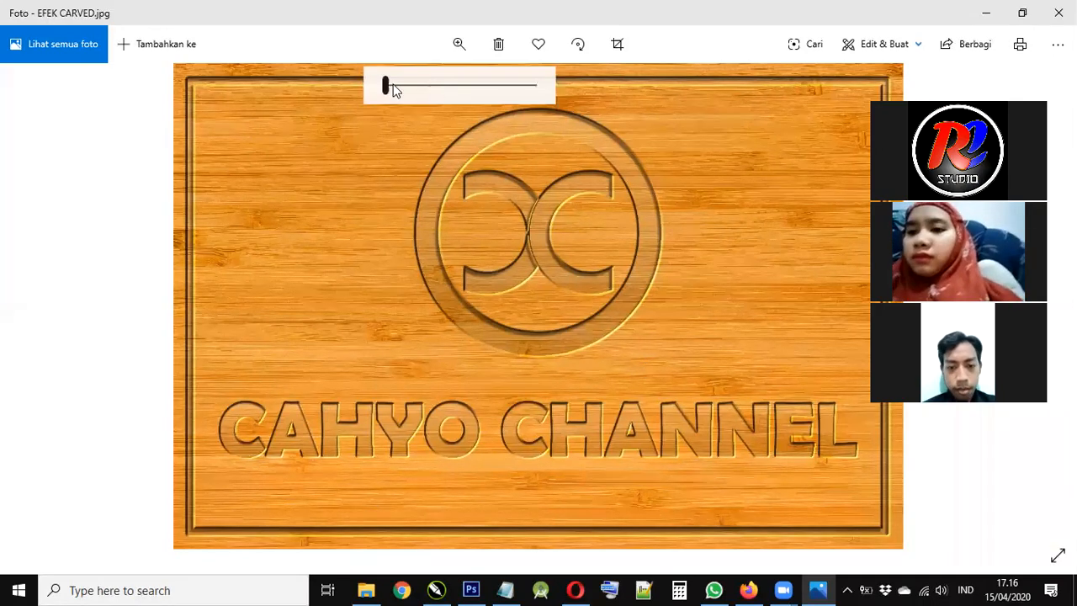
{"action": "left_click_drag", "start_coordinate": [391, 85], "coordinate": [406, 84]}
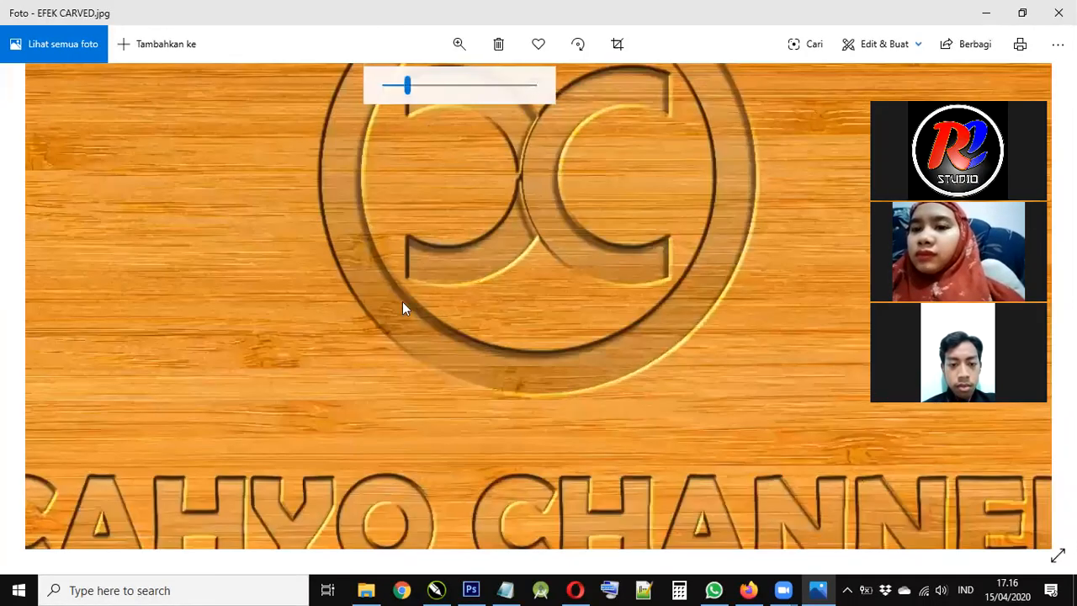
{"action": "scroll", "coordinate": [429, 245], "scroll_direction": "down", "scroll_amount": 3}
{"action": "scroll", "coordinate": [429, 245], "scroll_direction": "left", "scroll_amount": 1}
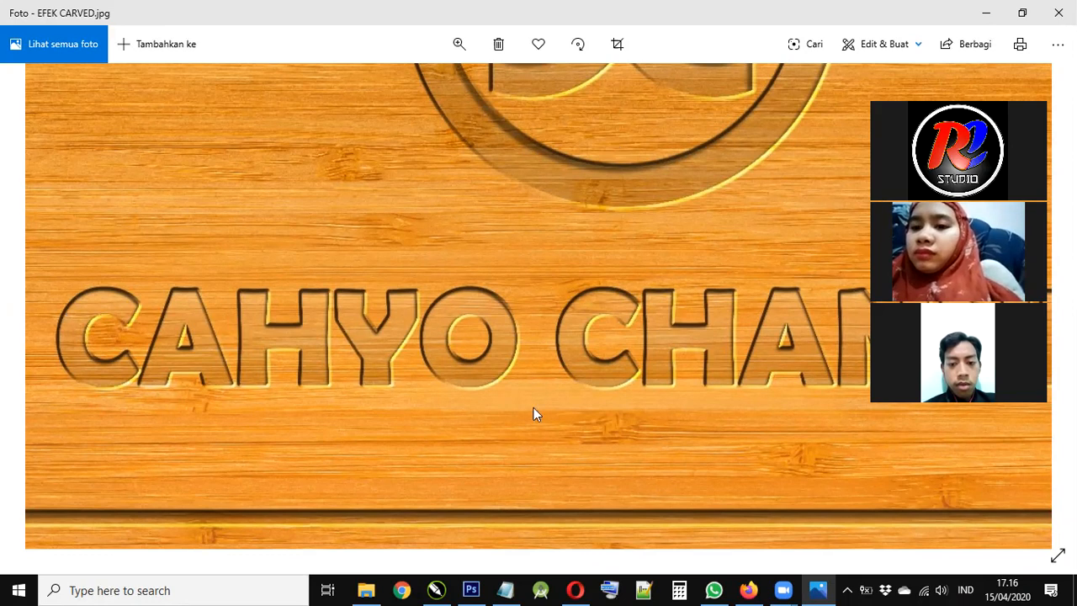
{"action": "left_click_drag", "start_coordinate": [587, 297], "coordinate": [538, 552]}
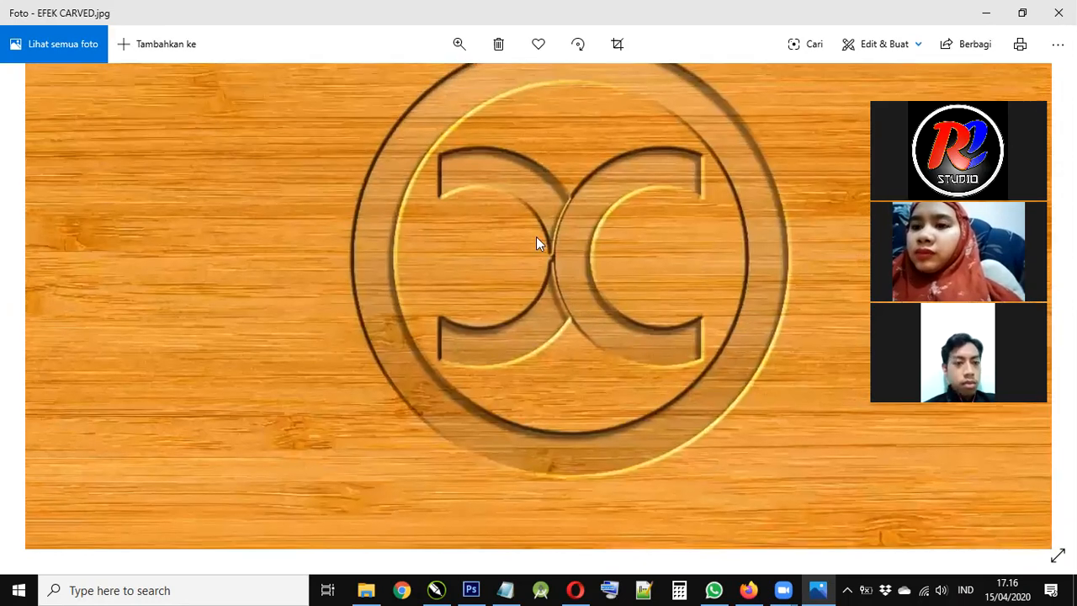
{"action": "left_click_drag", "start_coordinate": [534, 290], "coordinate": [503, 299]}
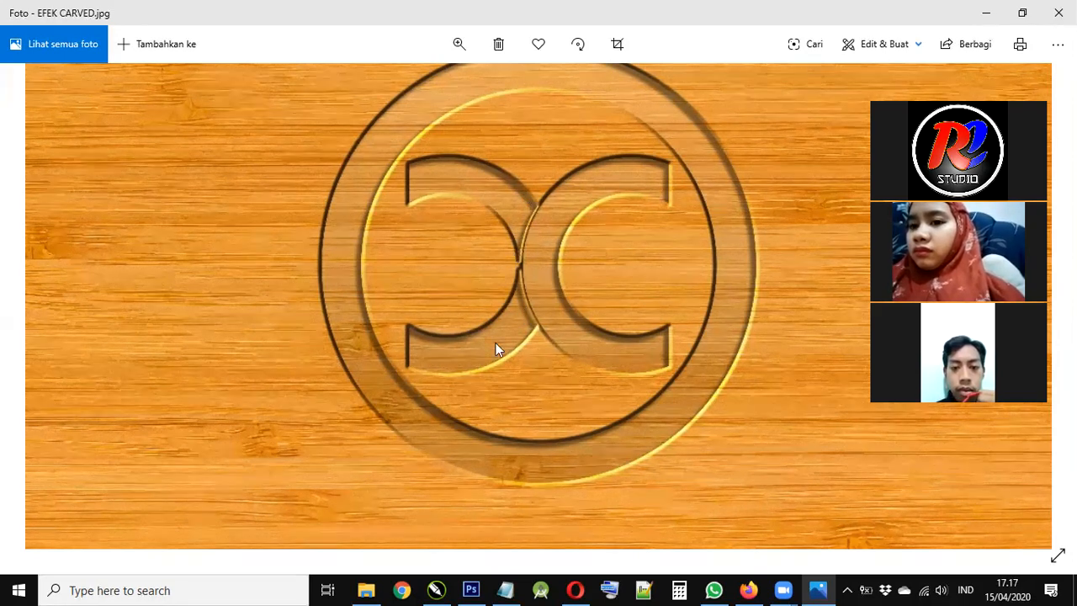
- Zoom the CAHYO CHANNEL board back out and advance to kayuuu.jpg
{"action": "scroll", "coordinate": [518, 324], "scroll_direction": "up", "scroll_amount": 2}
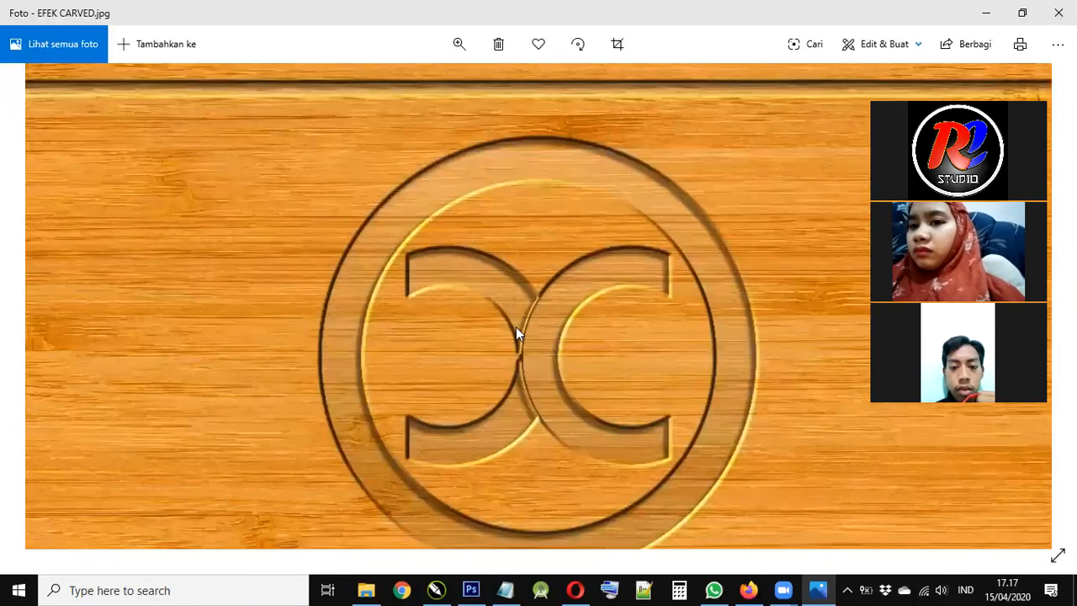
{"action": "scroll", "coordinate": [378, 315], "scroll_direction": "down", "scroll_amount": 2}
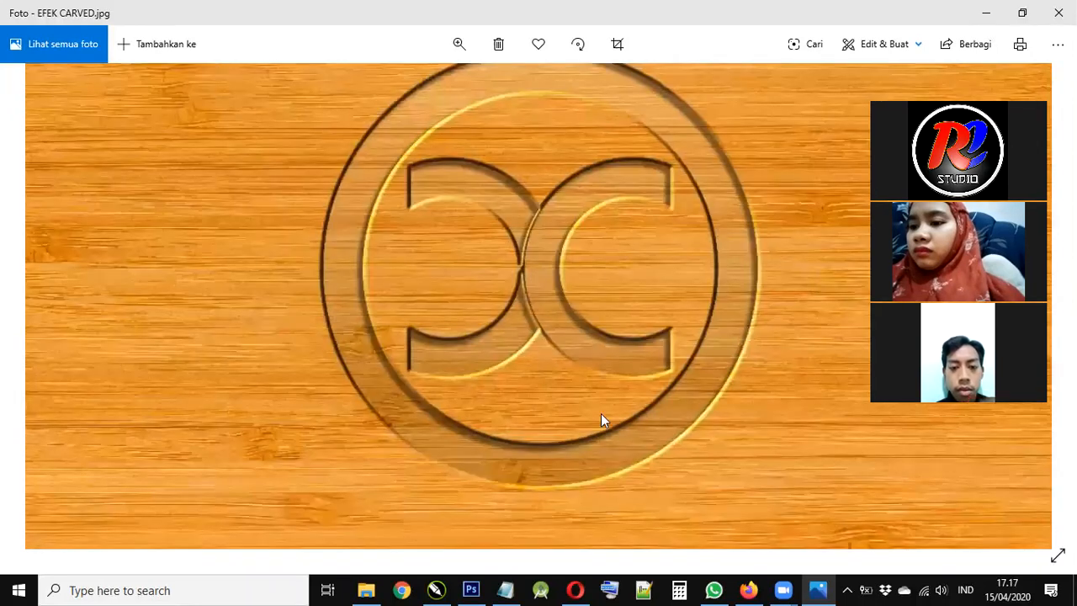
{"action": "scroll", "coordinate": [547, 328], "scroll_direction": "down", "scroll_amount": 1}
{"action": "scroll", "coordinate": [445, 303], "scroll_direction": "down", "scroll_amount": 5}
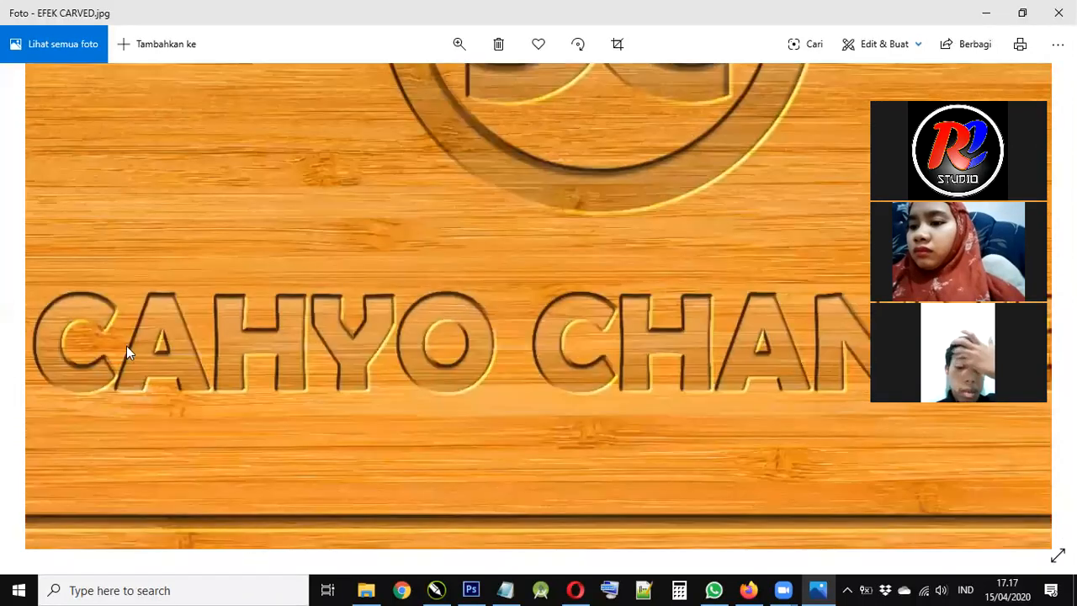
{"action": "scroll", "coordinate": [133, 381], "scroll_direction": "up", "scroll_amount": 1}
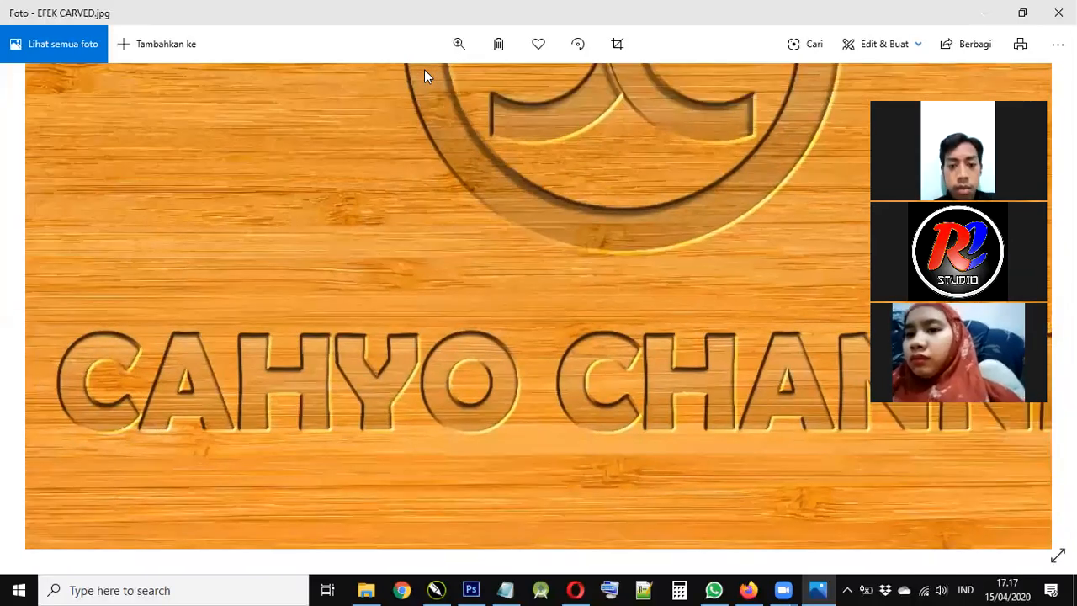
{"action": "left_click", "coordinate": [458, 44]}
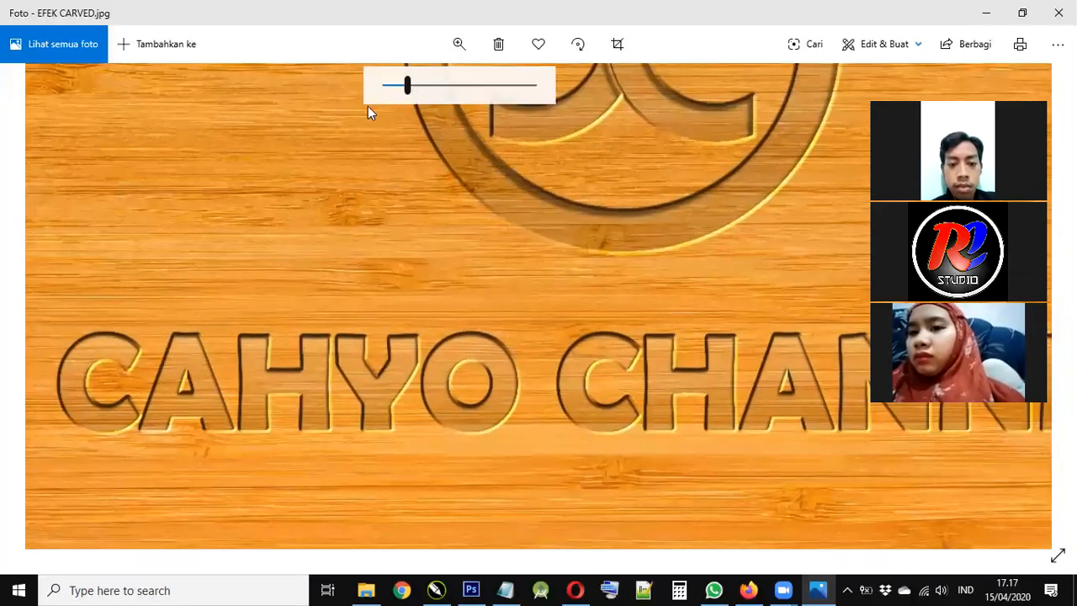
{"action": "scroll", "coordinate": [515, 173], "scroll_direction": "down", "scroll_amount": 2}
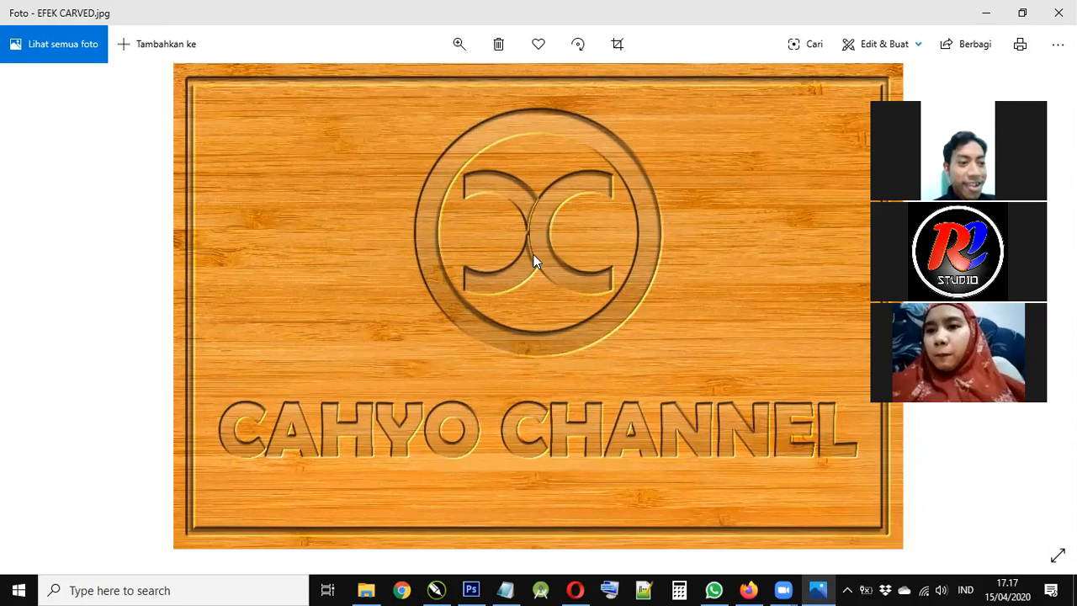
{"action": "key", "text": "Right"}
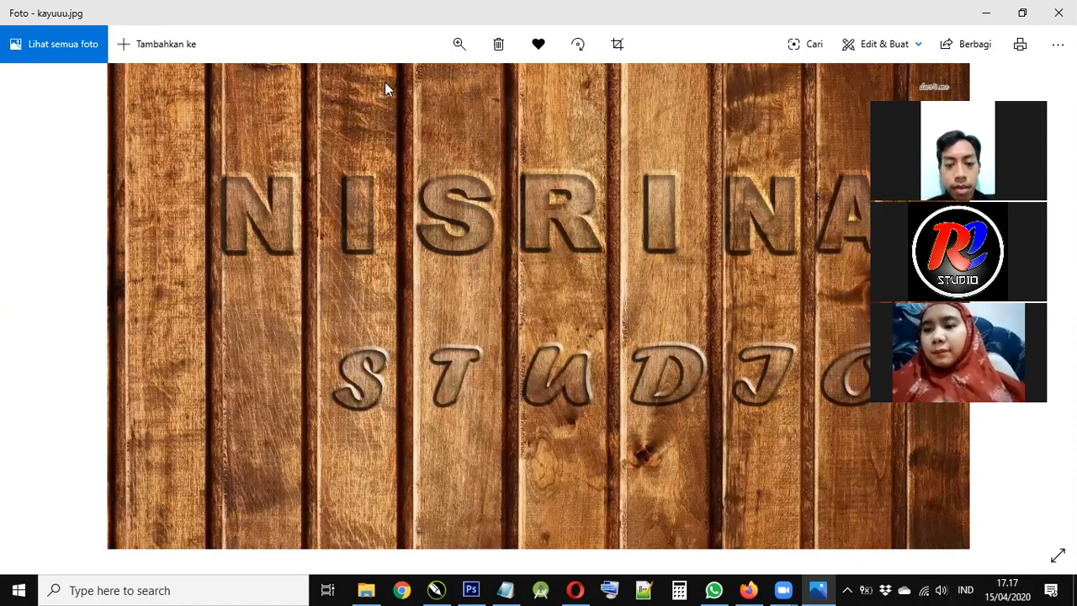
- Center the zoomed view on the S and R, fit the whole photo, then return to EFEK CARVED.jpg
{"action": "scroll", "coordinate": [465, 328], "scroll_direction": "up", "scroll_amount": 3}
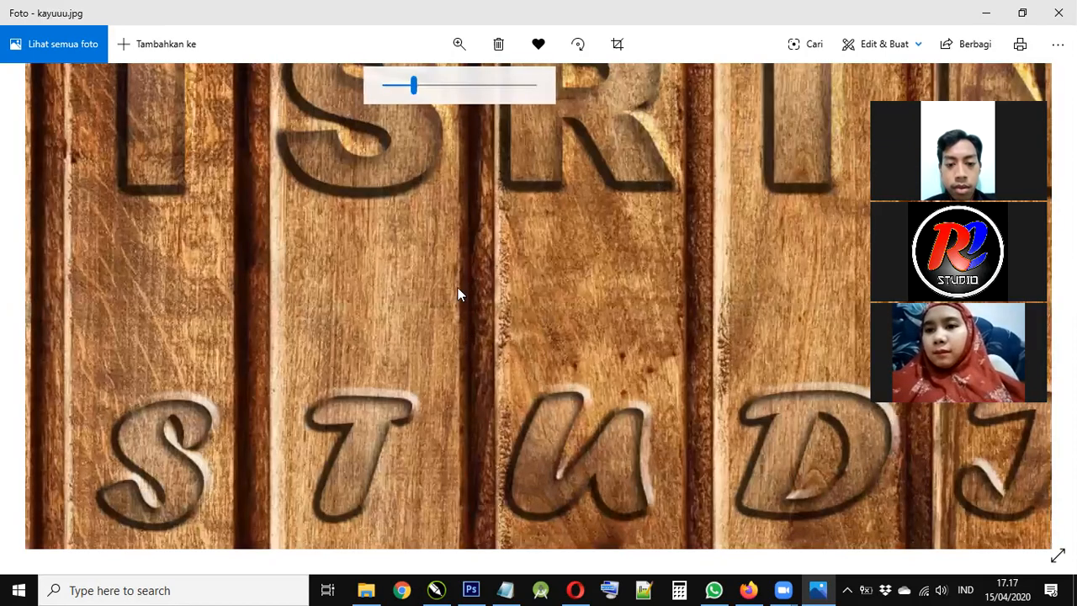
{"action": "scroll", "coordinate": [442, 253], "scroll_direction": "up", "scroll_amount": 2}
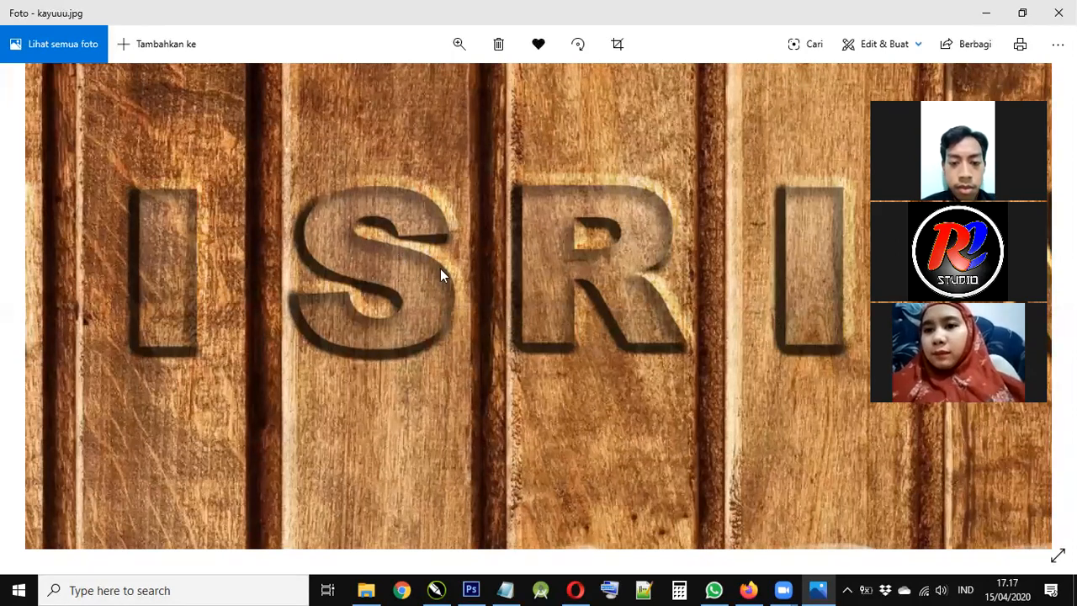
{"action": "left_click_drag", "start_coordinate": [398, 279], "coordinate": [446, 268]}
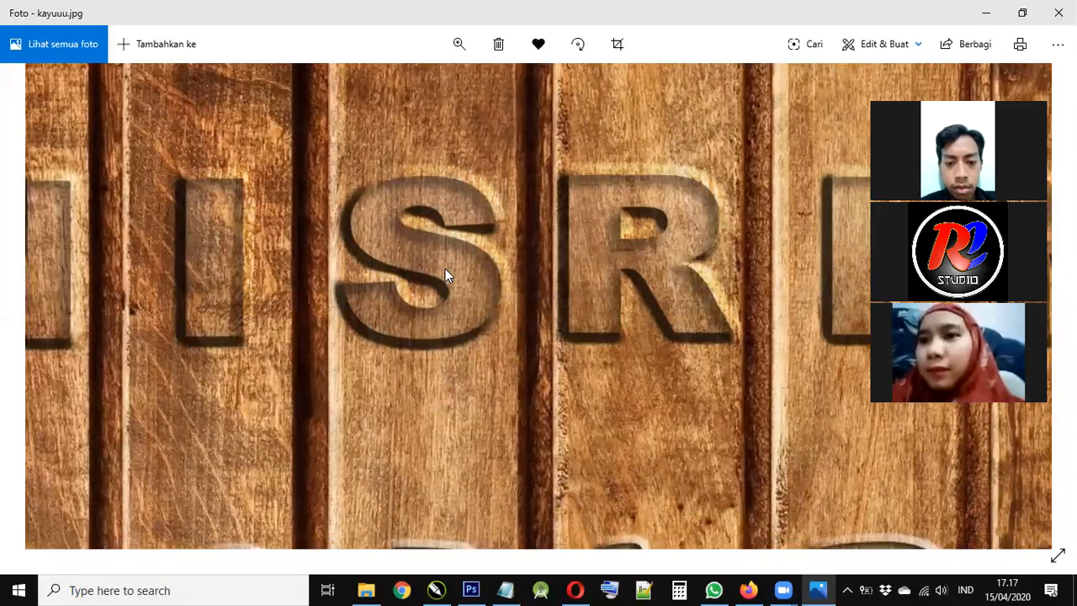
{"action": "left_click", "coordinate": [459, 47]}
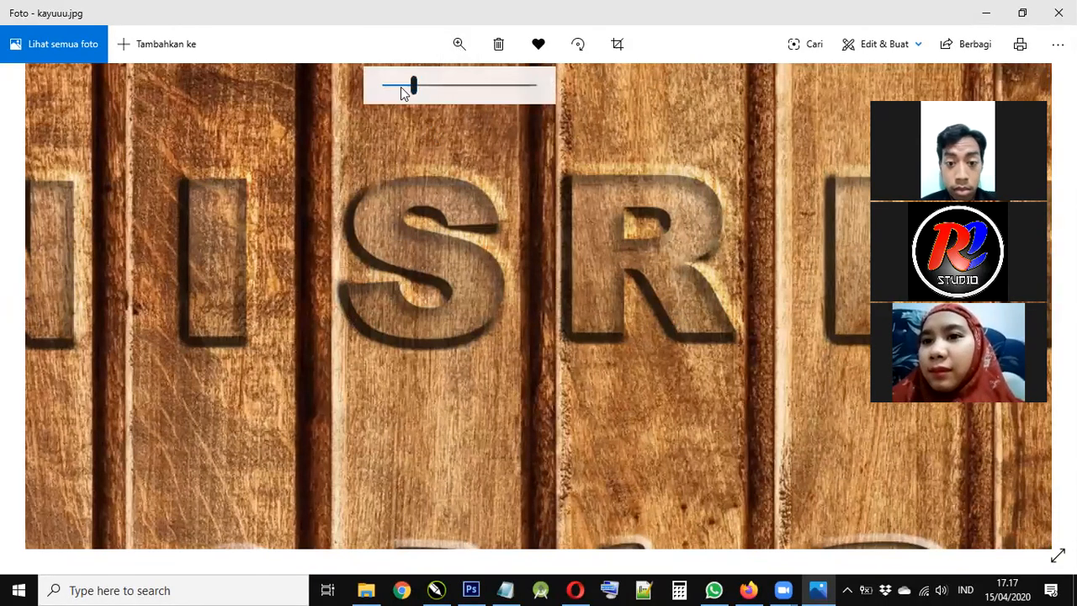
{"action": "left_click", "coordinate": [384, 91]}
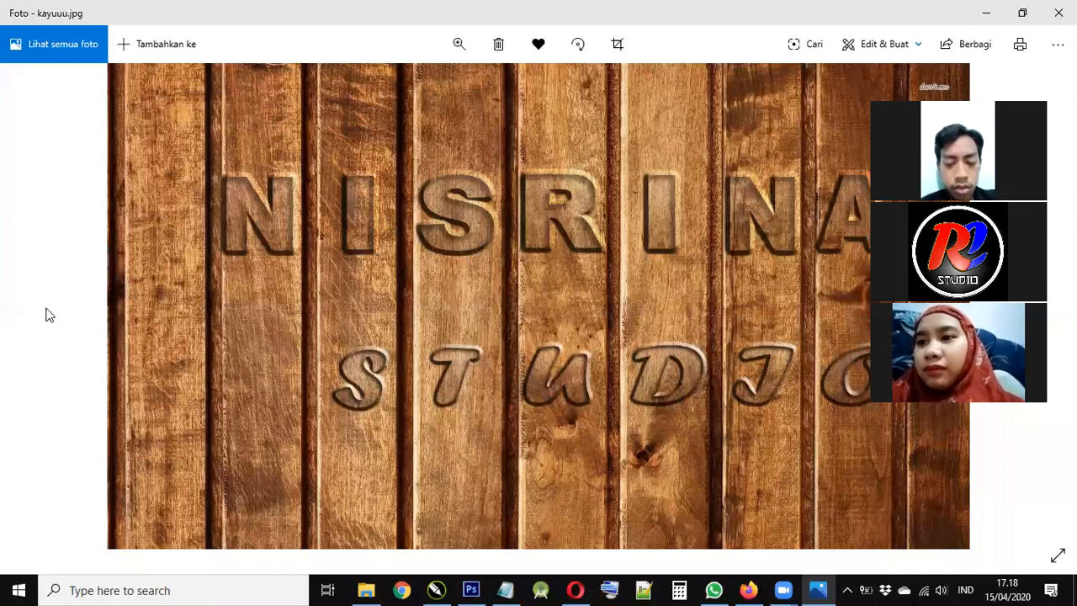
{"action": "key", "text": "Left"}
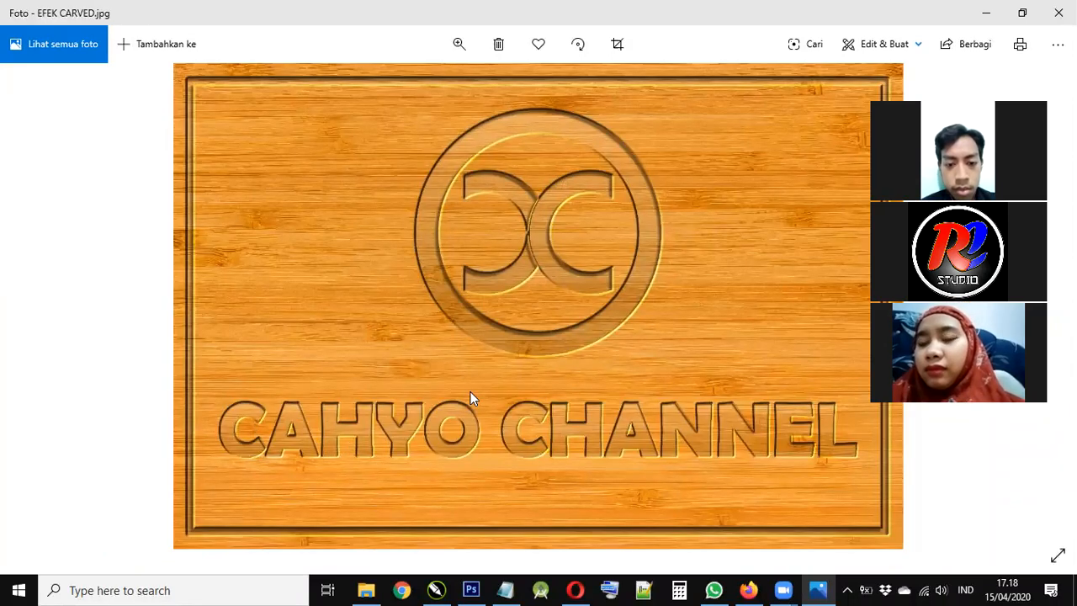
{"action": "key", "text": "Right"}
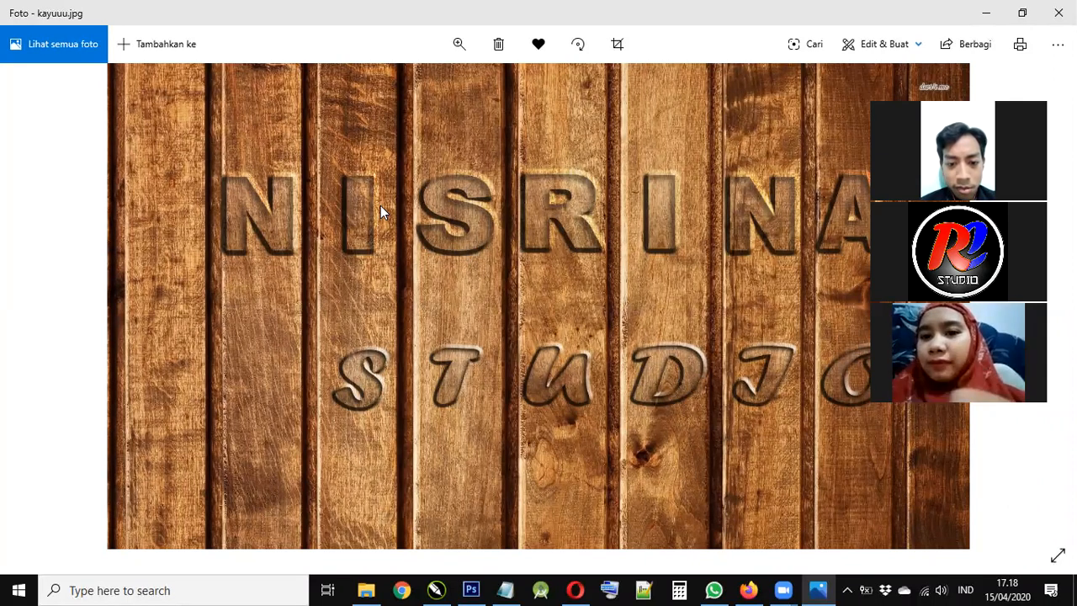
{"action": "key", "text": "Right"}
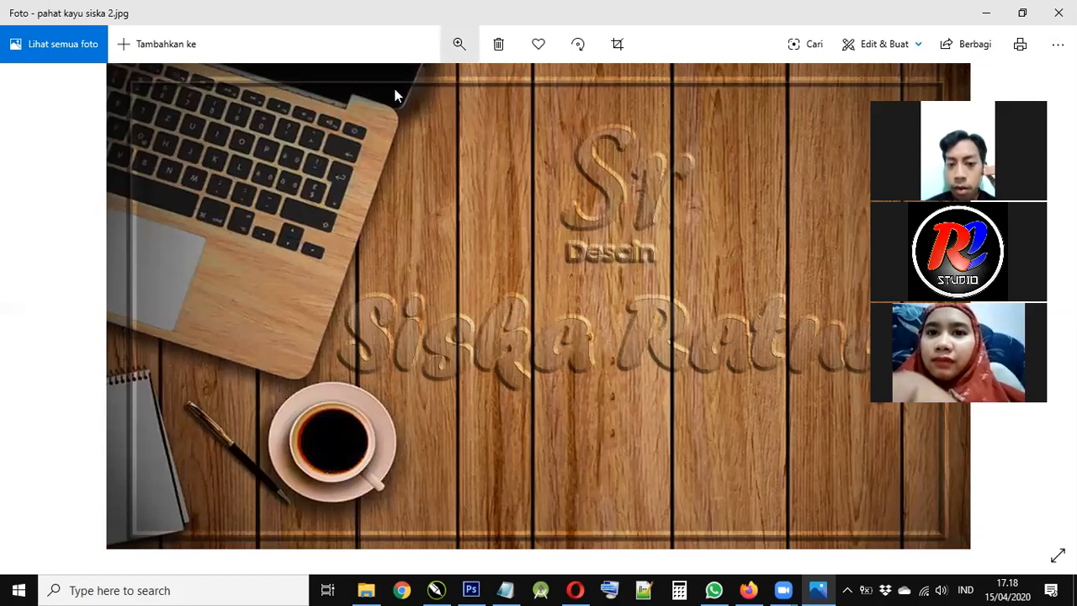
- Zoom into the carved-wood desk photo and pan across the carving
{"action": "scroll", "coordinate": [505, 396], "scroll_direction": "up", "scroll_amount": 2}
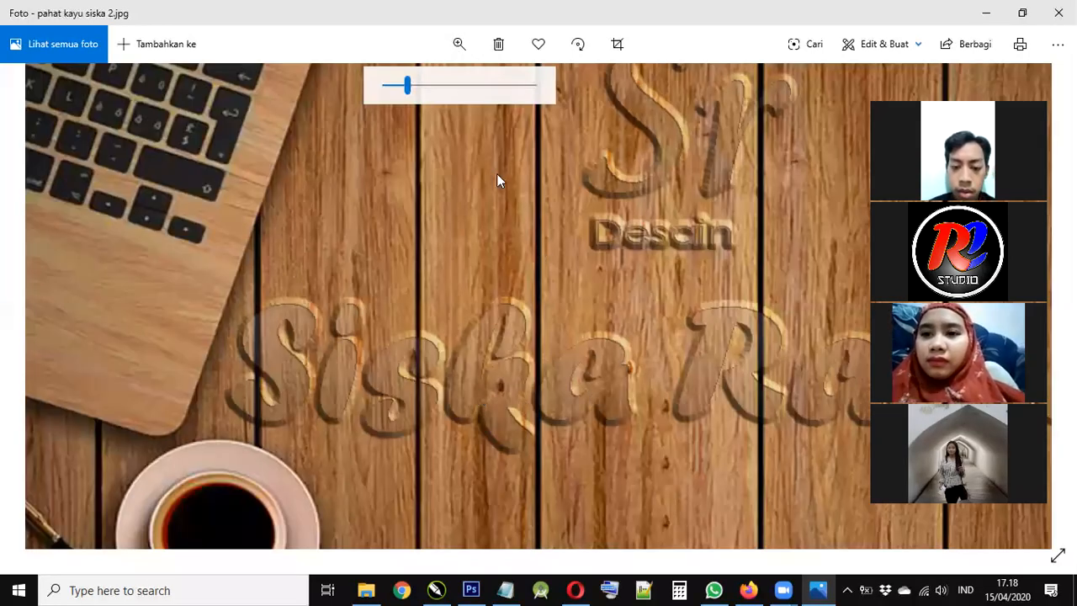
{"action": "left_click_drag", "start_coordinate": [233, 211], "coordinate": [396, 164]}
{"action": "left_click_drag", "start_coordinate": [285, 195], "coordinate": [229, 225]}
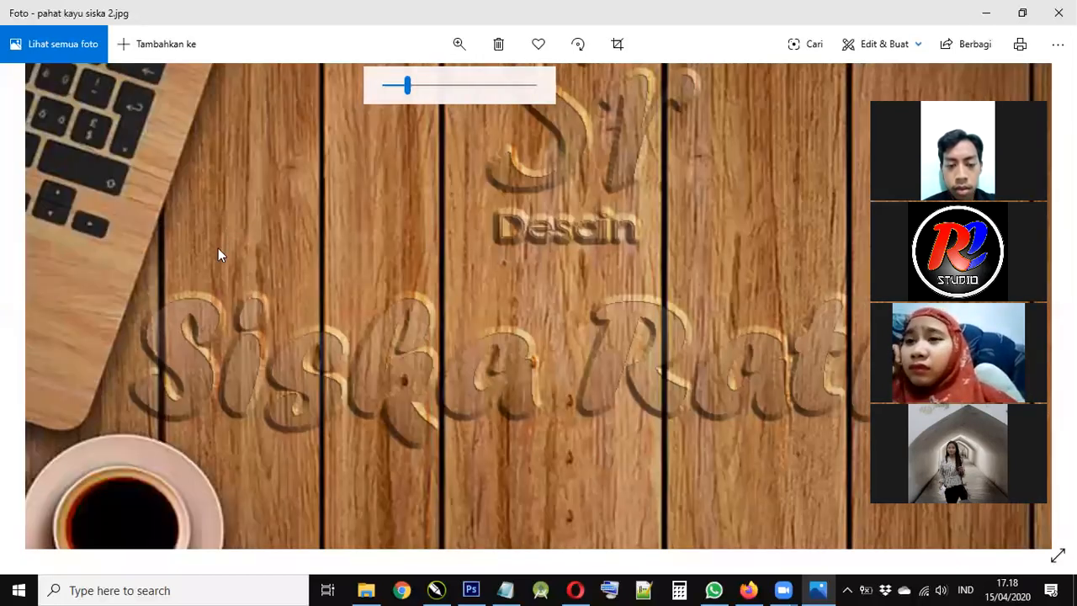
{"action": "scroll", "coordinate": [243, 364], "scroll_direction": "up", "scroll_amount": 1}
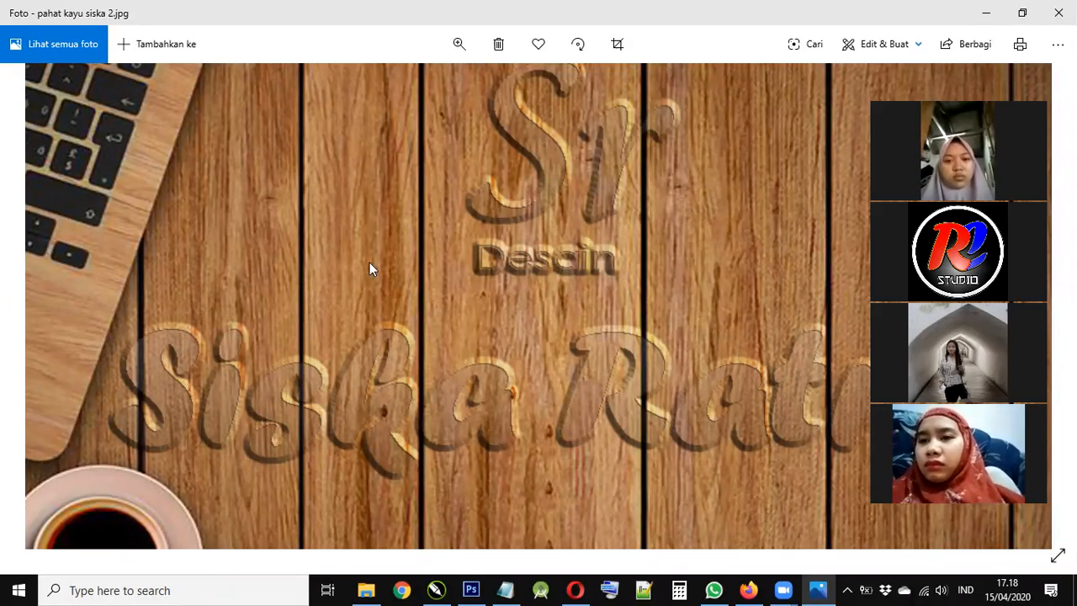
{"action": "left_click_drag", "start_coordinate": [312, 320], "coordinate": [371, 261]}
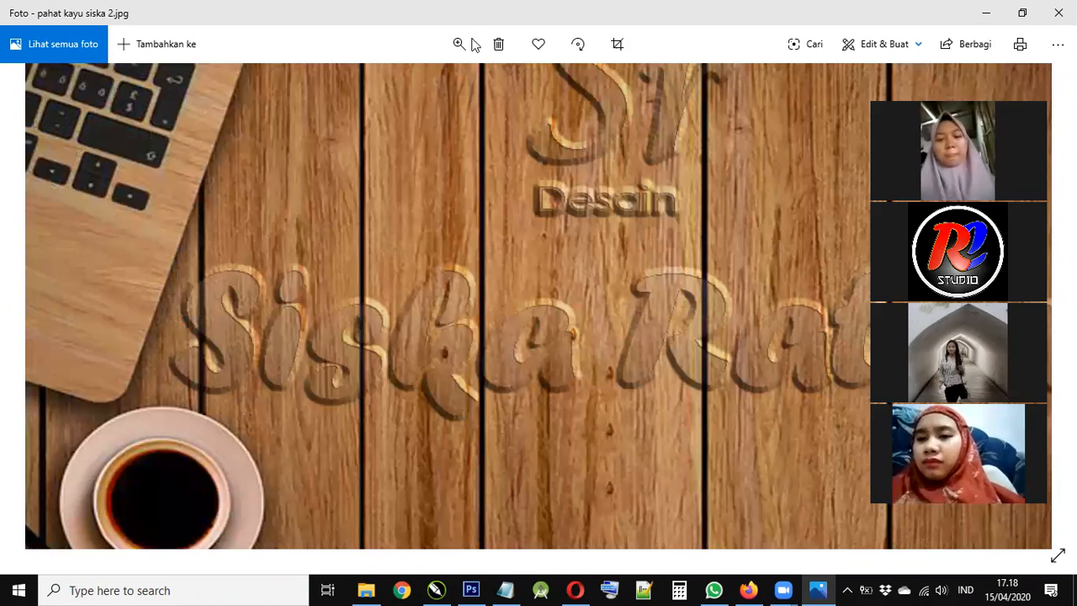
- Inspect the upper carving closer, zoom back out, and advance to TUGAS CORVED JADI.jpg
{"action": "left_click", "coordinate": [461, 44]}
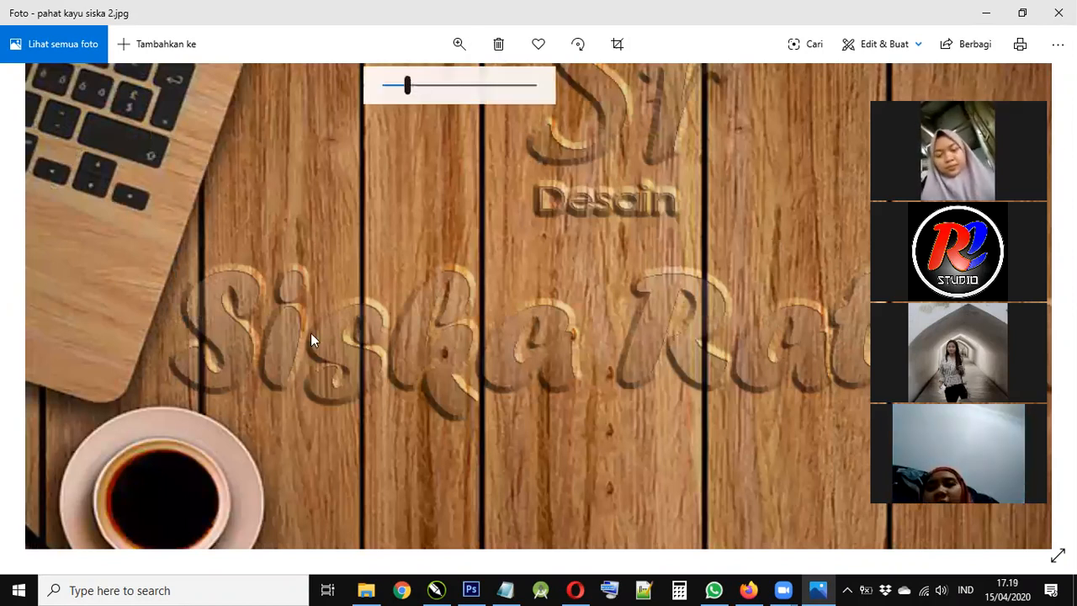
{"action": "scroll", "coordinate": [347, 334], "scroll_direction": "up", "scroll_amount": 1}
{"action": "scroll", "coordinate": [247, 355], "scroll_direction": "up", "scroll_amount": 1}
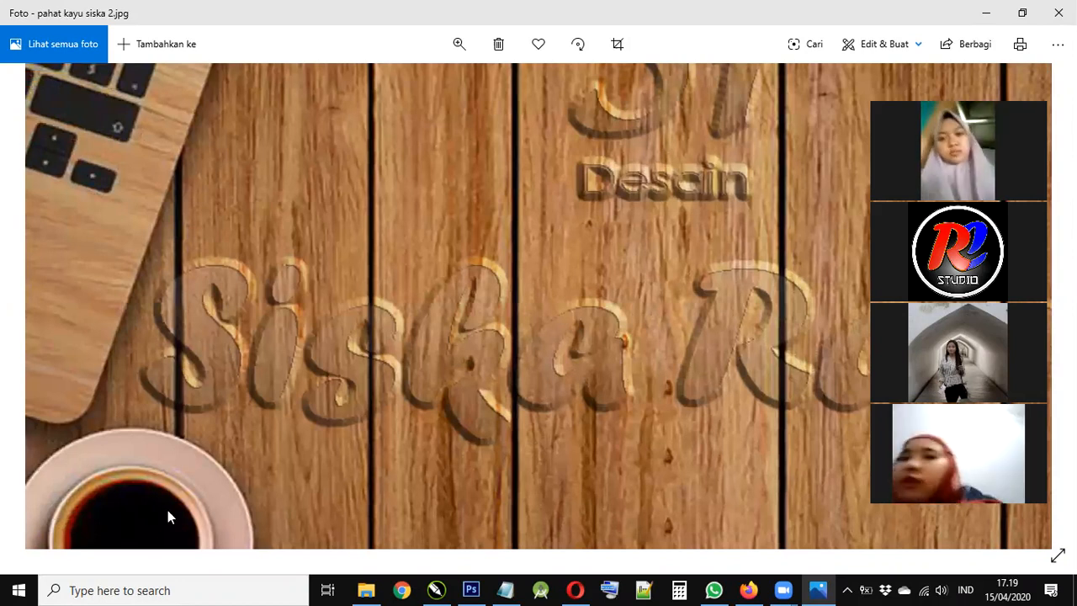
{"action": "left_click_drag", "start_coordinate": [646, 217], "coordinate": [564, 268]}
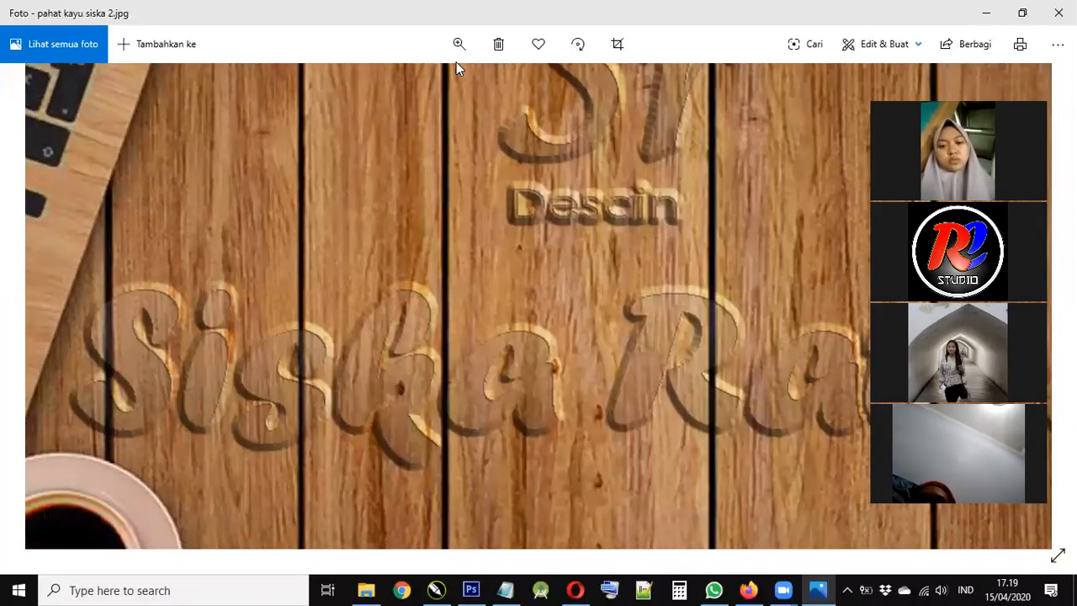
{"action": "left_click", "coordinate": [458, 44]}
{"action": "left_click_drag", "start_coordinate": [418, 87], "coordinate": [377, 93]}
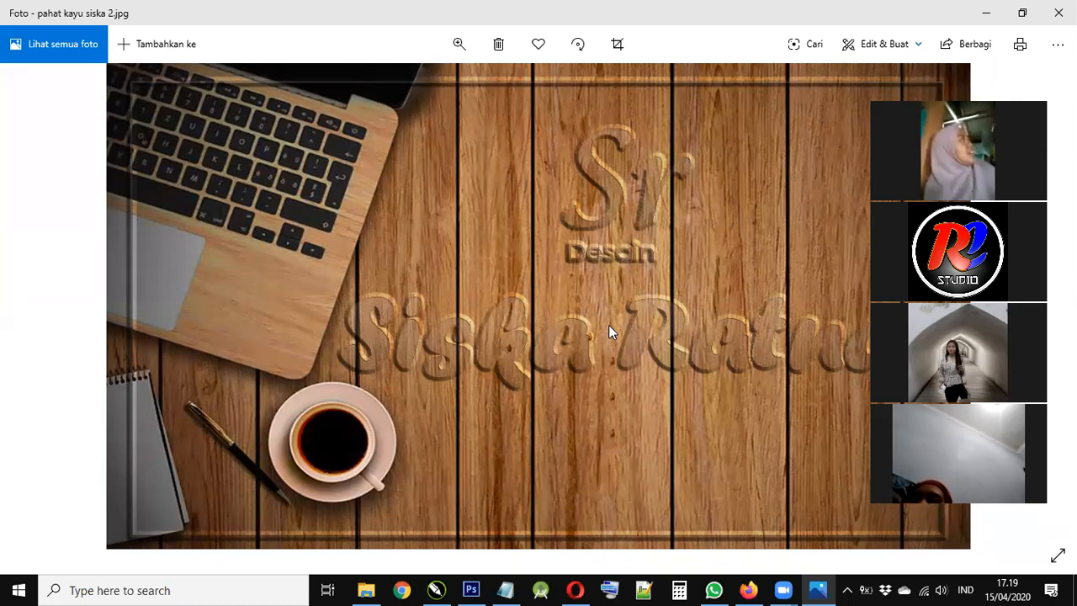
{"action": "key", "text": "Right"}
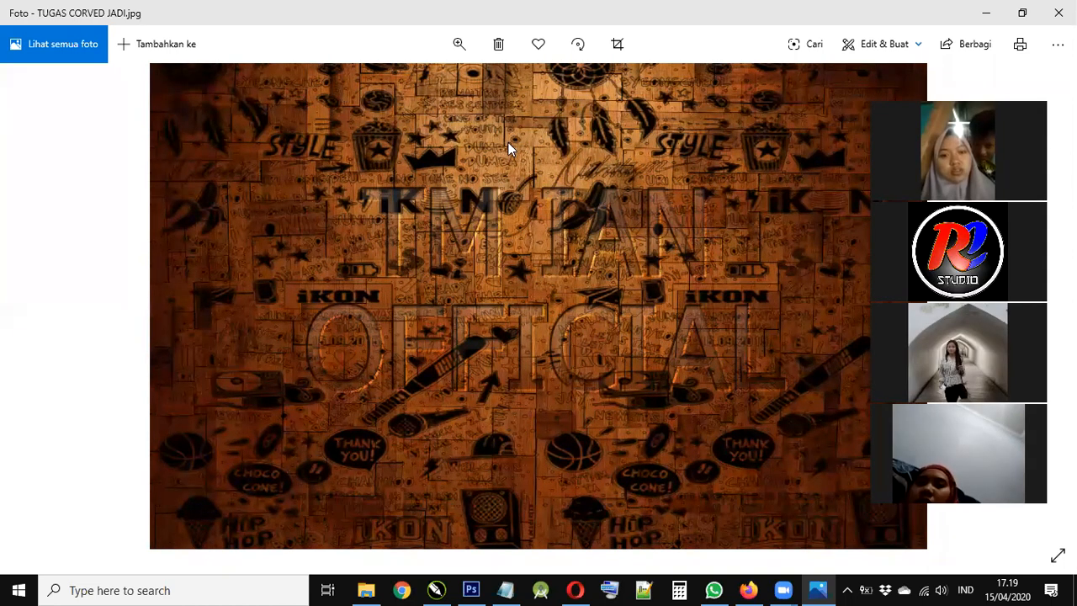
{"action": "left_click", "coordinate": [459, 43]}
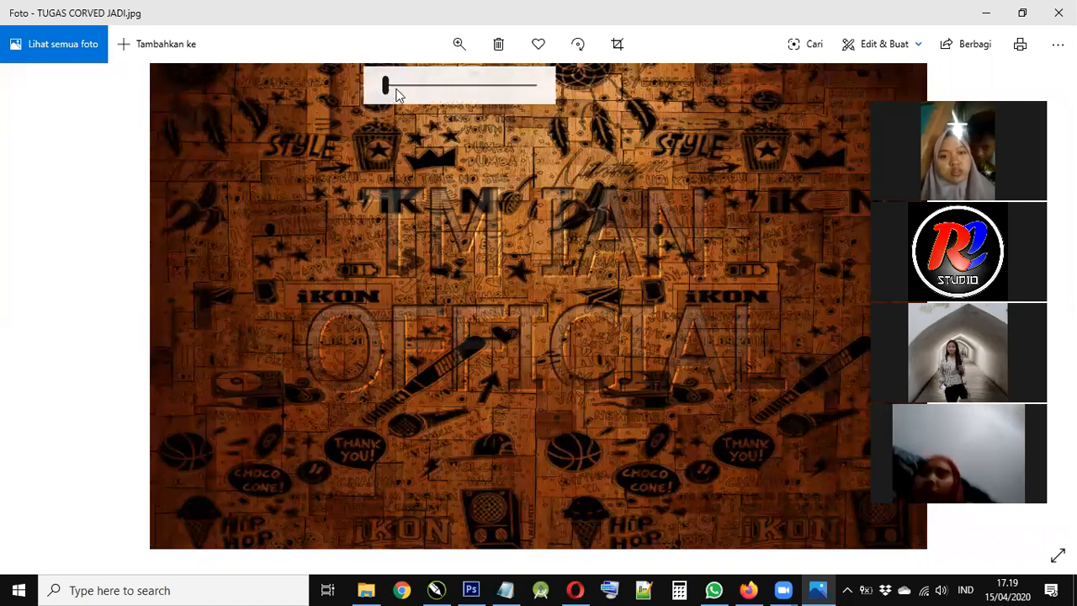
{"action": "left_click", "coordinate": [411, 89]}
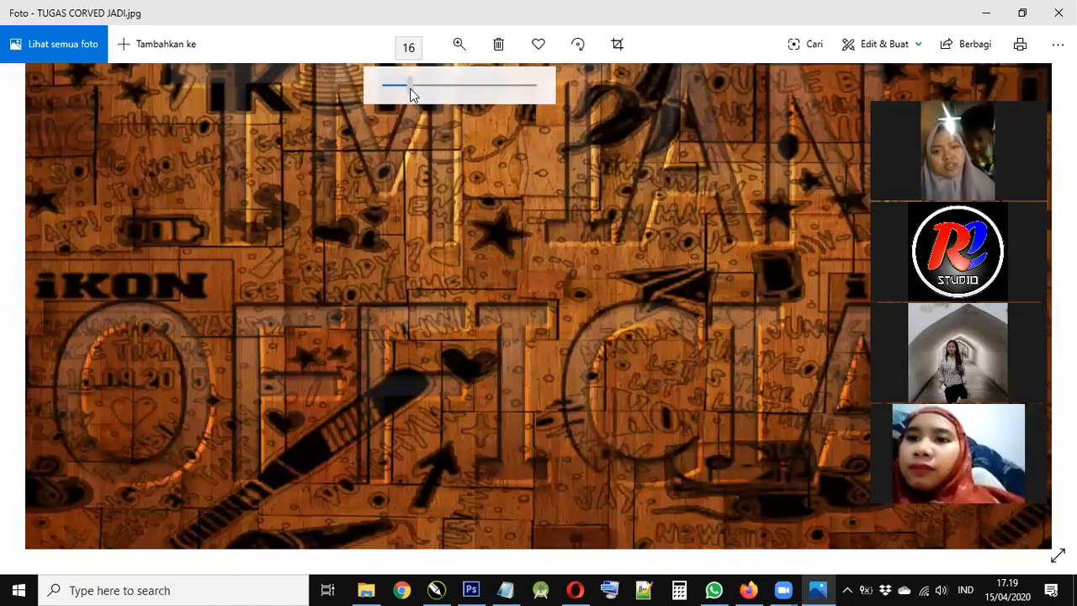
{"action": "left_click", "coordinate": [392, 88]}
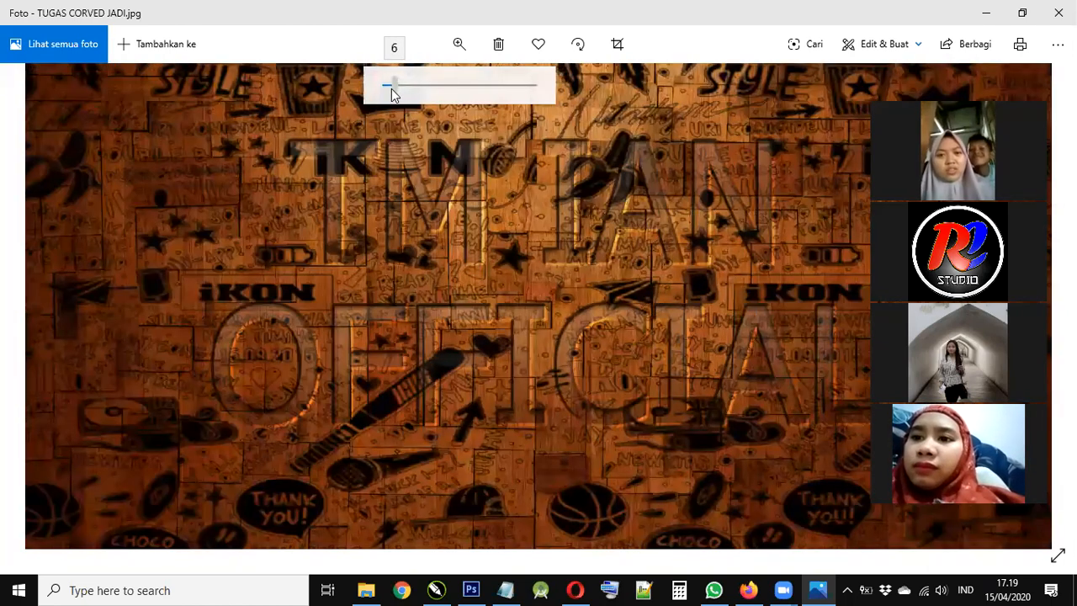
{"action": "left_click", "coordinate": [377, 88]}
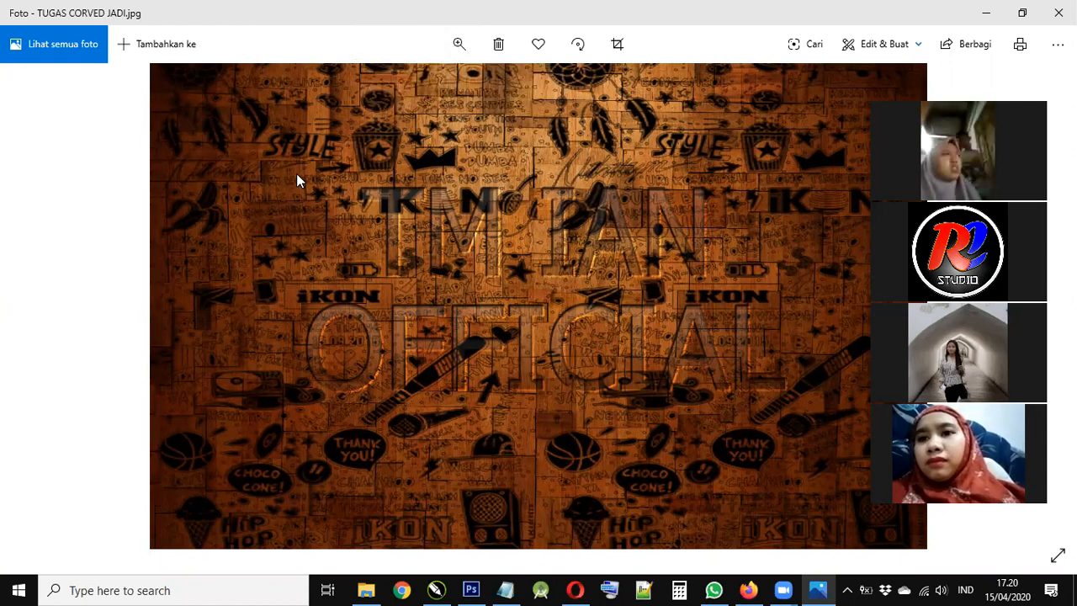
{"action": "key", "text": "Right"}
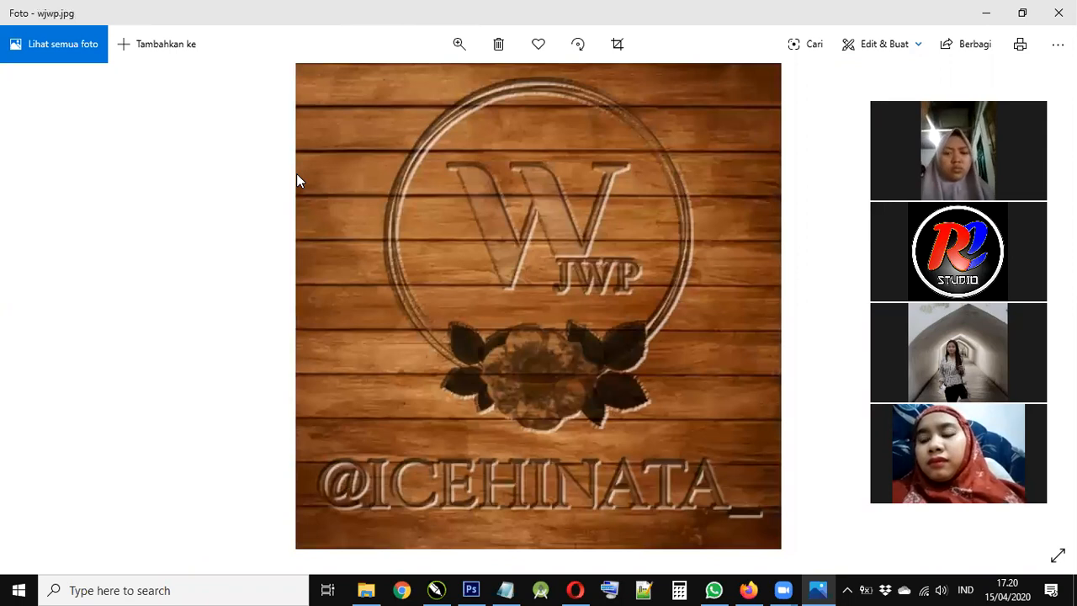
- Enlarge wjwp.jpg, pan up to the flower, then zoom strongly into the W and JWP carving
{"action": "left_click", "coordinate": [458, 43]}
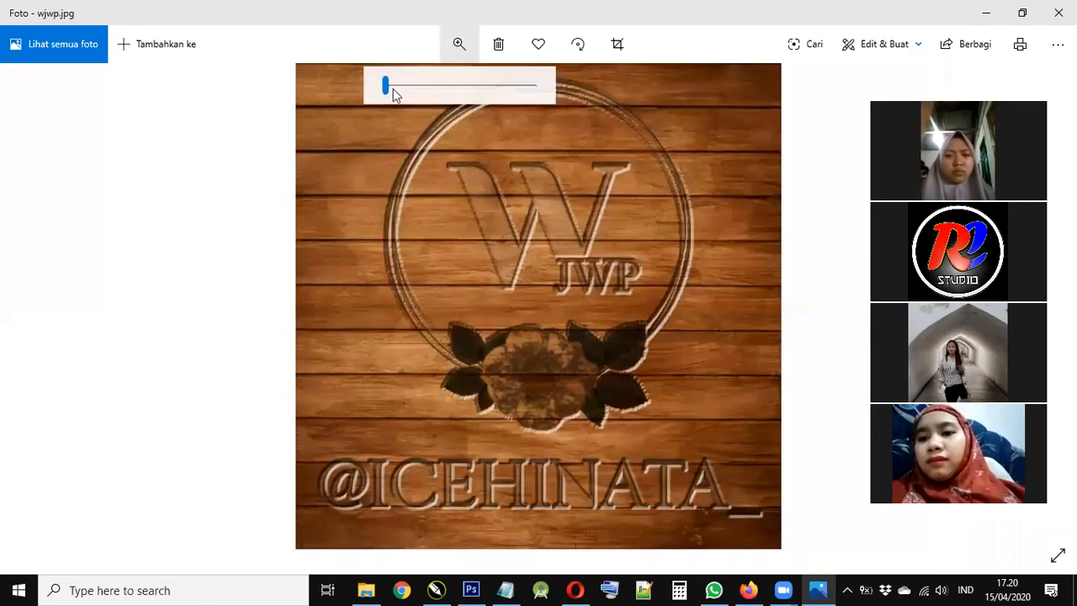
{"action": "left_click_drag", "start_coordinate": [394, 88], "coordinate": [402, 88]}
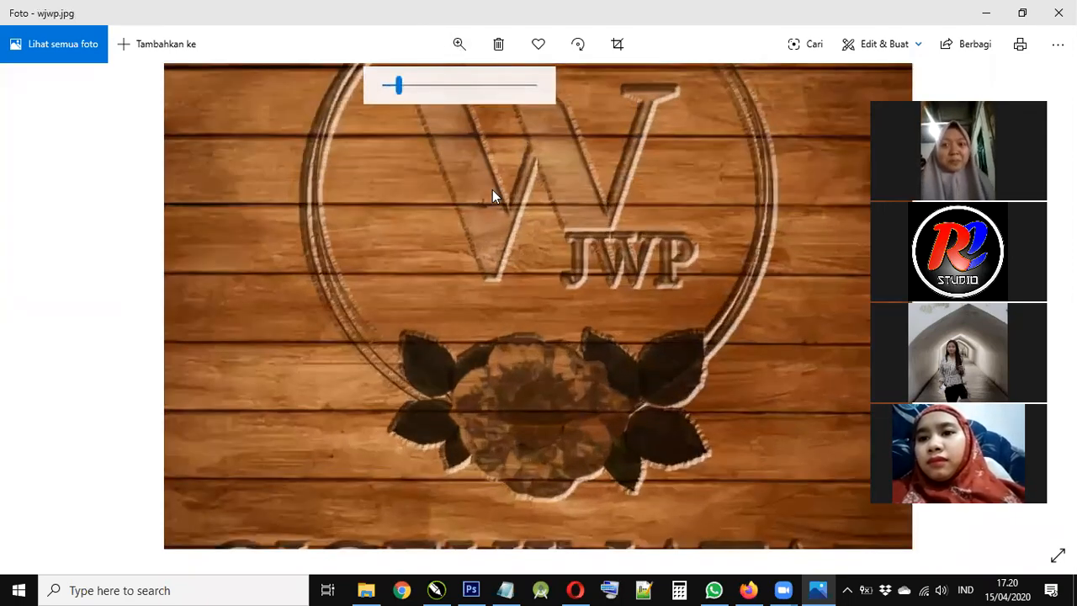
{"action": "scroll", "coordinate": [470, 308], "scroll_direction": "up", "scroll_amount": 2}
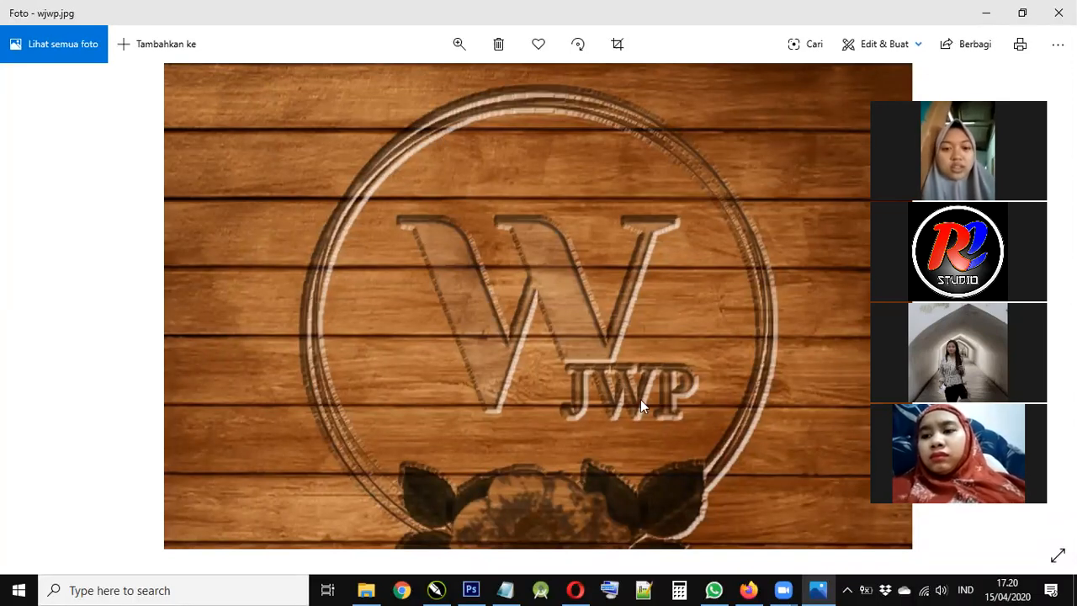
{"action": "left_click_drag", "start_coordinate": [629, 425], "coordinate": [620, 355]}
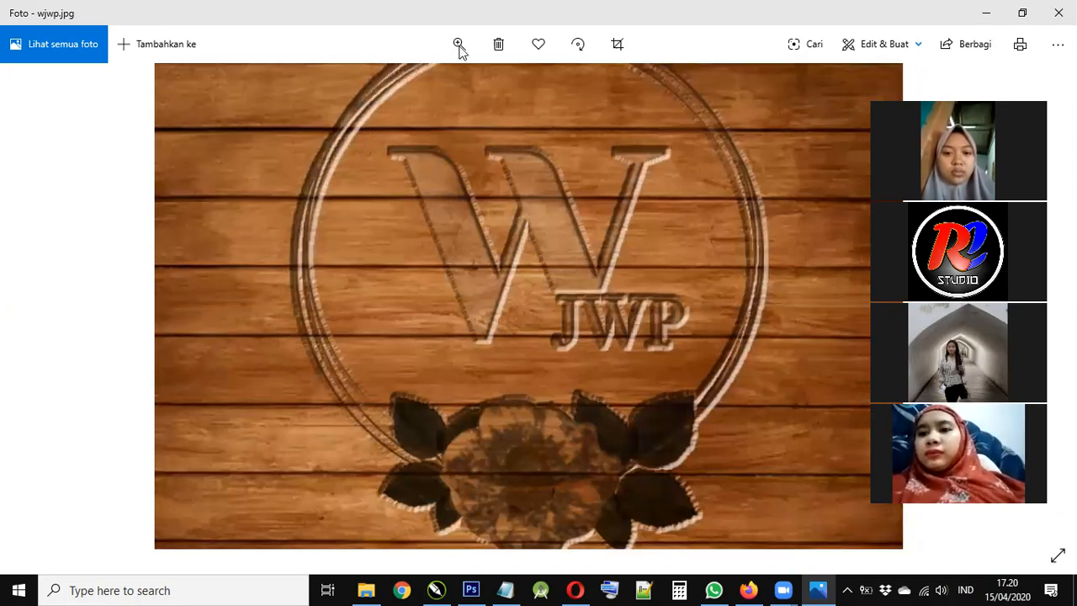
{"action": "left_click", "coordinate": [459, 46]}
{"action": "left_click_drag", "start_coordinate": [395, 85], "coordinate": [424, 85]}
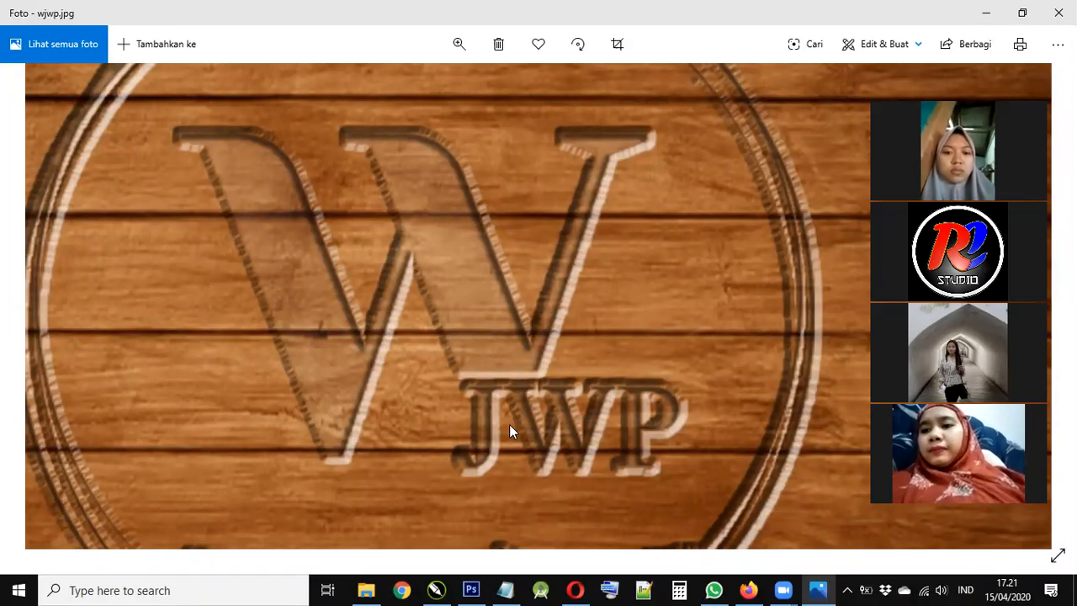
- Zoom out slightly and pan across the flower and bottom lettering of wjwp.jpg
{"action": "left_click", "coordinate": [460, 45]}
{"action": "left_click_drag", "start_coordinate": [427, 87], "coordinate": [407, 86]}
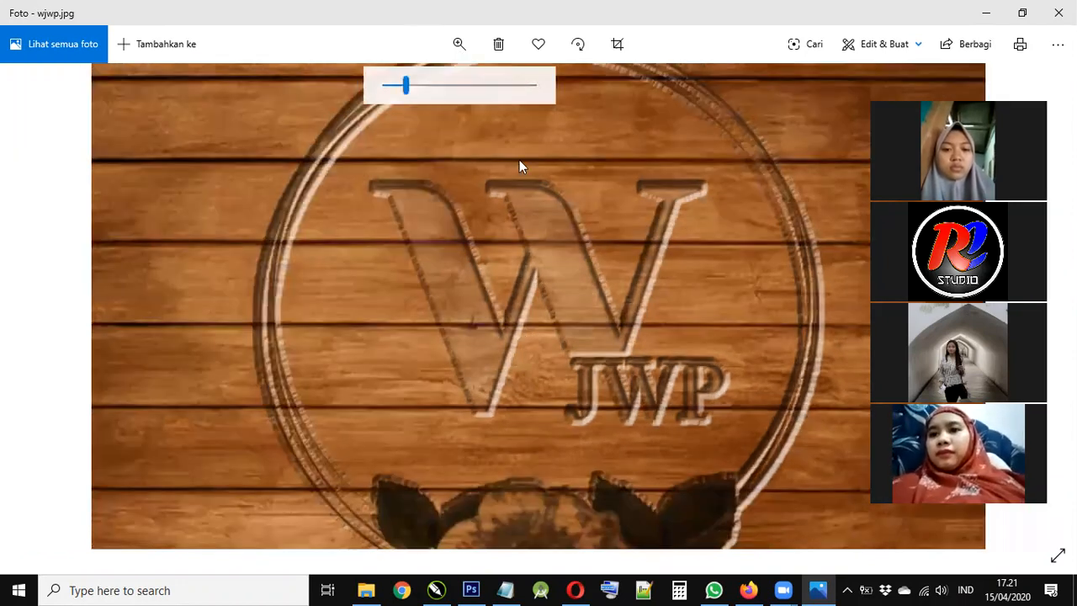
{"action": "left_click_drag", "start_coordinate": [596, 423], "coordinate": [589, 194]}
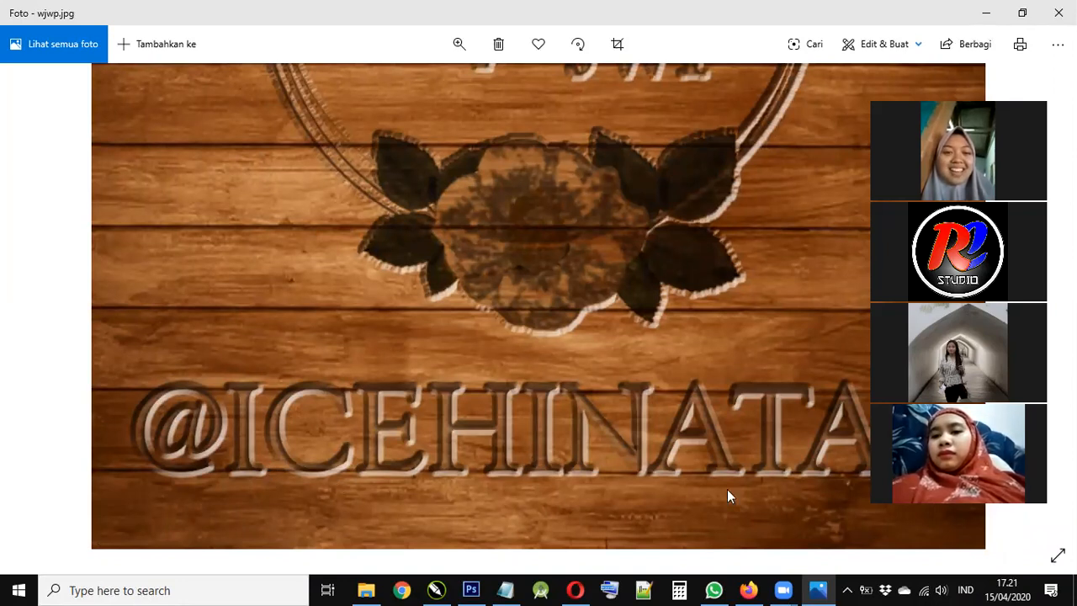
{"action": "left_click_drag", "start_coordinate": [754, 451], "coordinate": [671, 484]}
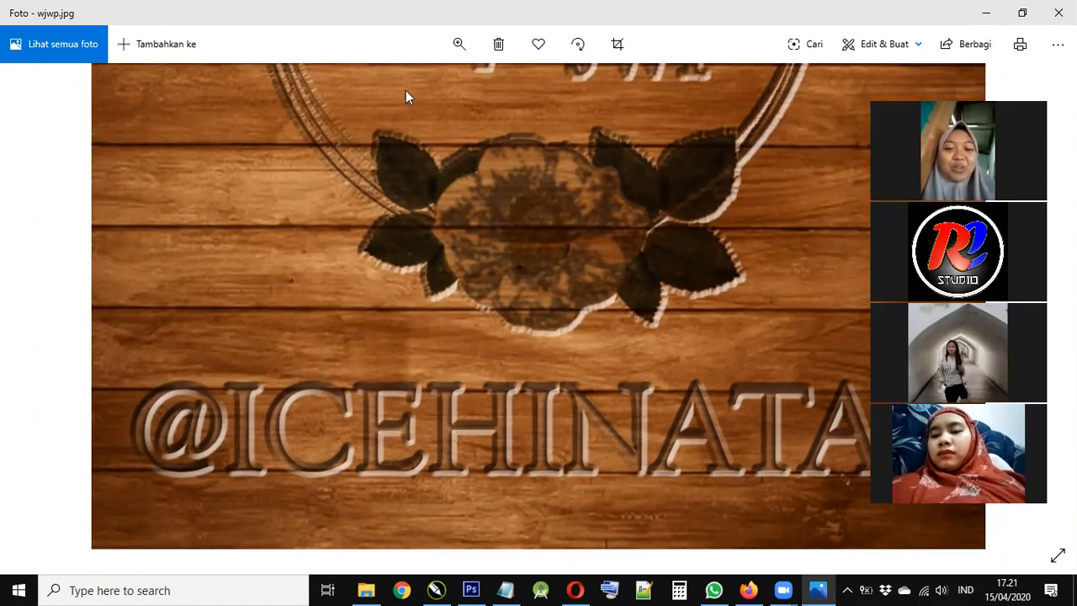
{"action": "left_click", "coordinate": [382, 90]}
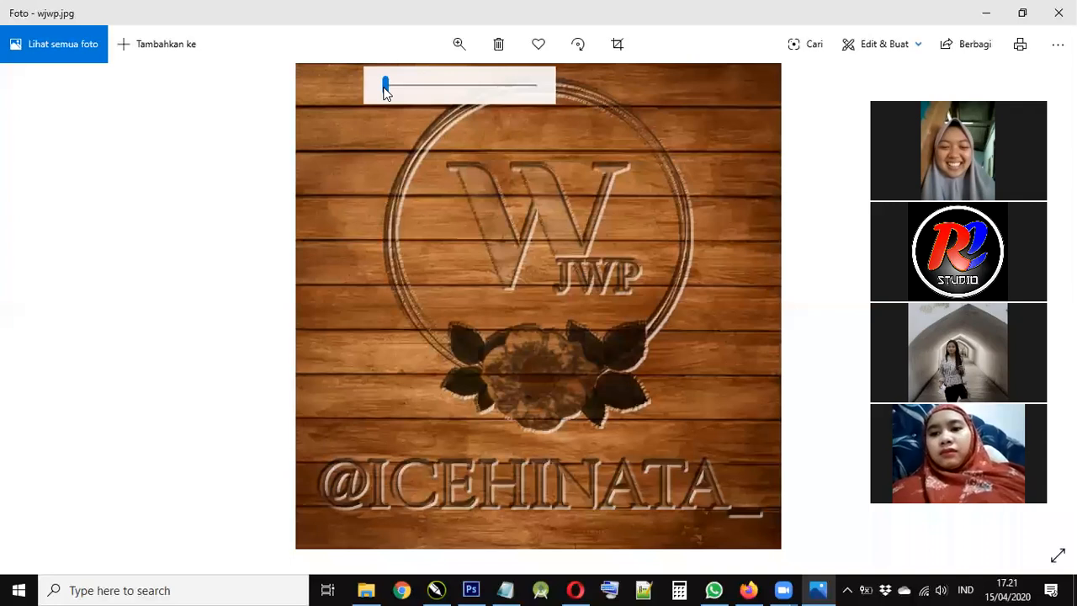
{"action": "left_click_drag", "start_coordinate": [392, 89], "coordinate": [385, 88]}
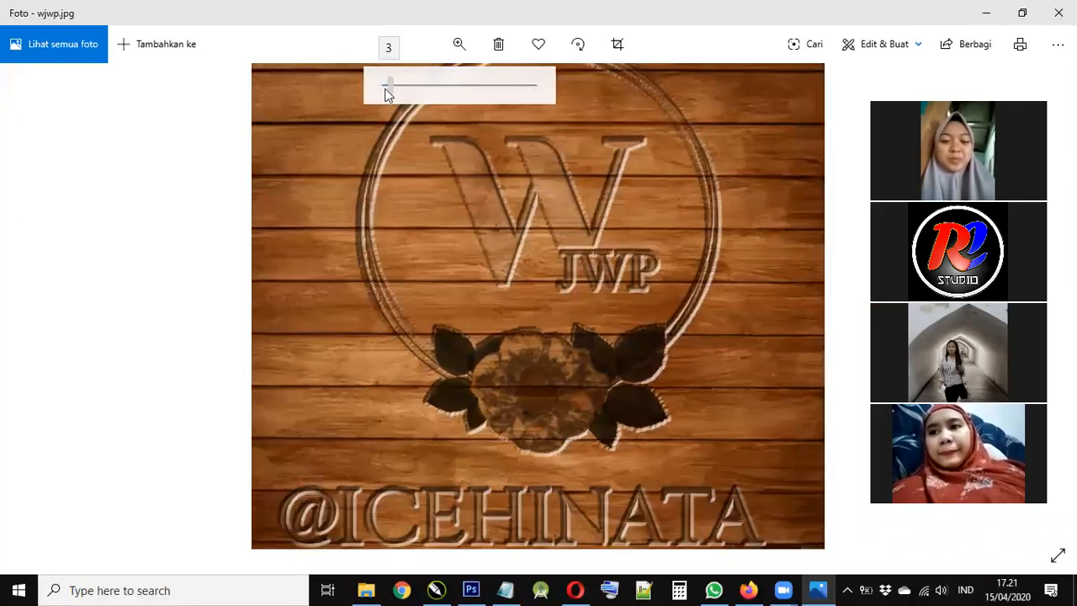
{"action": "double_click", "coordinate": [455, 217]}
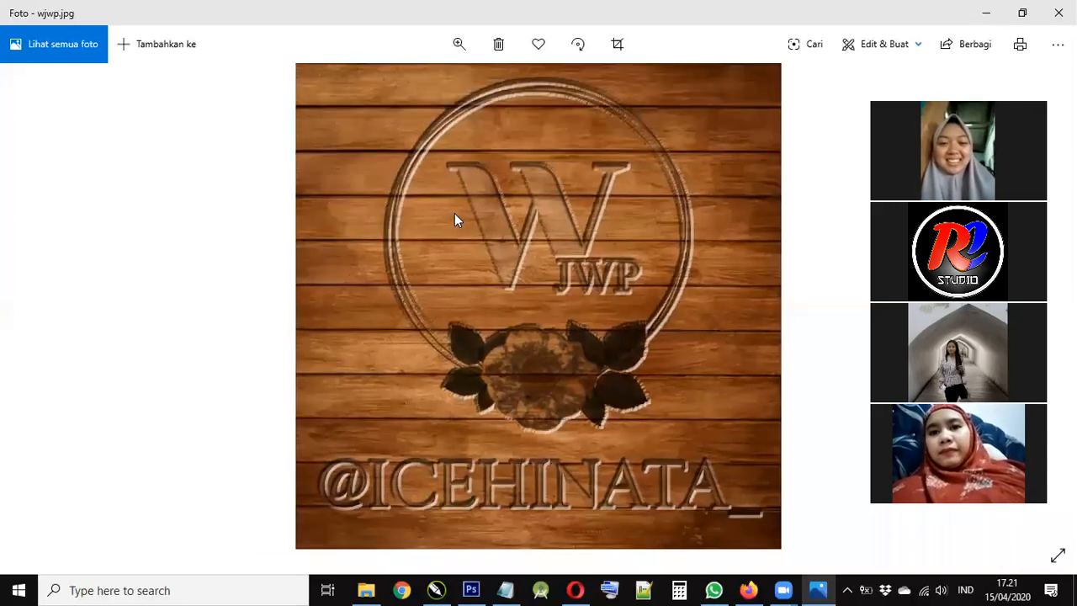
{"action": "scroll", "coordinate": [369, 120], "scroll_direction": "down", "scroll_amount": 1}
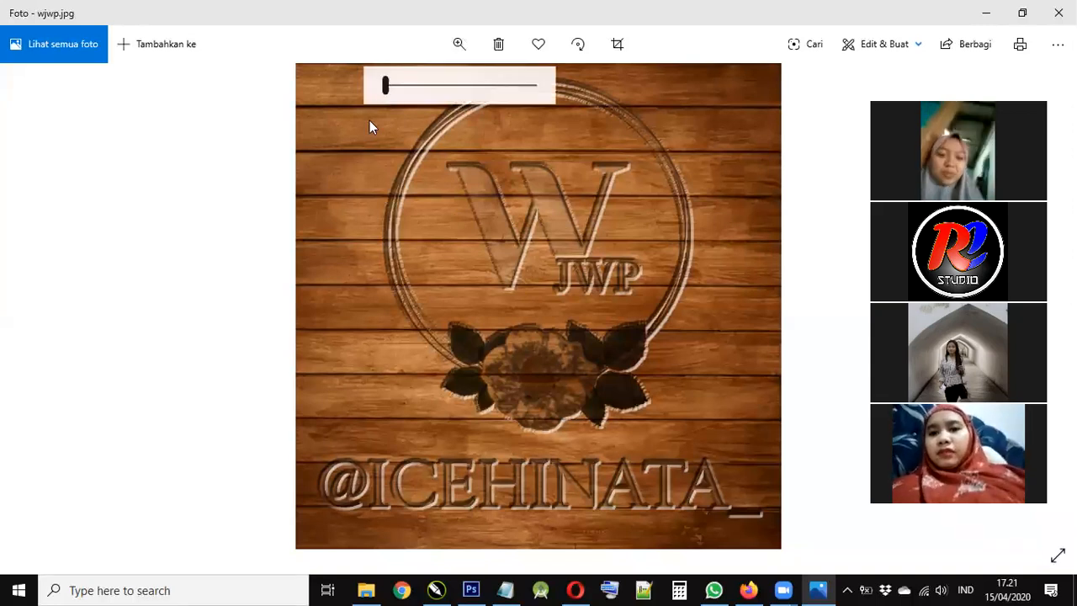
{"action": "key", "text": "Right"}
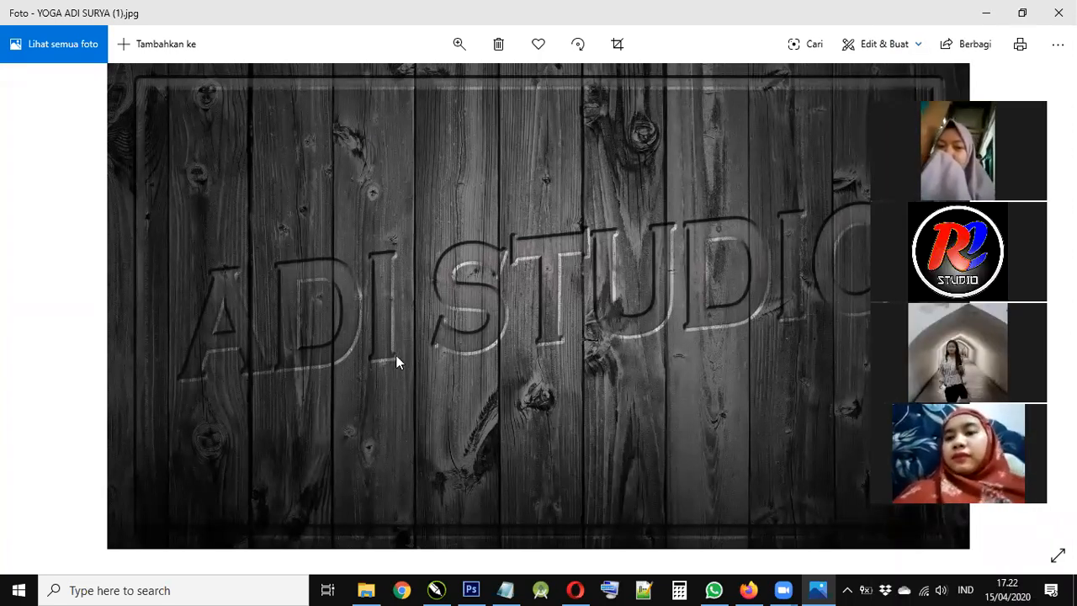
- Zoom into the carved ADI STUDIO letters, then fit the whole photo again
{"action": "left_click", "coordinate": [458, 43]}
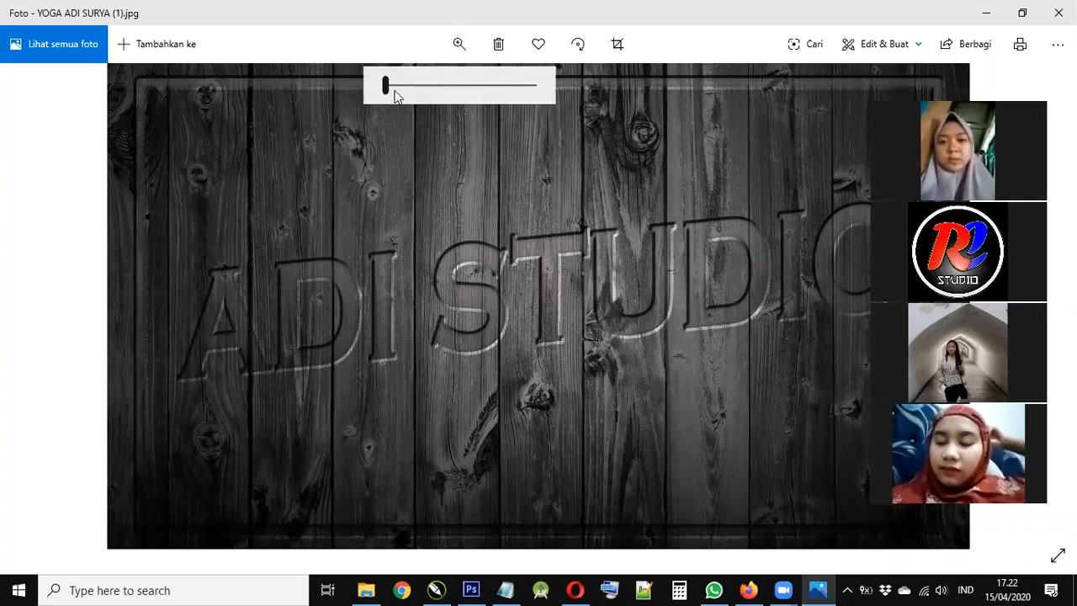
{"action": "left_click", "coordinate": [405, 93]}
{"action": "left_click_drag", "start_coordinate": [405, 90], "coordinate": [409, 92]}
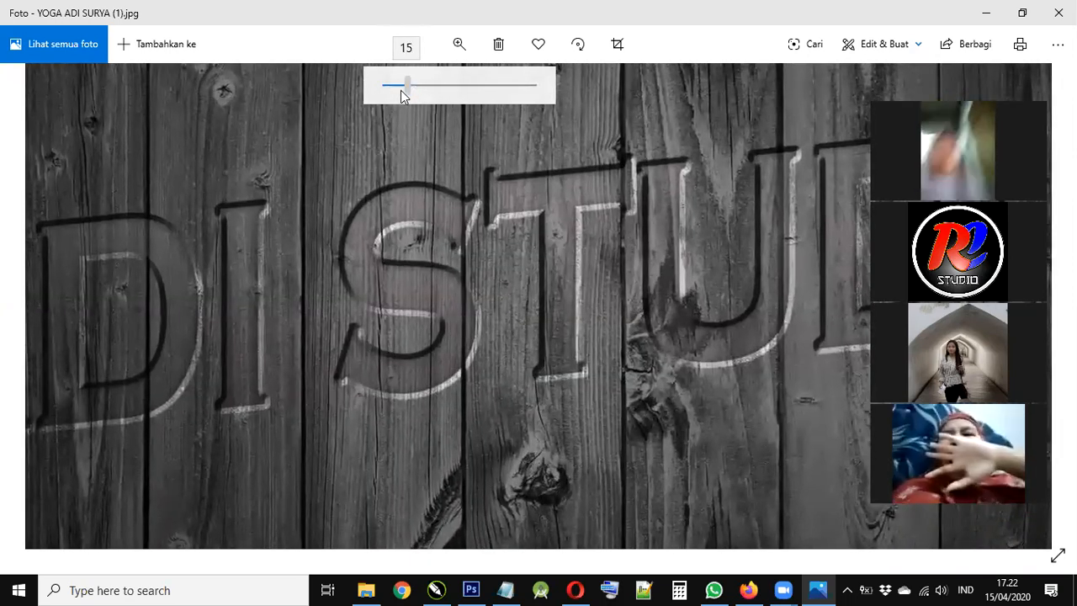
{"action": "left_click", "coordinate": [400, 90]}
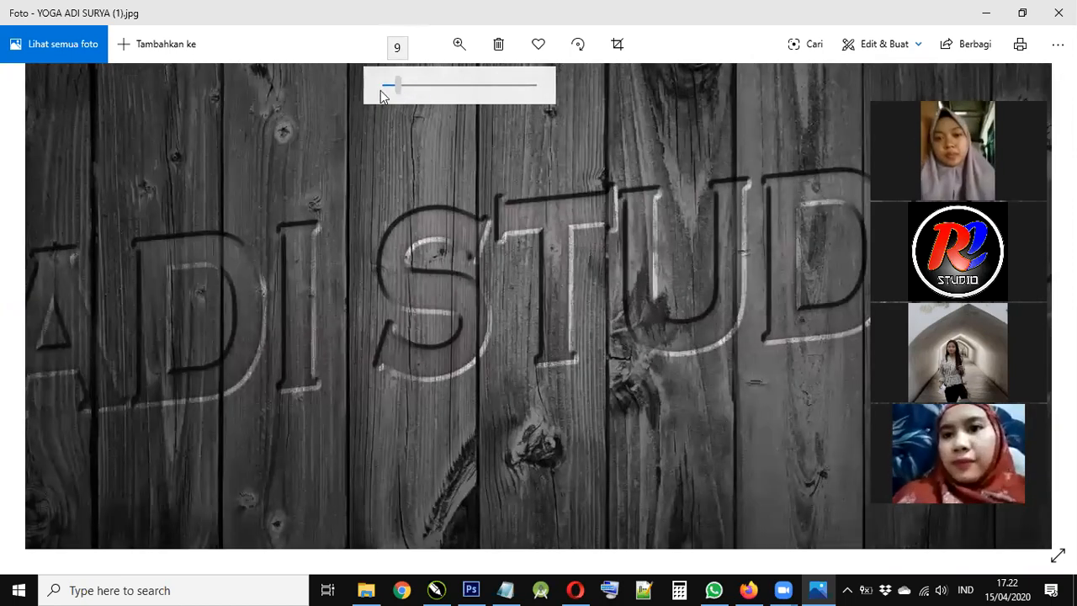
{"action": "left_click", "coordinate": [380, 90]}
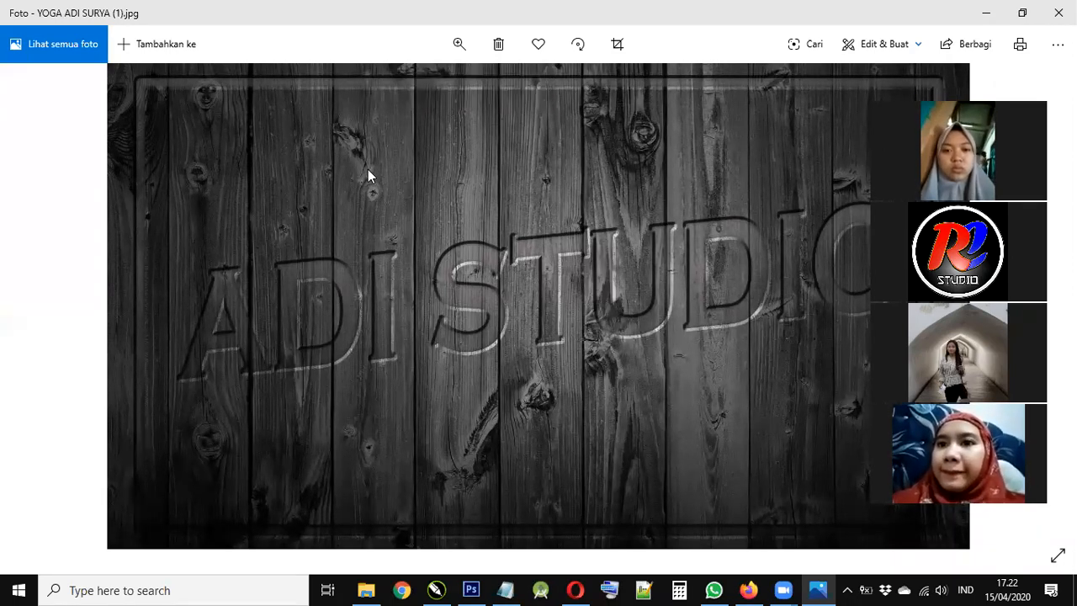
- Go back to wjwp.jpg, close Photos, and switch to the ADYT DESIGN browser tab
{"action": "left_click", "coordinate": [458, 44]}
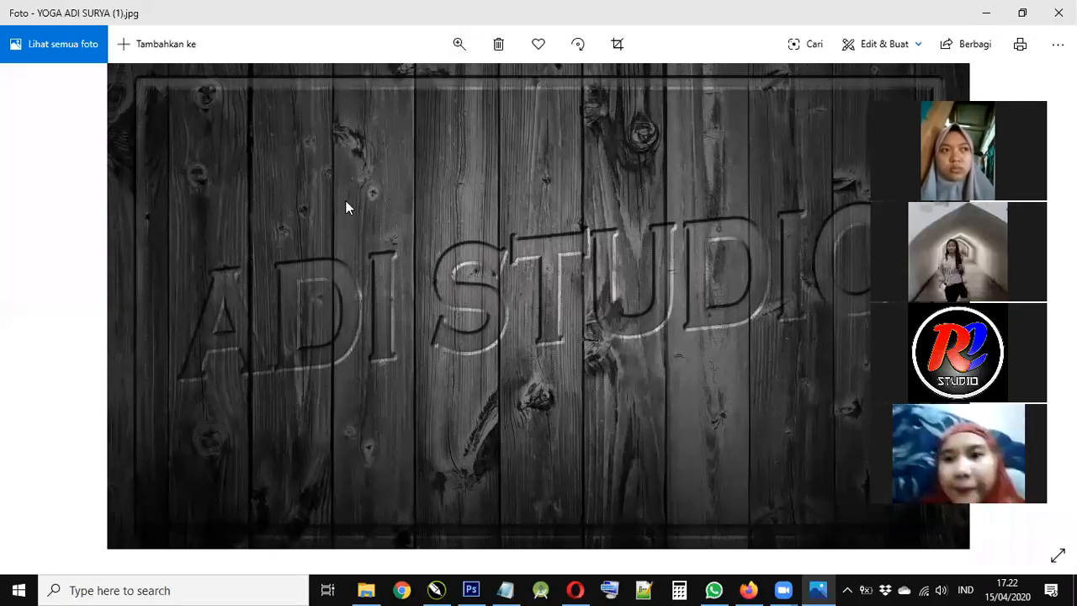
{"action": "key", "text": "Left"}
{"action": "left_click", "coordinate": [986, 13]}
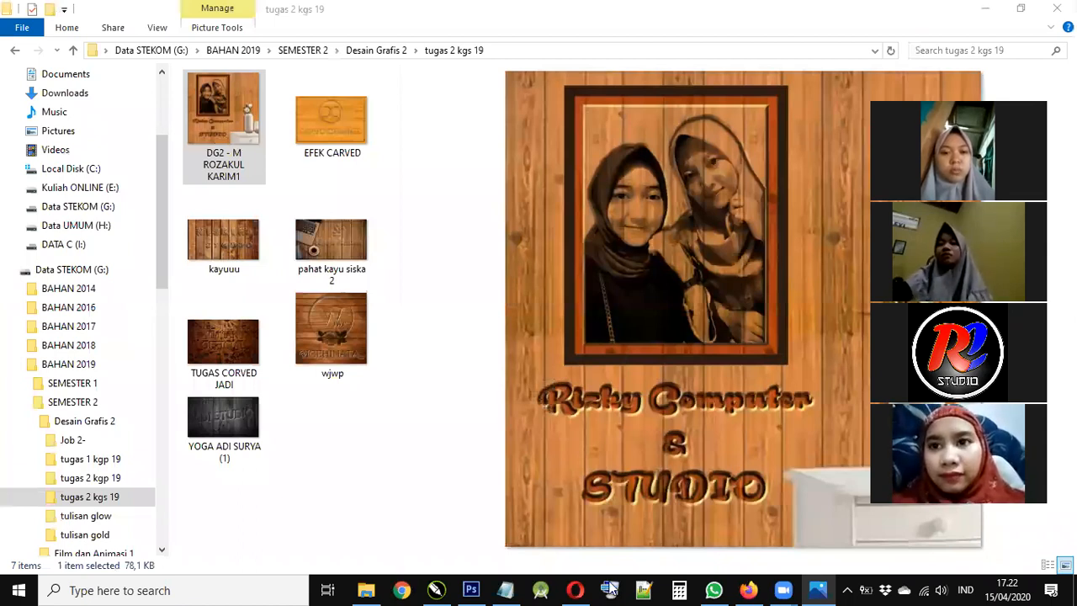
{"action": "key", "text": "alt+Tab"}
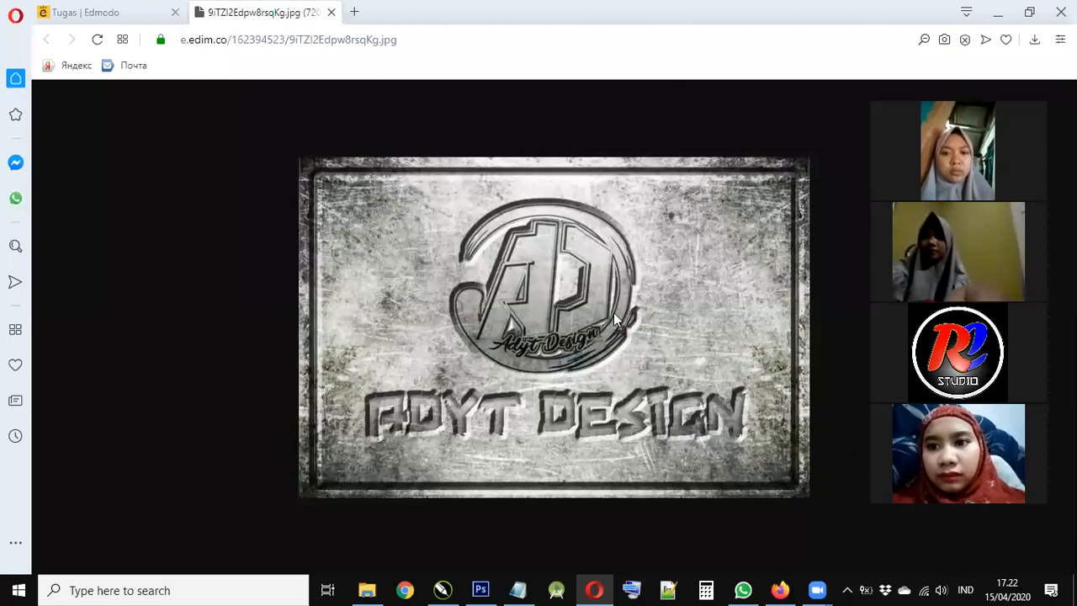
{"action": "scroll", "coordinate": [613, 312], "scroll_direction": "up", "scroll_amount": 2}
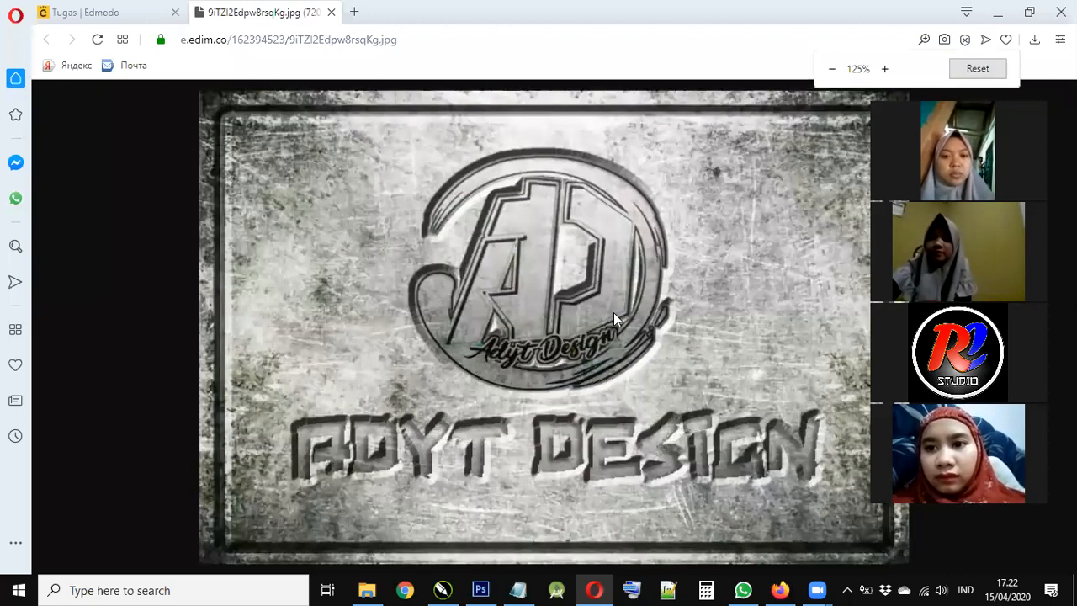
{"action": "scroll", "coordinate": [614, 312], "scroll_direction": "up", "scroll_amount": 1}
{"action": "scroll", "coordinate": [613, 312], "scroll_direction": "down", "scroll_amount": 1}
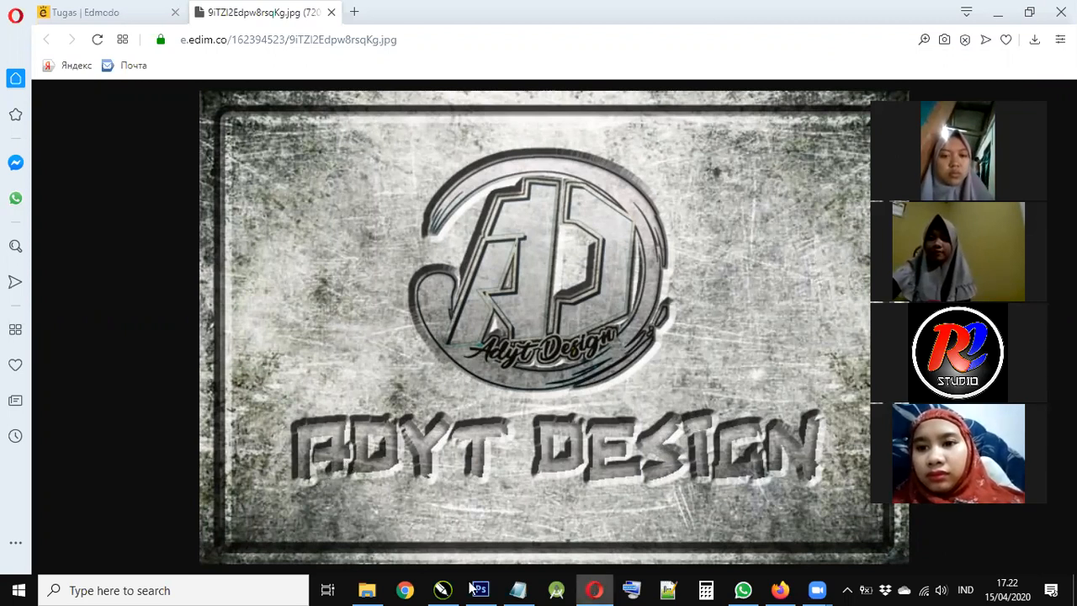
{"action": "left_click", "coordinate": [368, 589]}
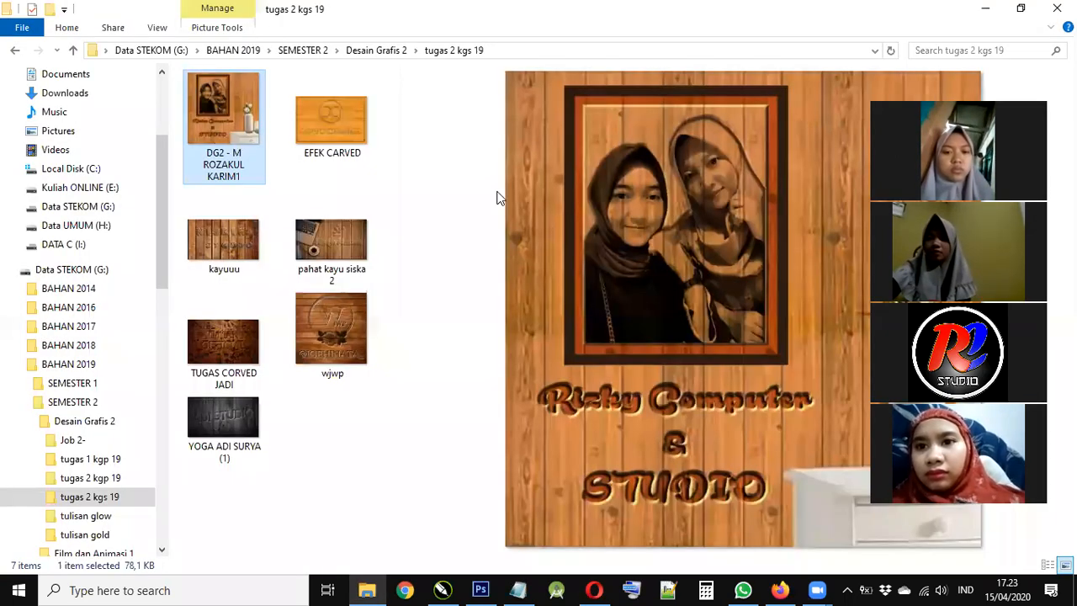
- Widen the preview pane to show EFEK CARVED larger, then open it in Photos
{"action": "left_click_drag", "start_coordinate": [399, 197], "coordinate": [378, 196]}
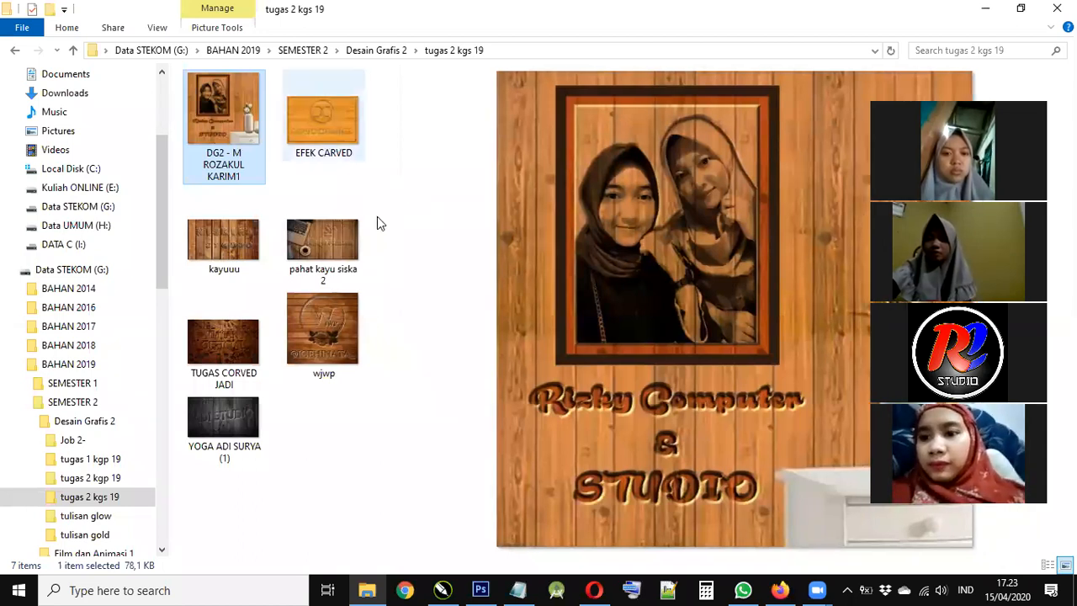
{"action": "key", "text": "Right"}
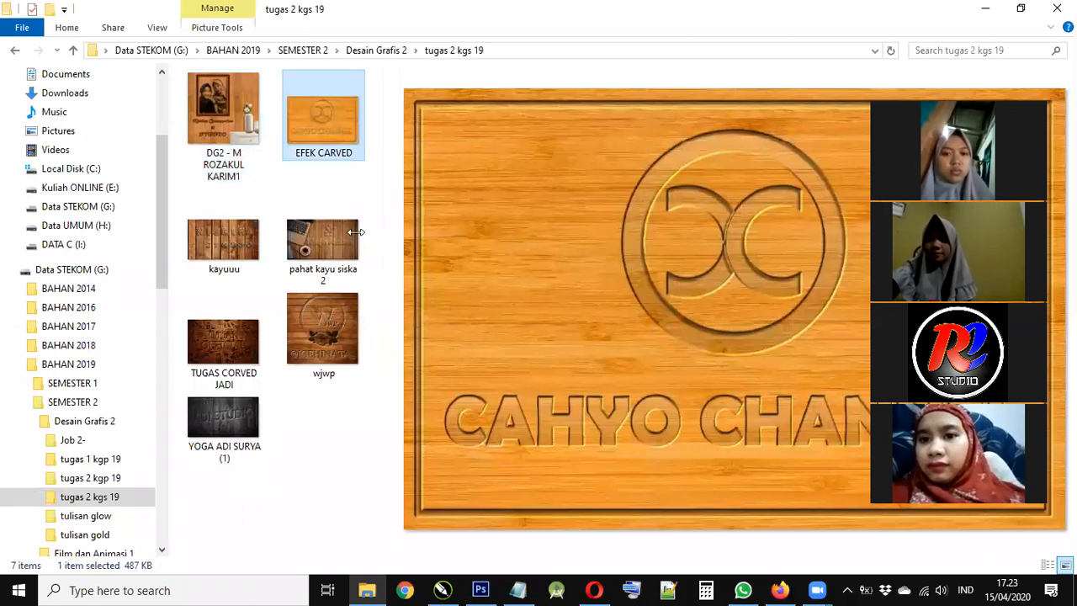
{"action": "left_click_drag", "start_coordinate": [356, 231], "coordinate": [347, 231]}
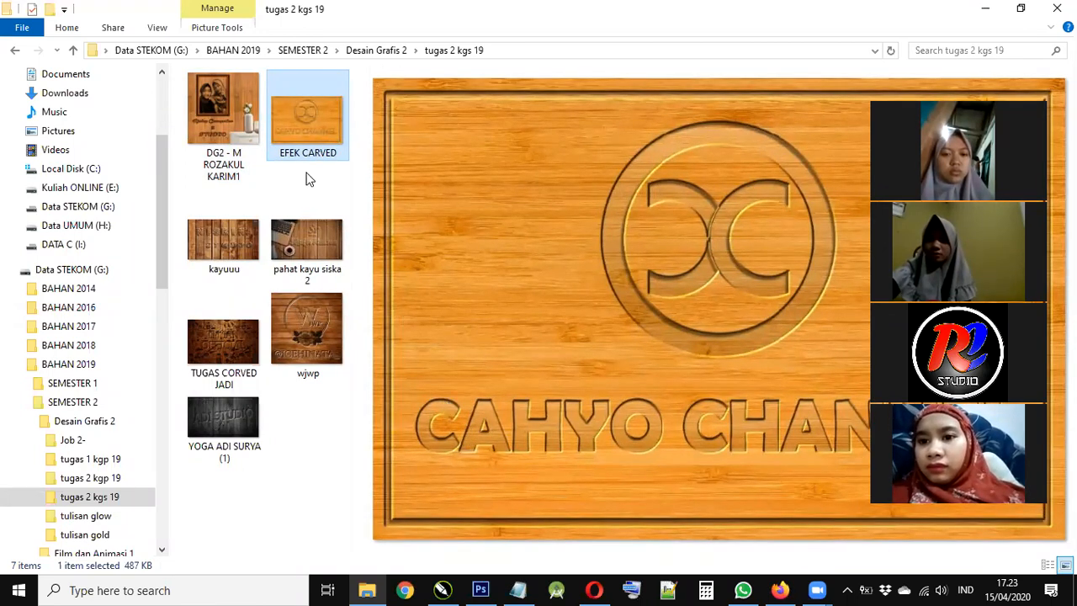
{"action": "double_click", "coordinate": [309, 141]}
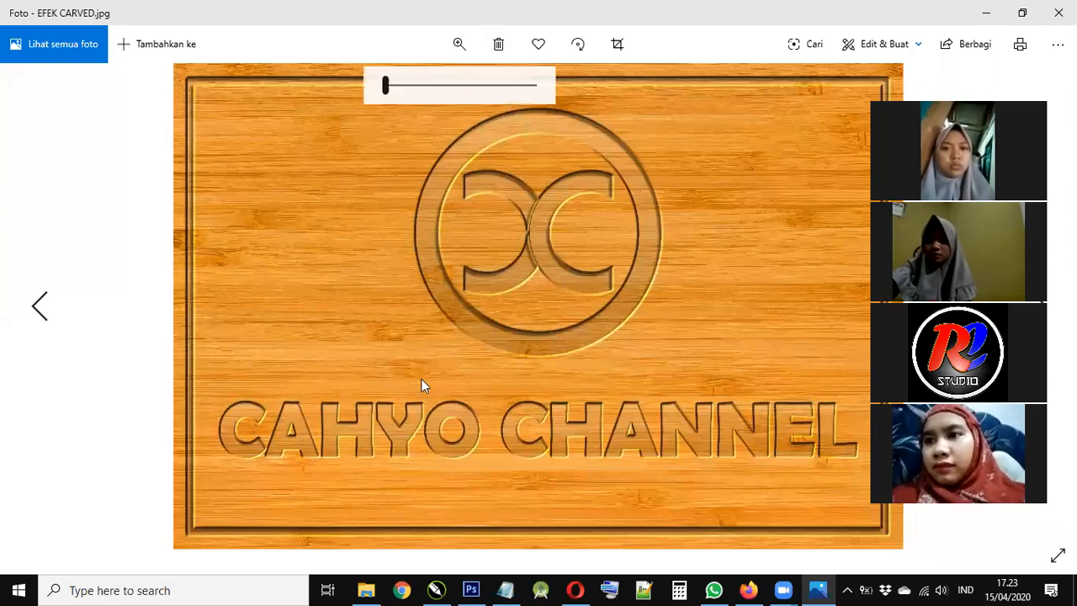
- Zoom into the EFEK CARVED board and pan to show the whole word CAHYO
{"action": "scroll", "coordinate": [378, 329], "scroll_direction": "up", "scroll_amount": 2}
{"action": "scroll", "coordinate": [408, 320], "scroll_direction": "up", "scroll_amount": 1}
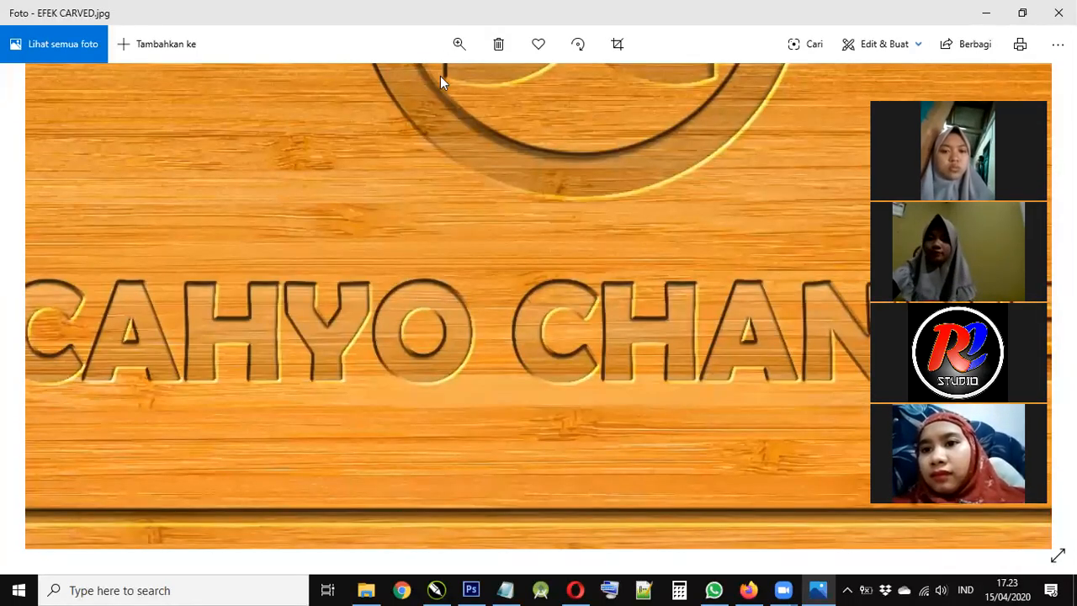
{"action": "scroll", "coordinate": [359, 304], "scroll_direction": "up", "scroll_amount": 2}
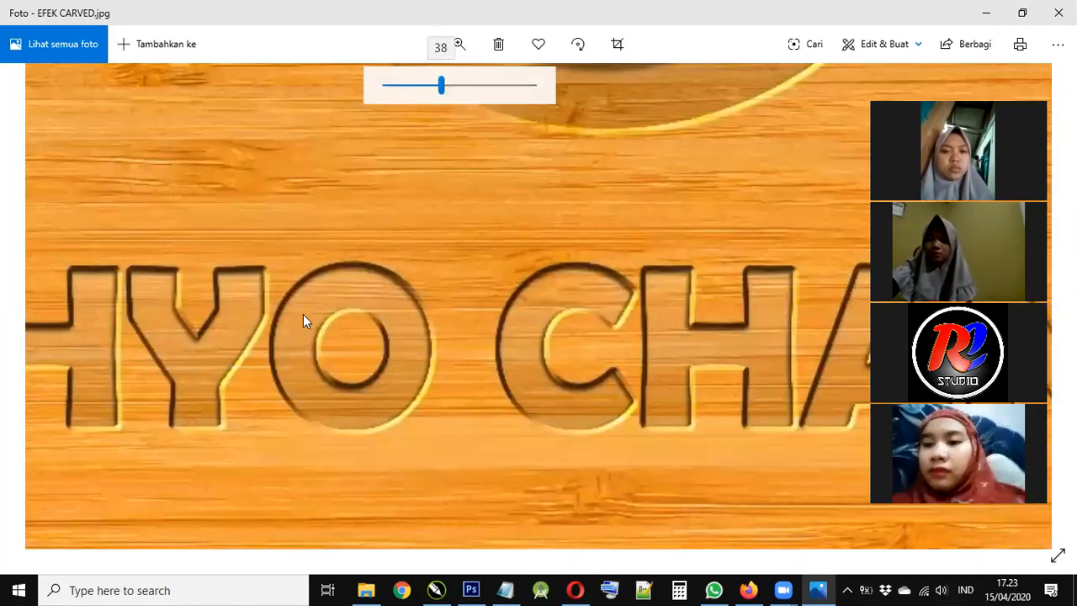
{"action": "left_click_drag", "start_coordinate": [191, 308], "coordinate": [230, 321]}
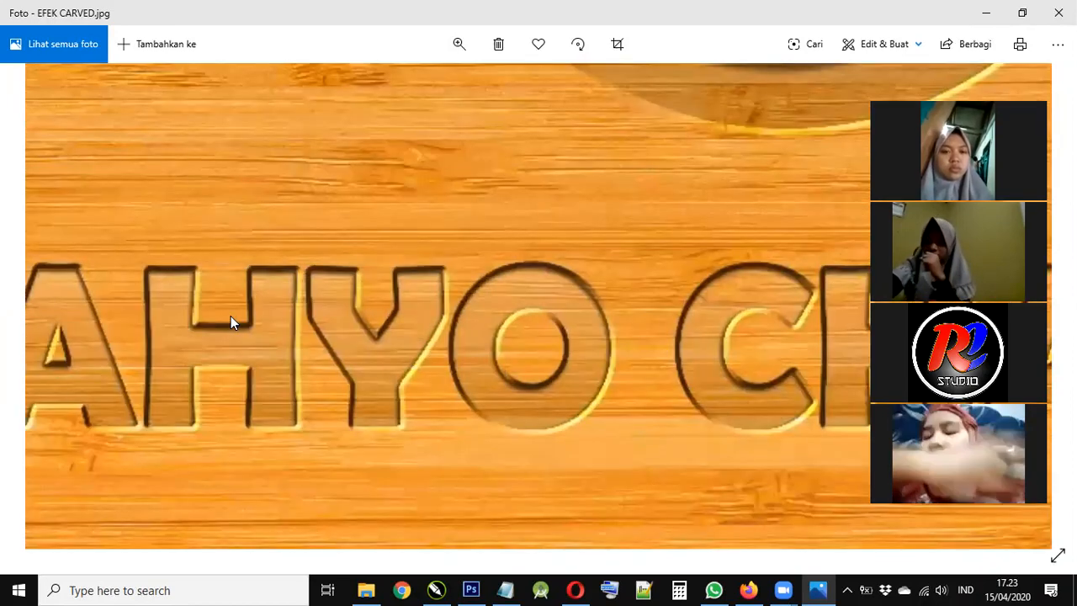
{"action": "scroll", "coordinate": [522, 334], "scroll_direction": "down", "scroll_amount": 2}
{"action": "scroll", "coordinate": [496, 330], "scroll_direction": "up", "scroll_amount": 2}
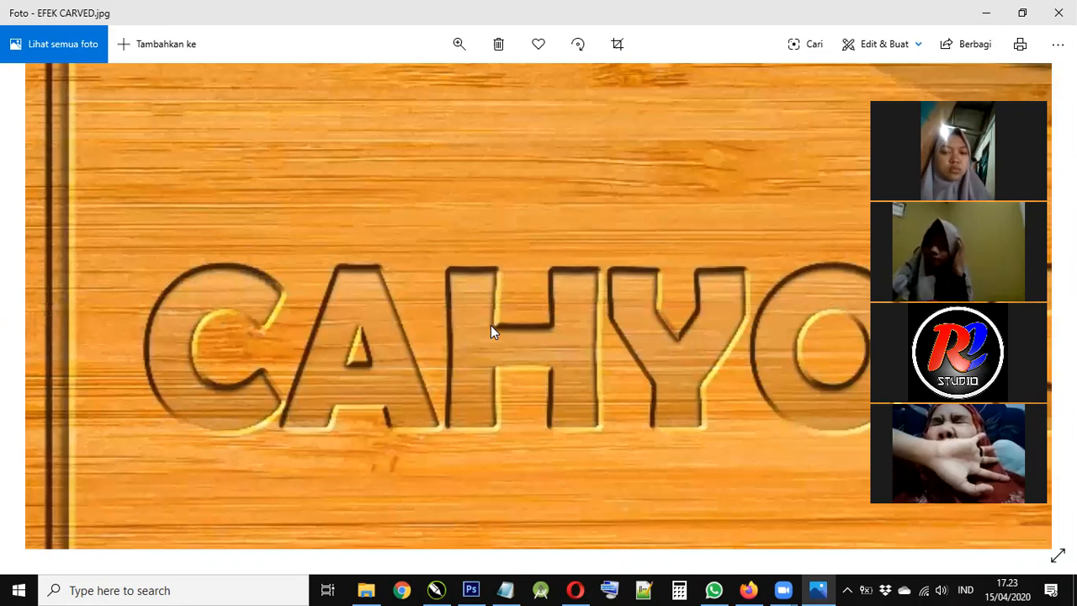
{"action": "left_click_drag", "start_coordinate": [725, 314], "coordinate": [575, 307]}
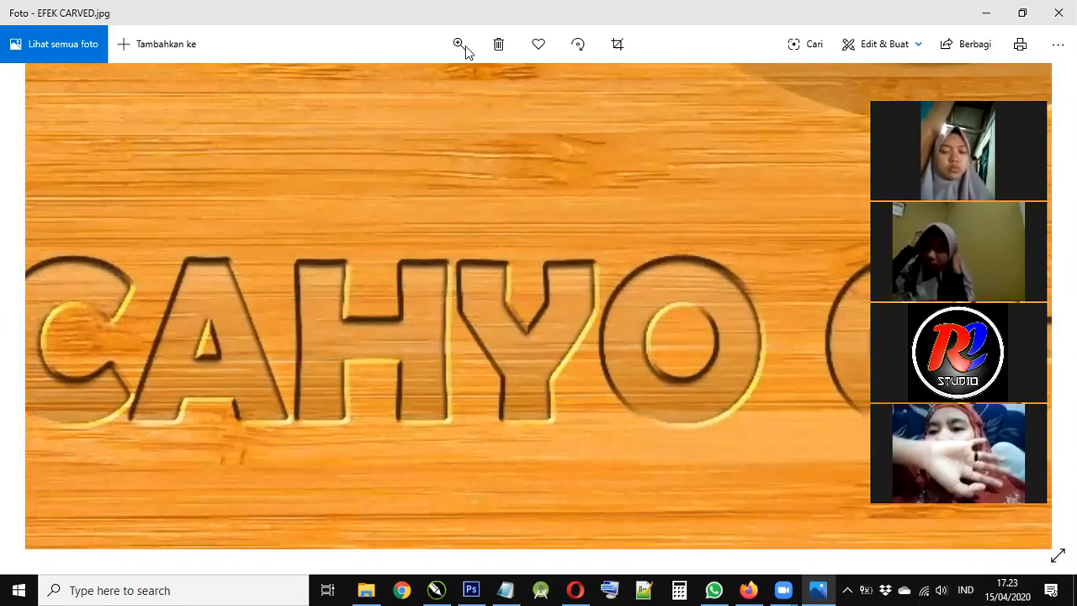
- Zoom the photo back out so the whole carving fits the window
{"action": "left_click", "coordinate": [461, 45]}
{"action": "left_click_drag", "start_coordinate": [429, 98], "coordinate": [388, 90]}
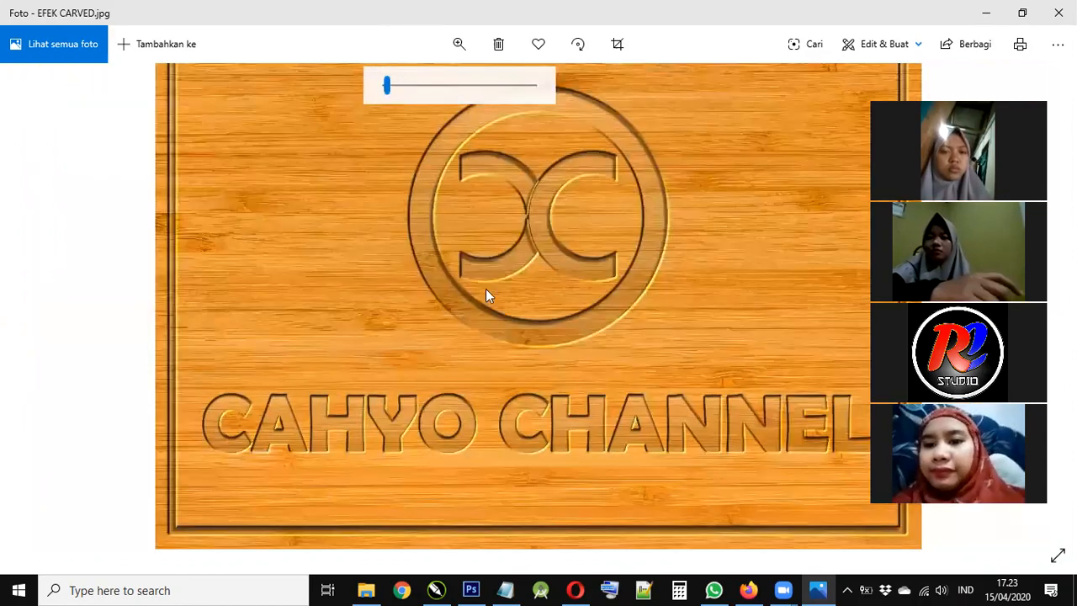
{"action": "left_click", "coordinate": [476, 237]}
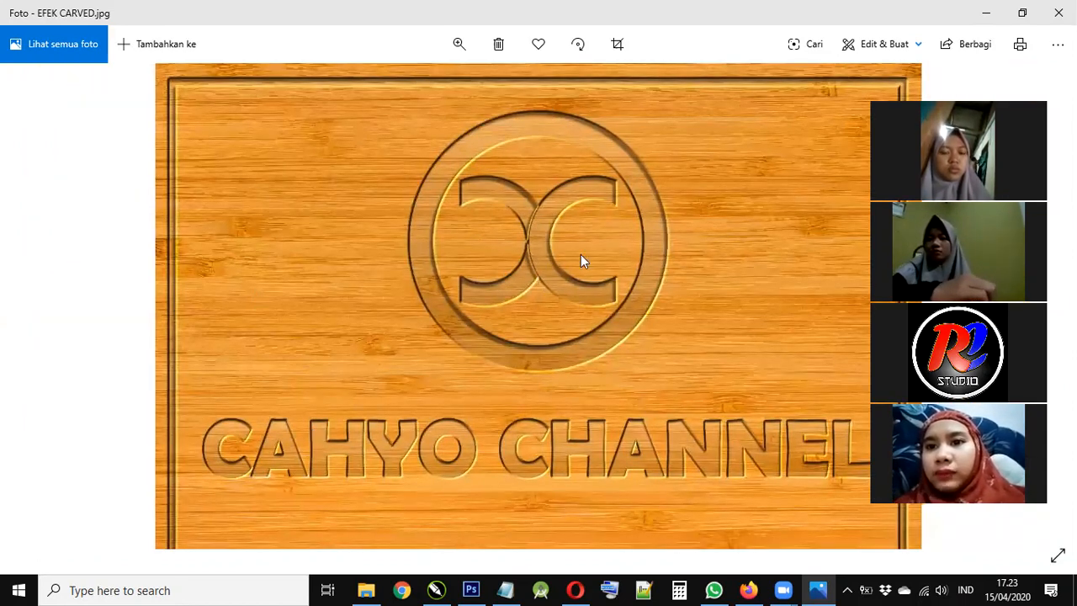
{"action": "left_click", "coordinate": [459, 43]}
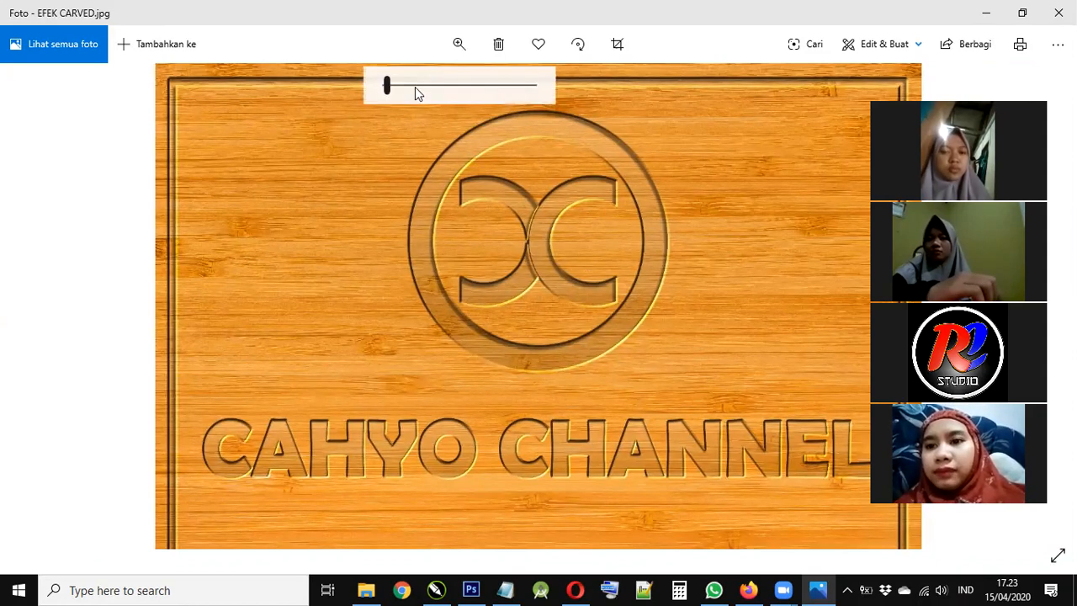
{"action": "left_click", "coordinate": [89, 310]}
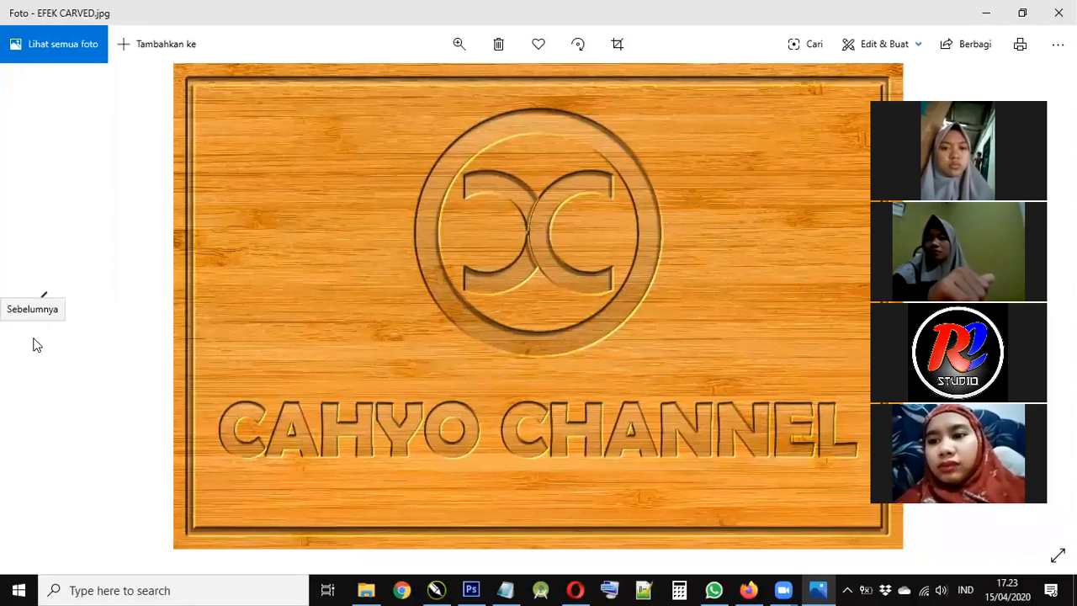
- Step back through the photos to wjwp.jpg, then switch to the Edmodo assignment page
{"action": "left_click", "coordinate": [36, 344]}
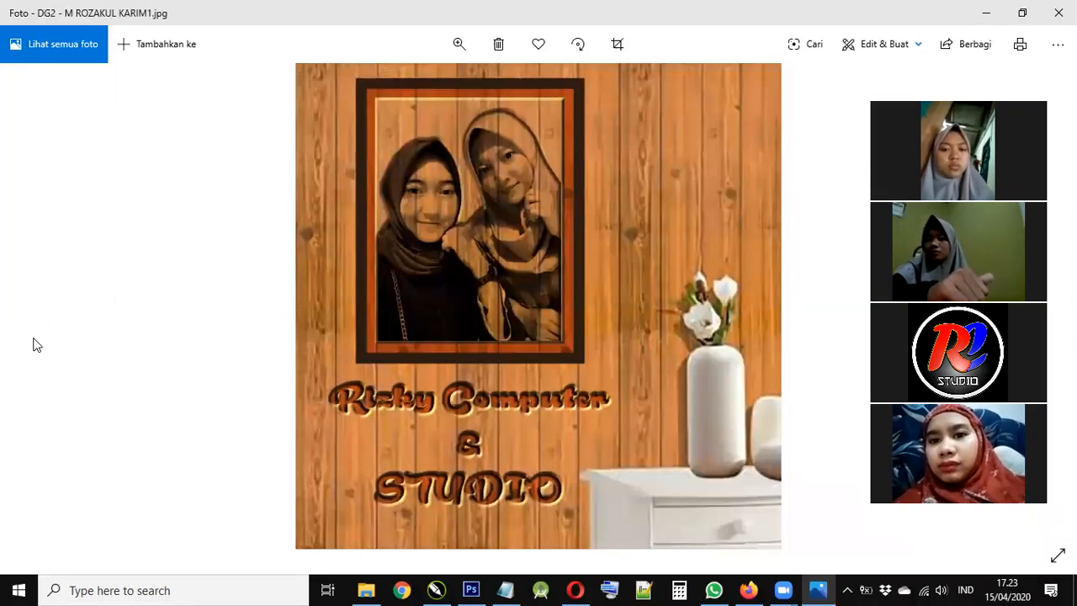
{"action": "left_click", "coordinate": [36, 344]}
{"action": "left_click", "coordinate": [36, 344]}
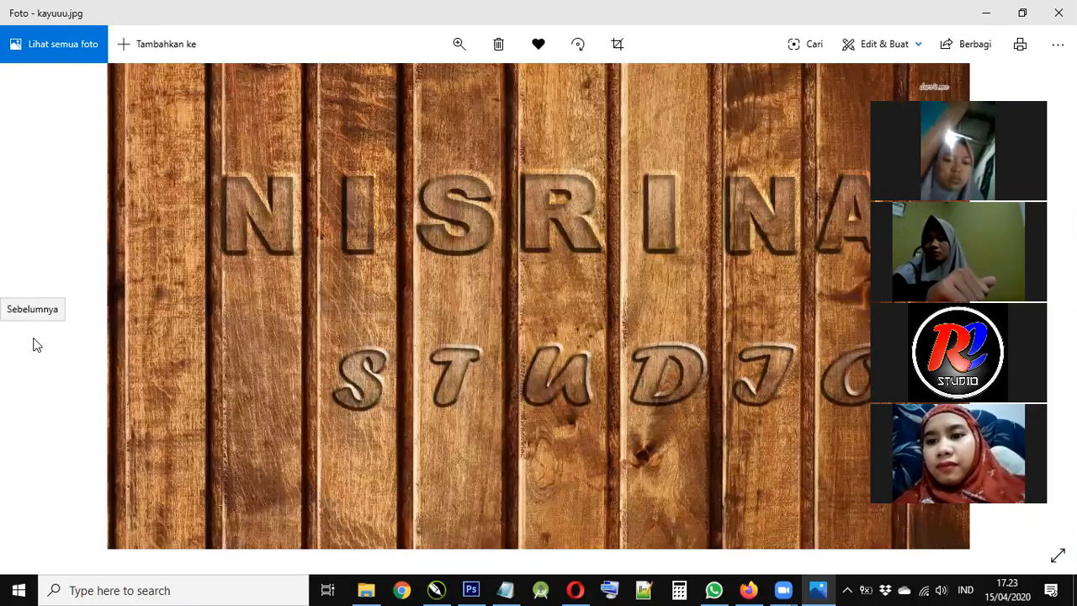
{"action": "left_click", "coordinate": [37, 344]}
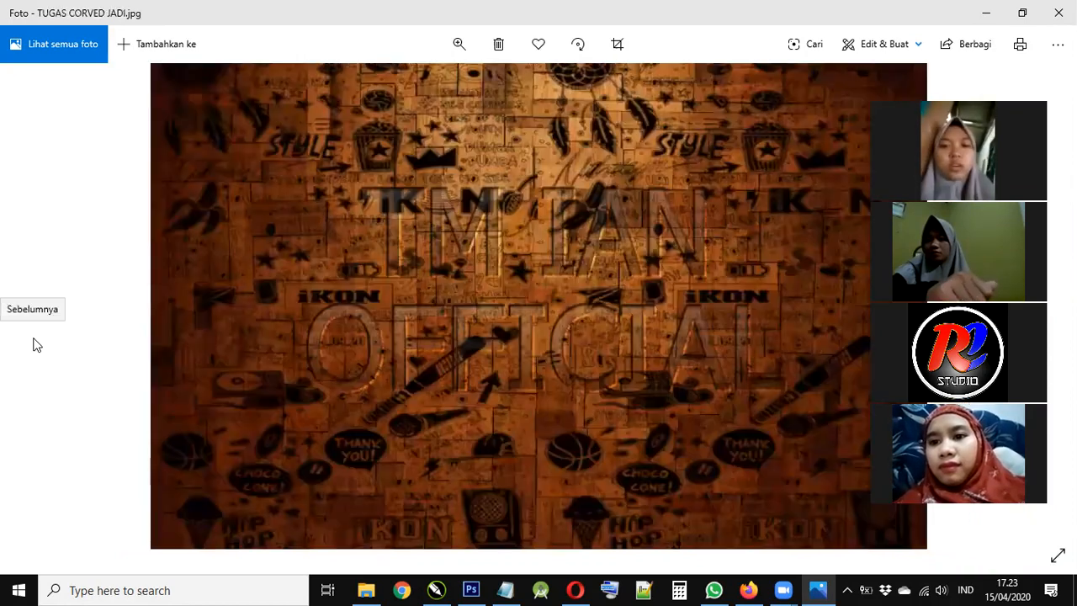
{"action": "left_click", "coordinate": [36, 344]}
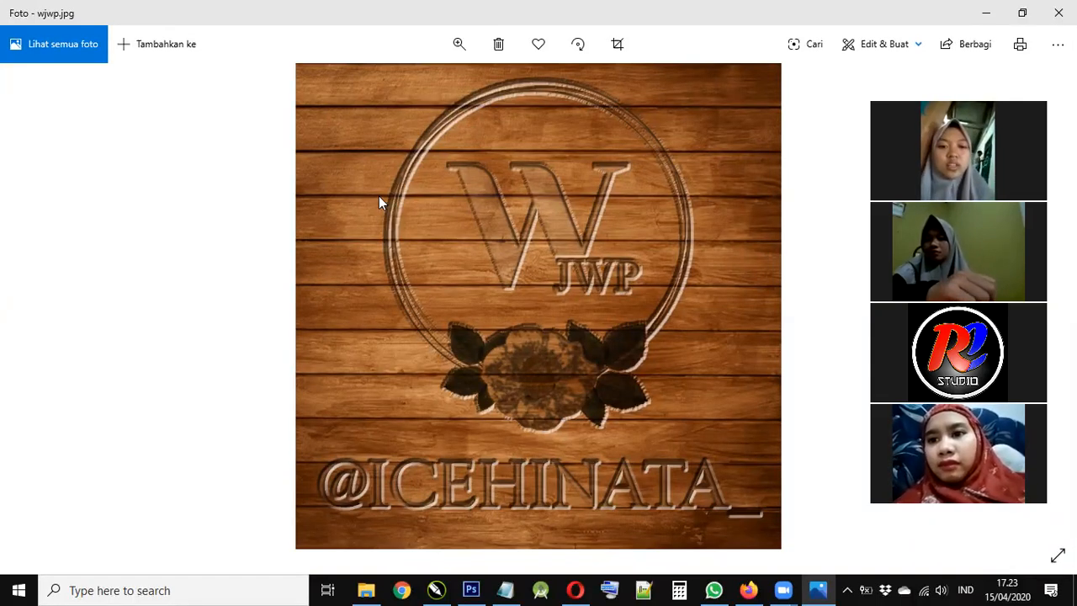
{"action": "key", "text": "alt+Tab"}
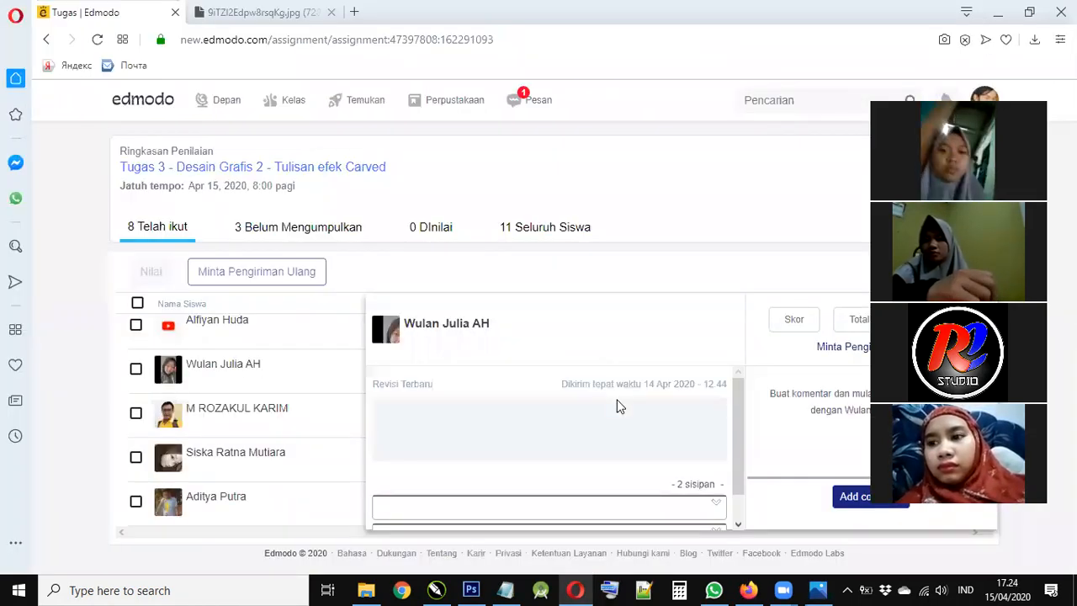
- Scroll through the Edmodo submission panel to reach the attached W JWP image
{"action": "scroll", "coordinate": [617, 406], "scroll_direction": "down", "scroll_amount": 1}
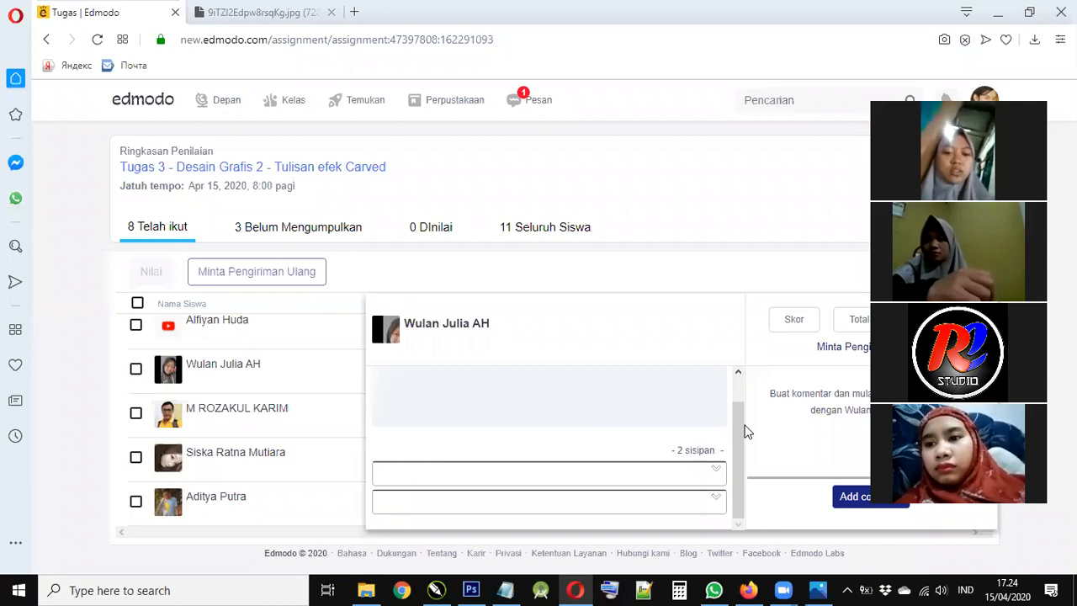
{"action": "left_click_drag", "start_coordinate": [734, 403], "coordinate": [726, 451]}
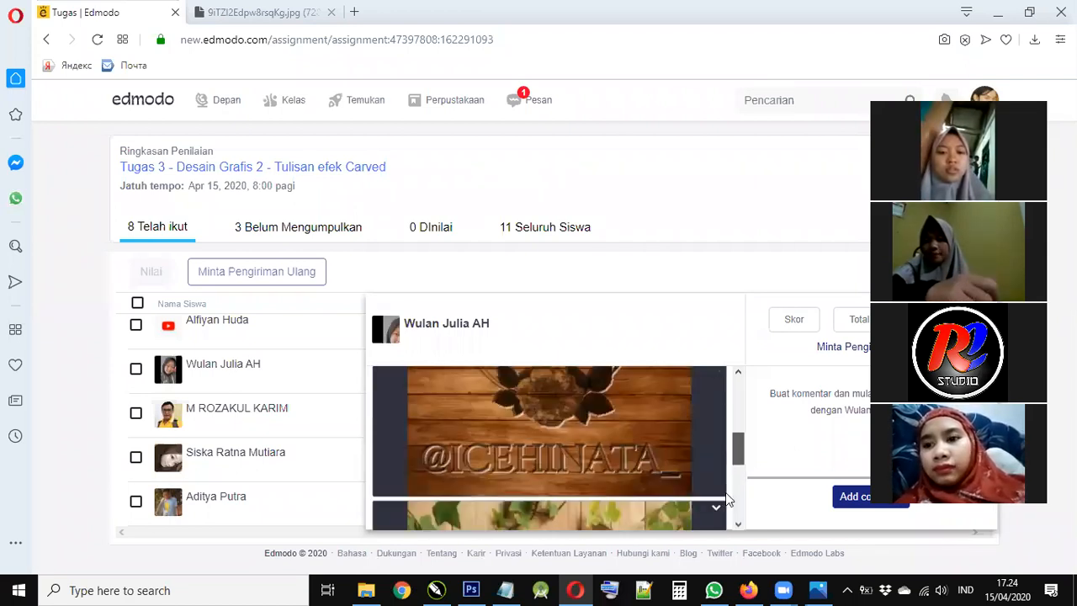
{"action": "scroll", "coordinate": [726, 507], "scroll_direction": "down", "scroll_amount": 3}
{"action": "scroll", "coordinate": [620, 457], "scroll_direction": "down", "scroll_amount": 3}
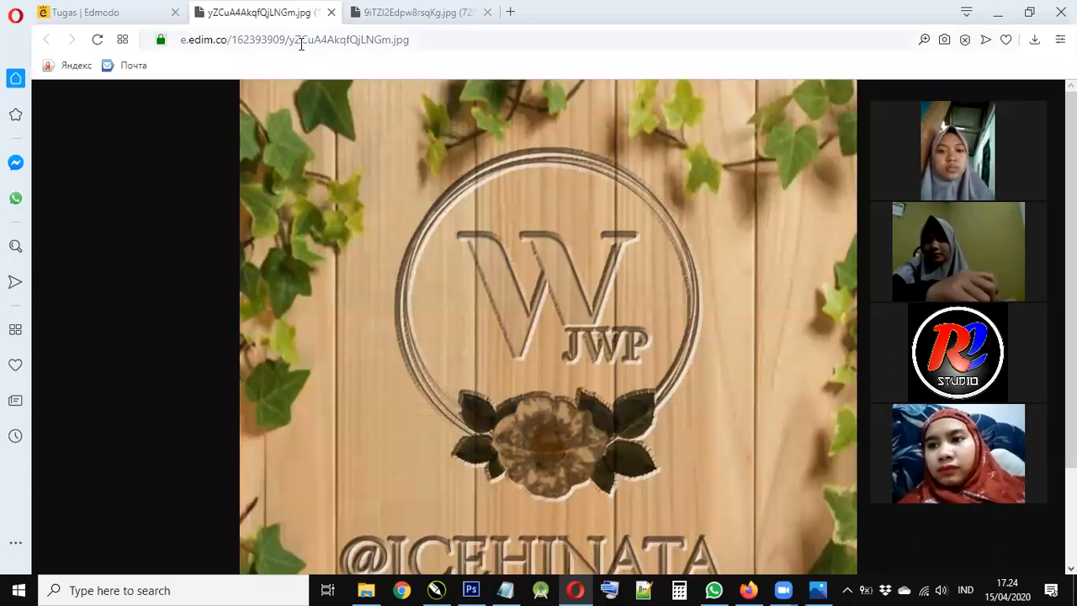
{"action": "left_click", "coordinate": [633, 413]}
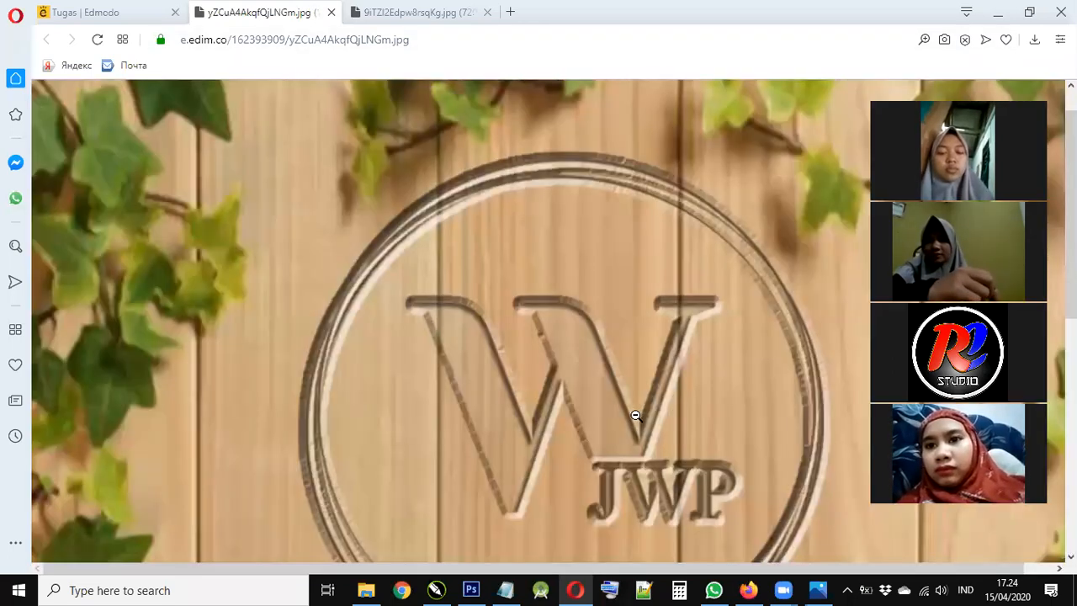
{"action": "scroll", "coordinate": [633, 421], "scroll_direction": "up", "scroll_amount": 5}
{"action": "scroll", "coordinate": [622, 426], "scroll_direction": "down", "scroll_amount": 2}
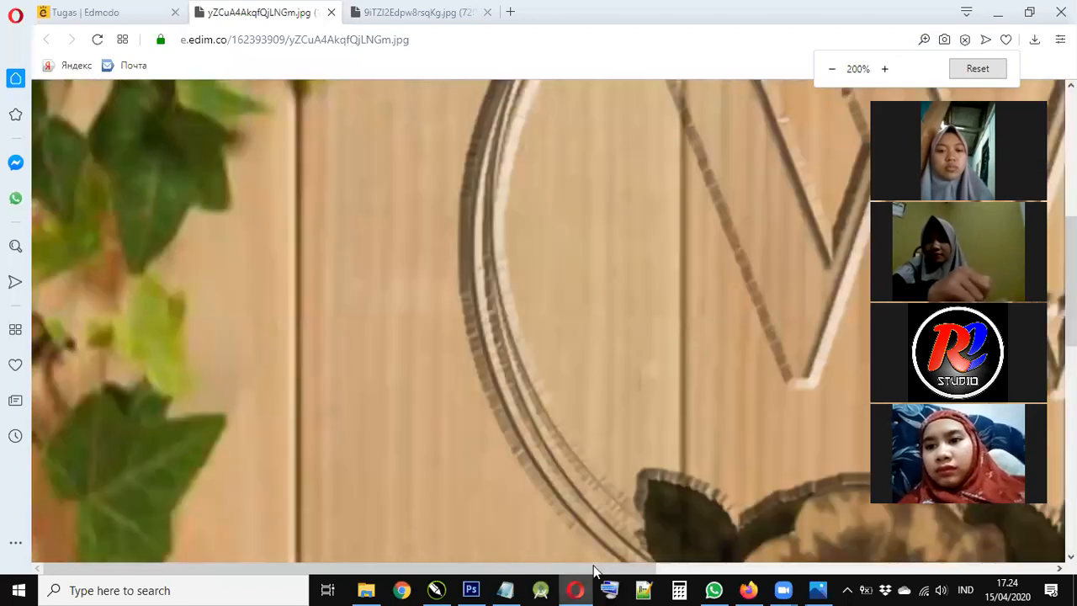
{"action": "scroll", "coordinate": [685, 139], "scroll_direction": "up", "scroll_amount": 3}
{"action": "scroll", "coordinate": [563, 173], "scroll_direction": "down", "scroll_amount": 1}
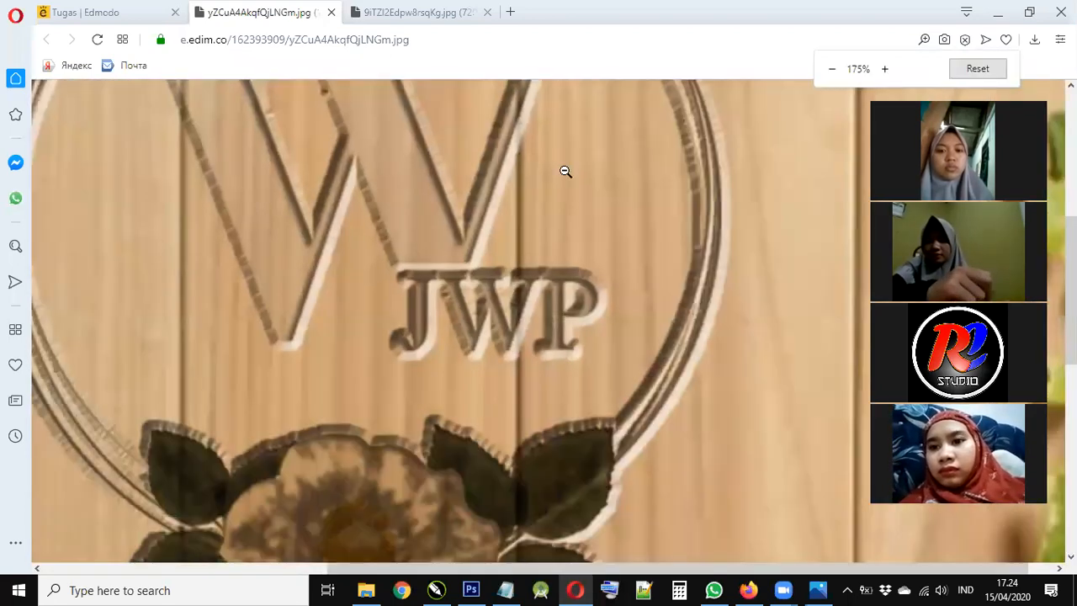
{"action": "scroll", "coordinate": [594, 329], "scroll_direction": "down", "scroll_amount": 1}
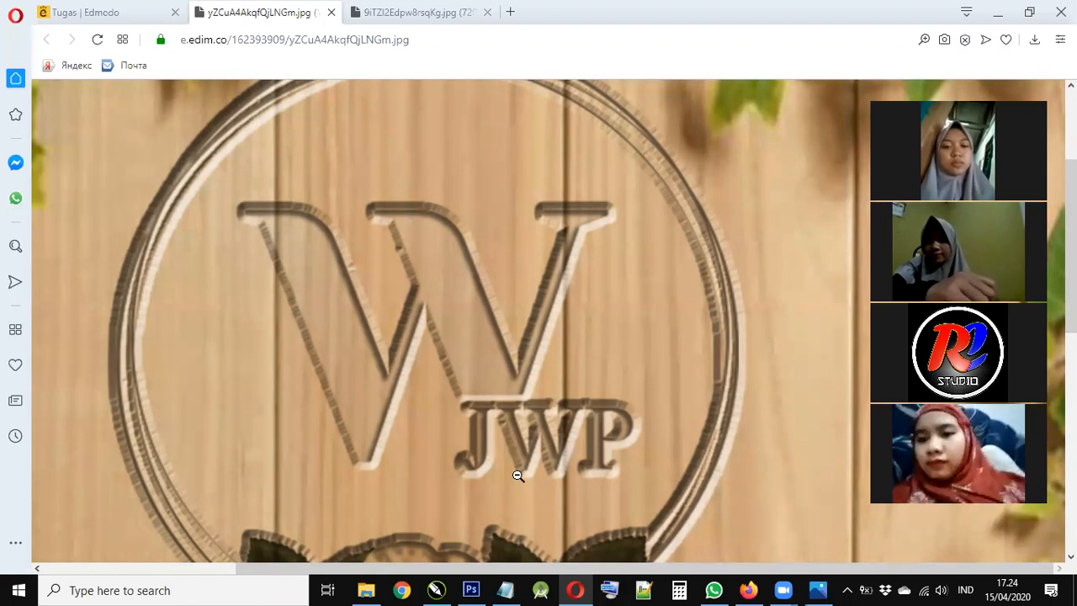
{"action": "left_click", "coordinate": [586, 421]}
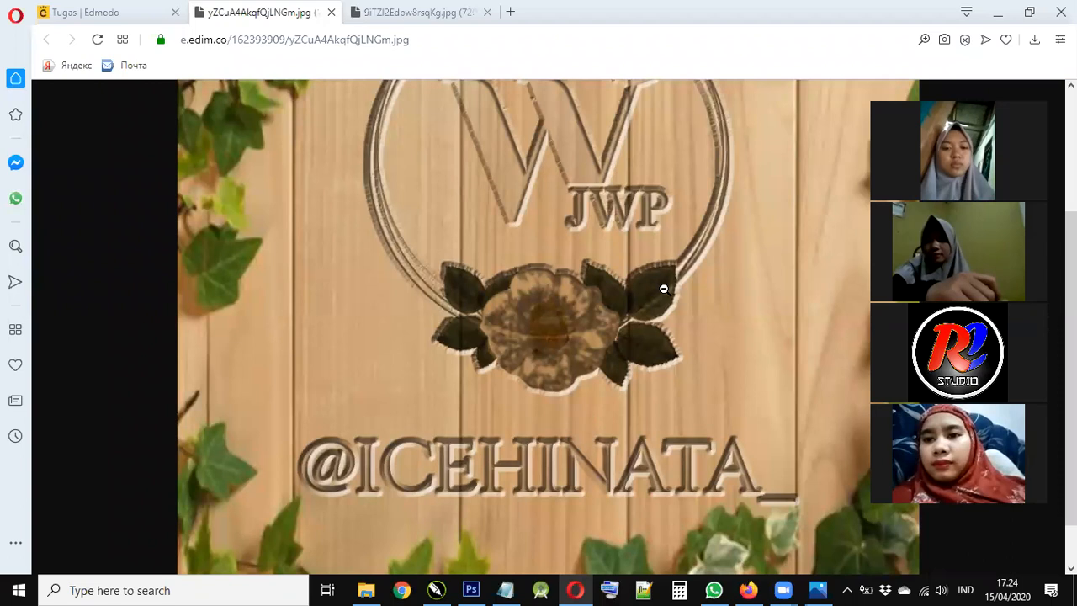
{"action": "left_click", "coordinate": [665, 481]}
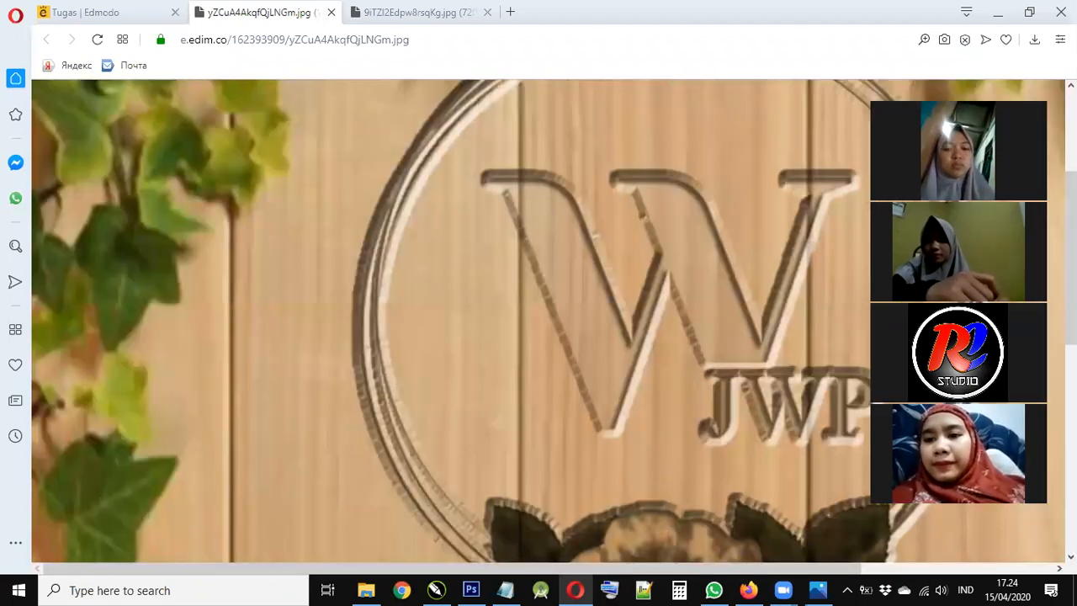
{"action": "scroll", "coordinate": [365, 402], "scroll_direction": "down", "scroll_amount": 5}
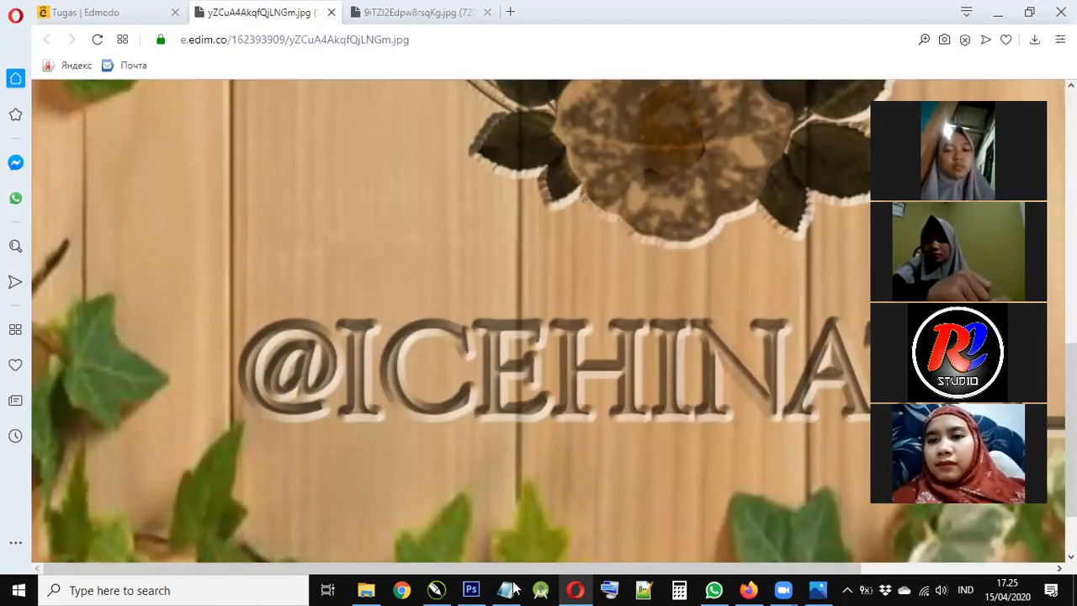
{"action": "key", "text": "alt+Tab"}
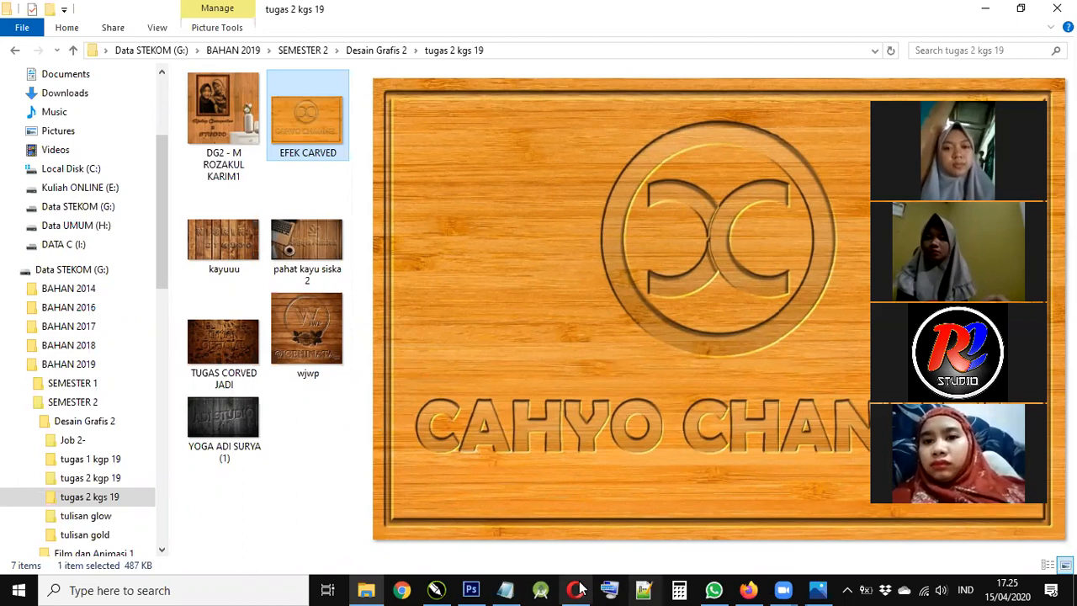
{"action": "key", "text": "alt+Tab"}
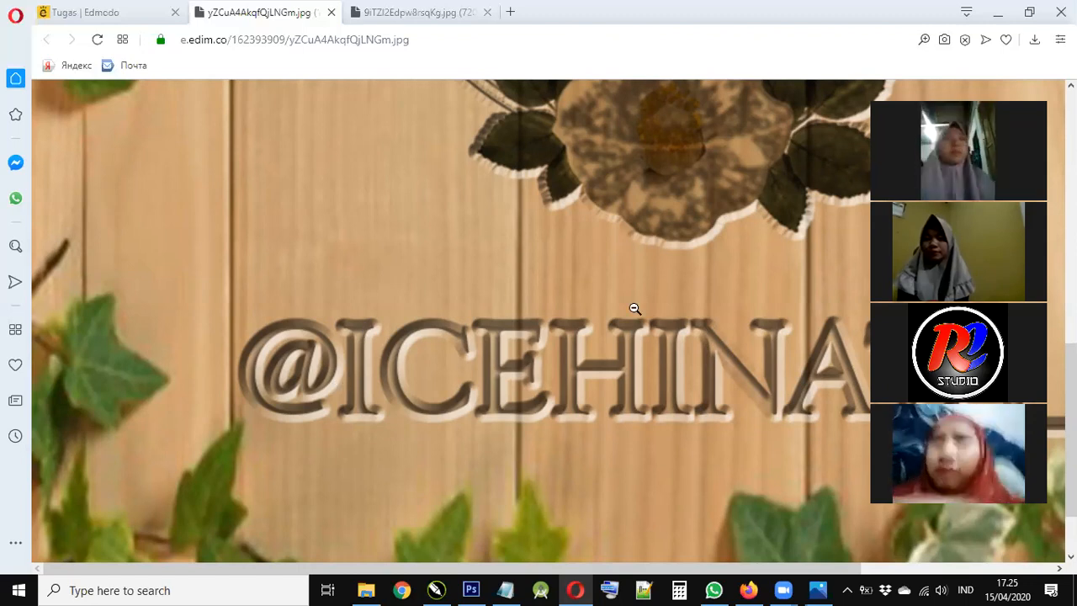
{"action": "left_click", "coordinate": [632, 222]}
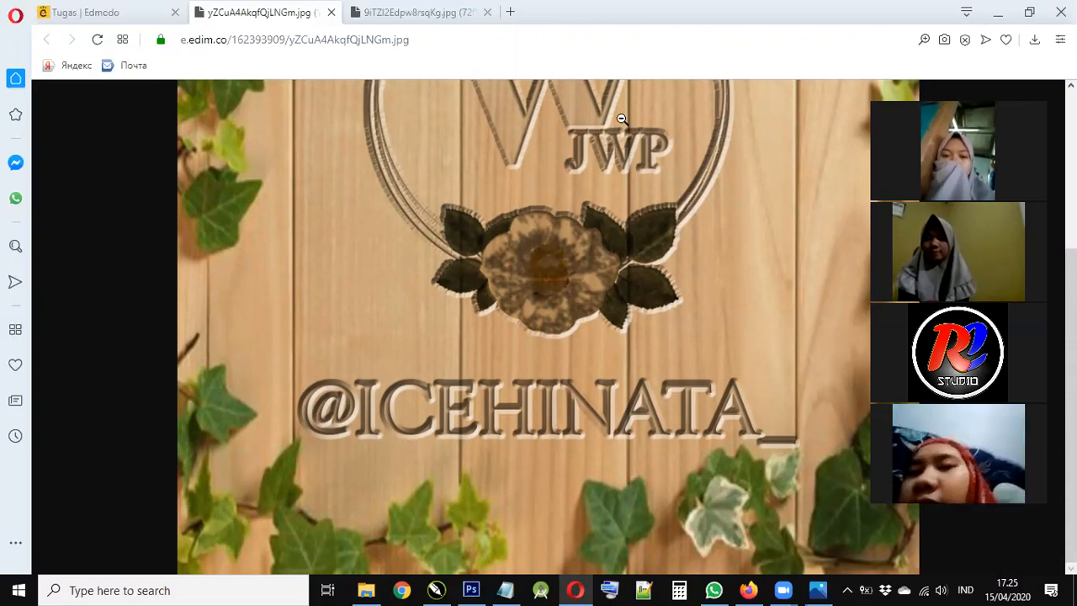
{"action": "scroll", "coordinate": [638, 265], "scroll_direction": "up", "scroll_amount": 3}
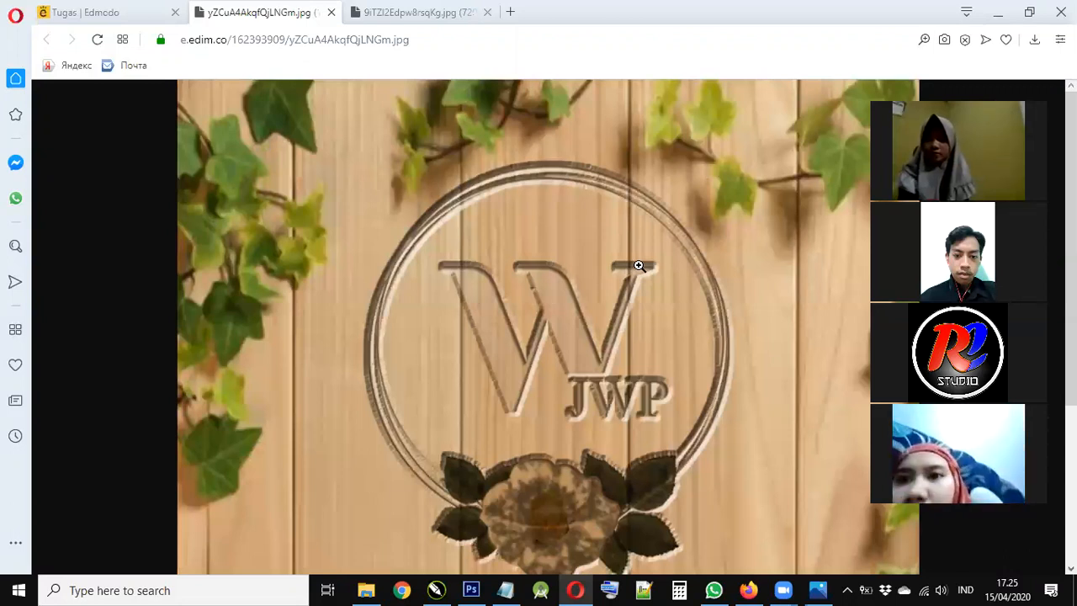
{"action": "key", "text": "ctrl+Tab"}
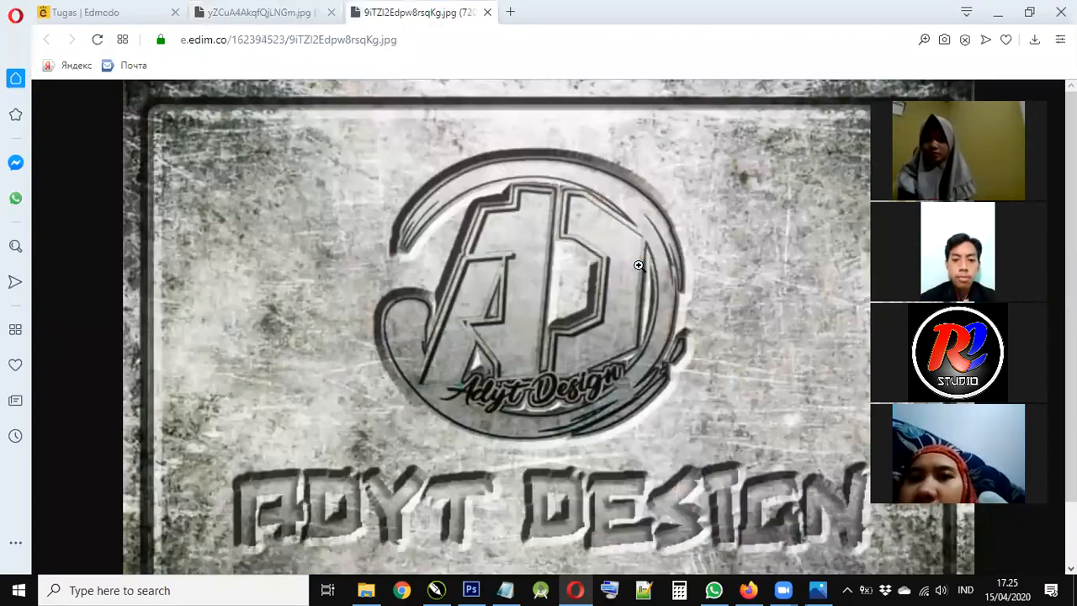
{"action": "key", "text": "ctrl+shift+Tab"}
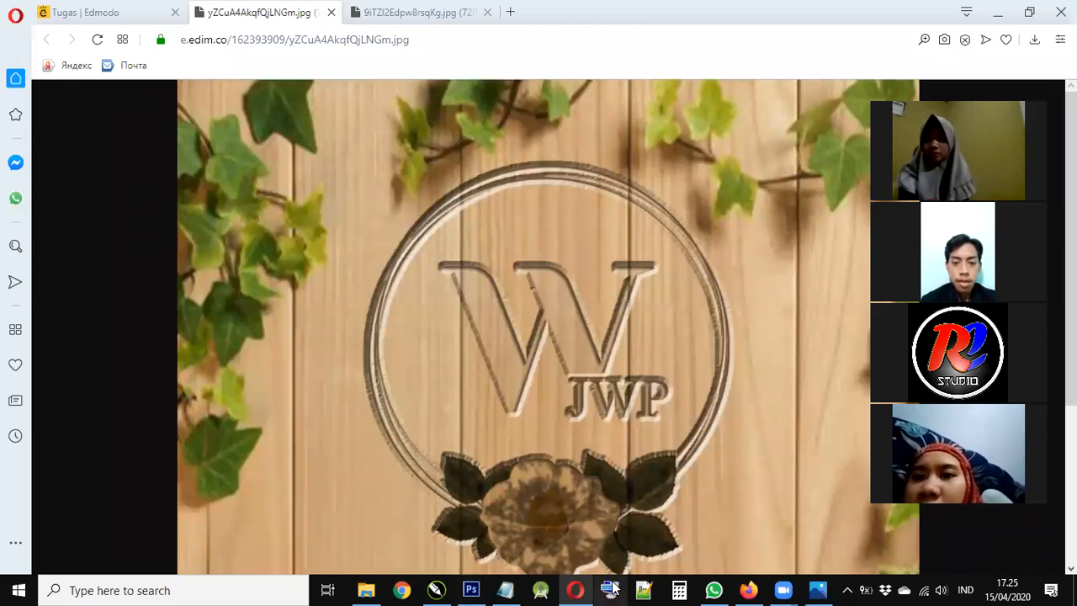
{"action": "mouse_move", "coordinate": [576, 589]}
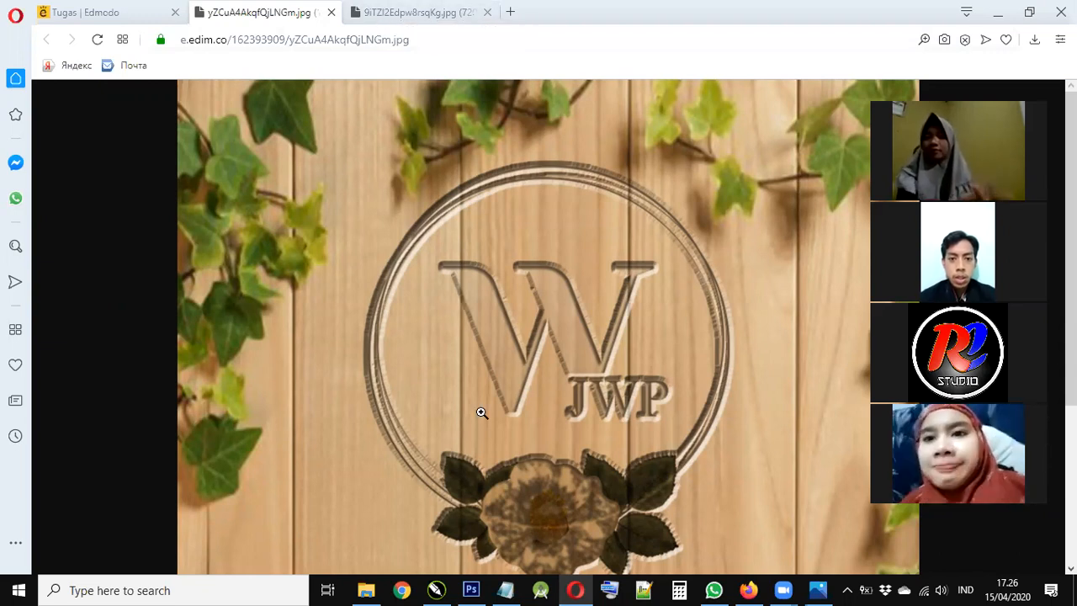
{"action": "key", "text": "alt+Tab"}
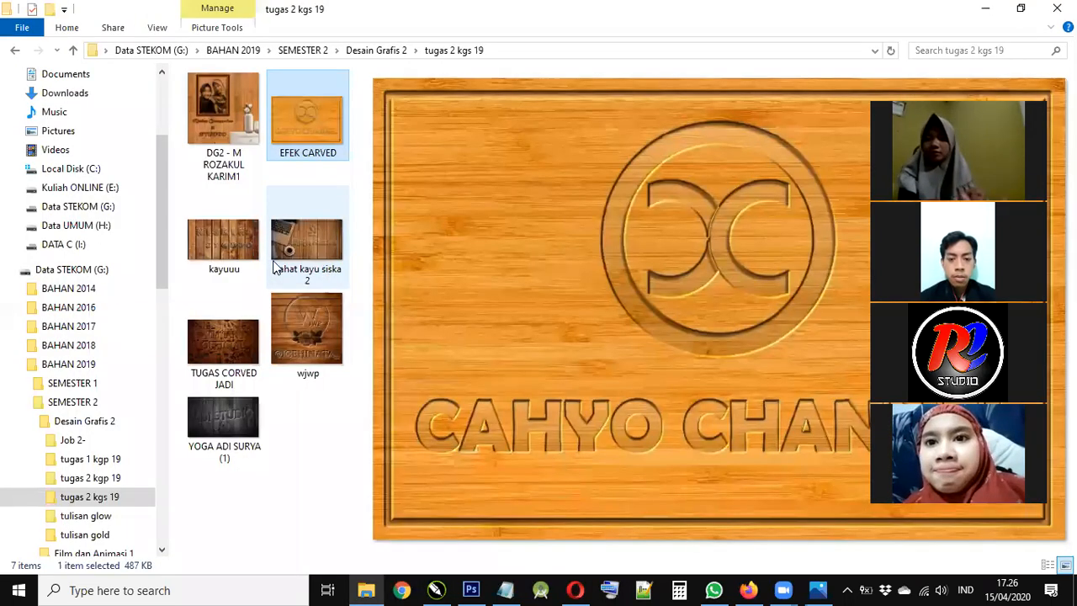
- Preview kayuuu, EFEK CARVED, TUGAS CORVED JADI, pahat kayu and the folder's other images
{"action": "left_click", "coordinate": [224, 244]}
{"action": "left_click", "coordinate": [278, 124]}
{"action": "left_click", "coordinate": [232, 399]}
{"action": "left_click", "coordinate": [229, 331]}
{"action": "left_click", "coordinate": [307, 284]}
{"action": "left_click", "coordinate": [232, 253]}
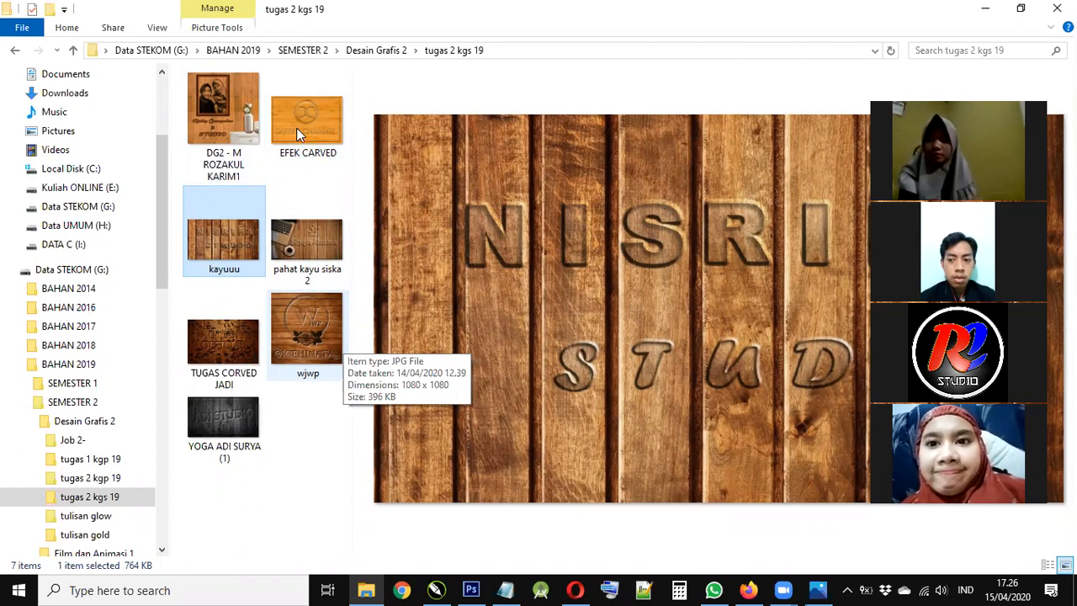
- Minimize File Explorer and Opera and bring up the SHONA ART gold text document
{"action": "left_click", "coordinate": [986, 10]}
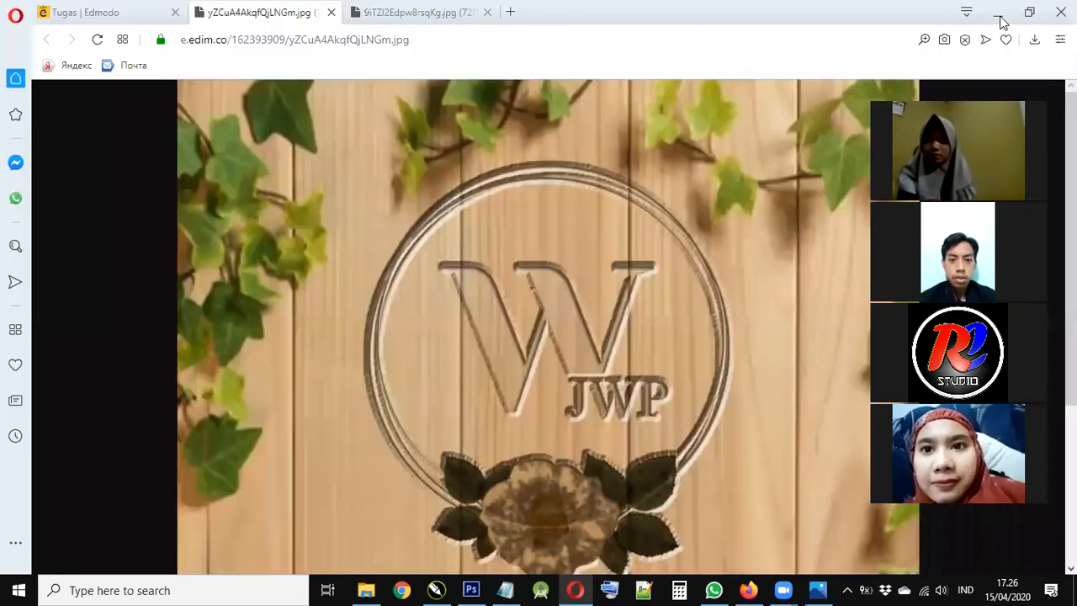
{"action": "left_click", "coordinate": [999, 15]}
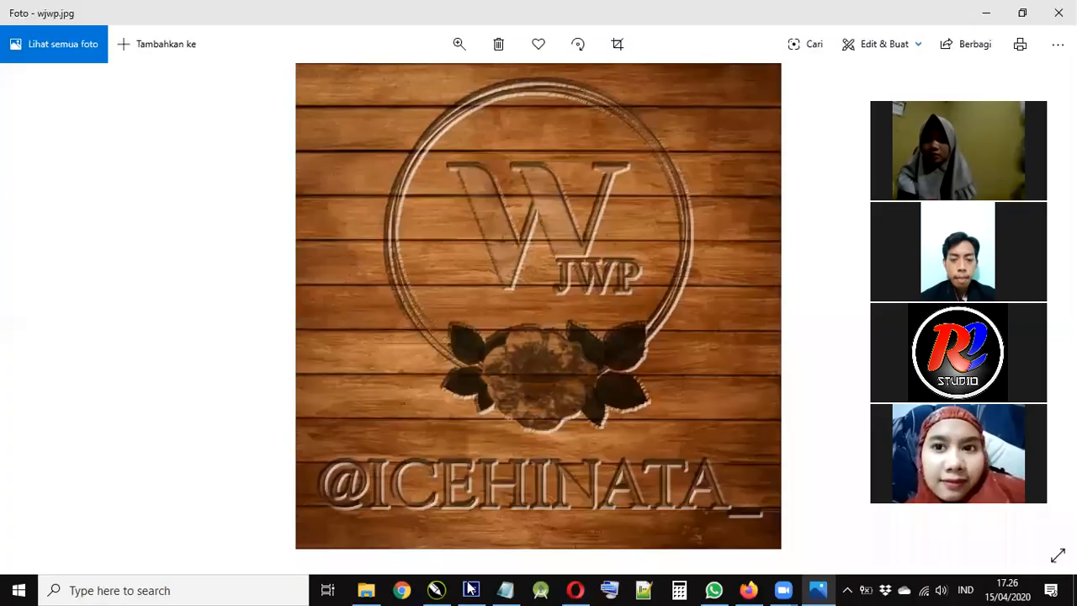
{"action": "left_click", "coordinate": [471, 589]}
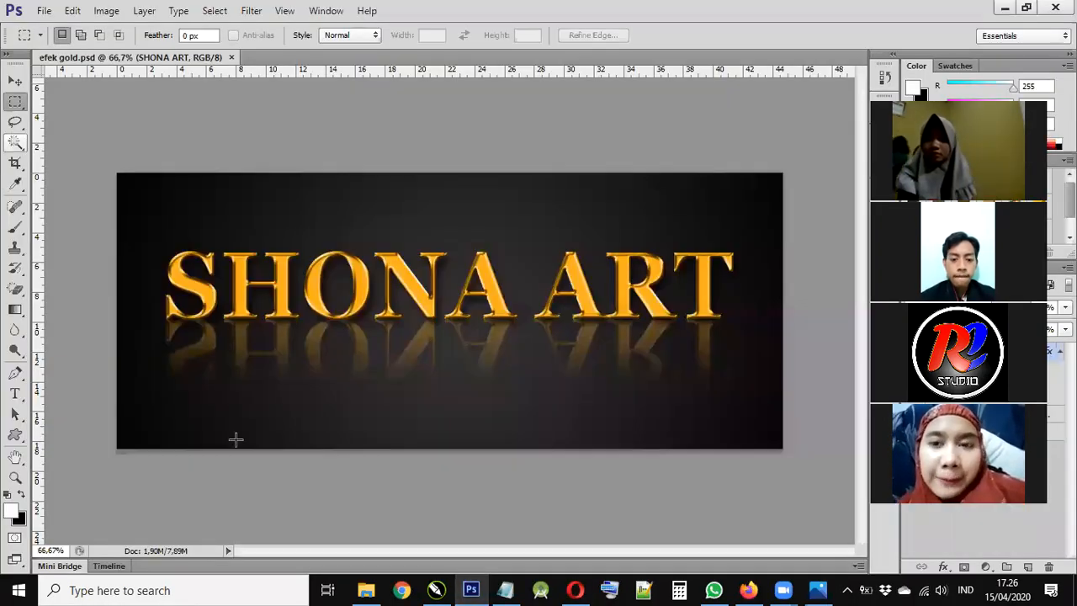
- Zoom to 100% and 200% and pan around the finished gold SHONA ART example
{"action": "key", "text": "ctrl+plus"}
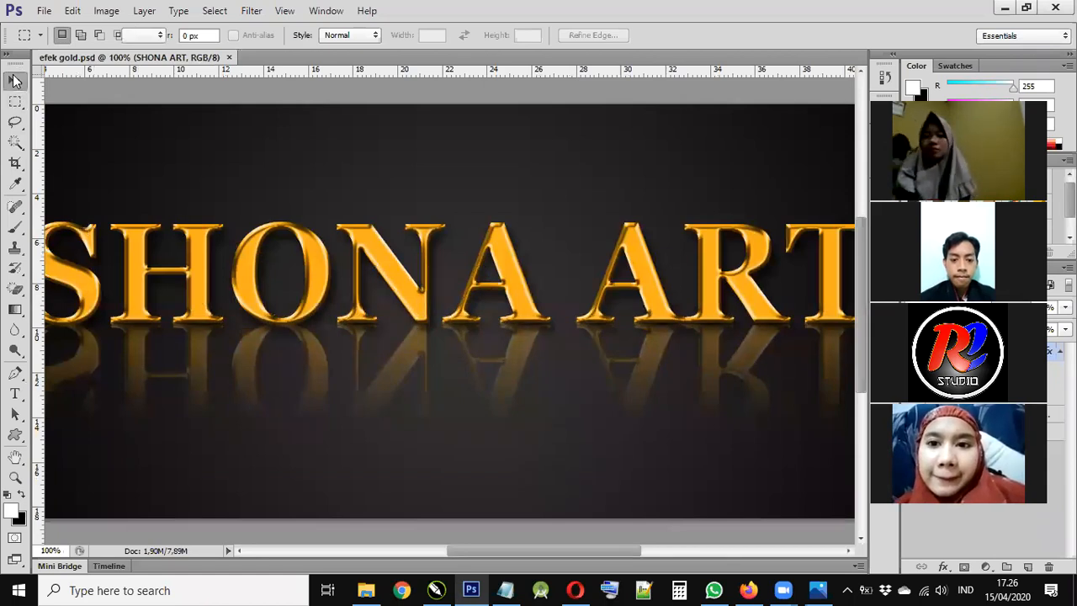
{"action": "left_click", "coordinate": [14, 80]}
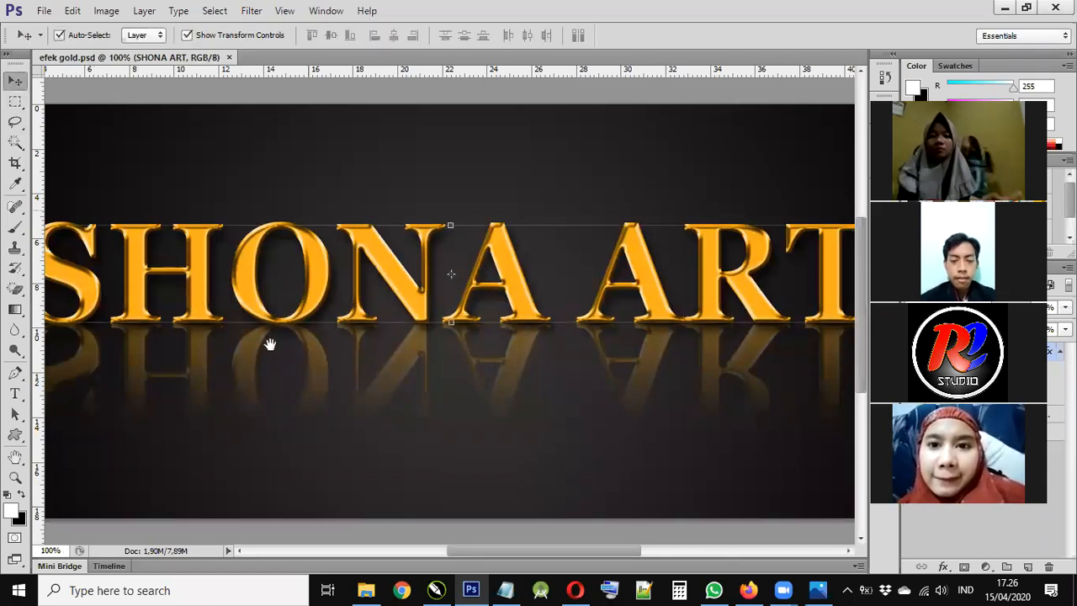
{"action": "left_click_drag", "start_coordinate": [476, 373], "coordinate": [478, 374]}
{"action": "key", "text": "ctrl+plus"}
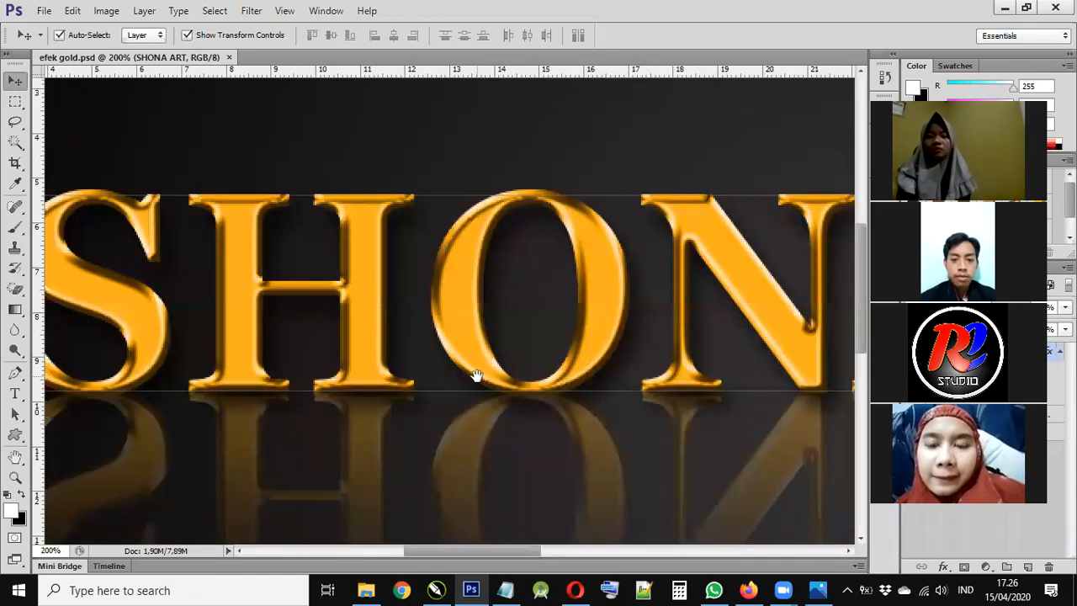
{"action": "scroll", "coordinate": [508, 424], "scroll_direction": "left", "scroll_amount": 2}
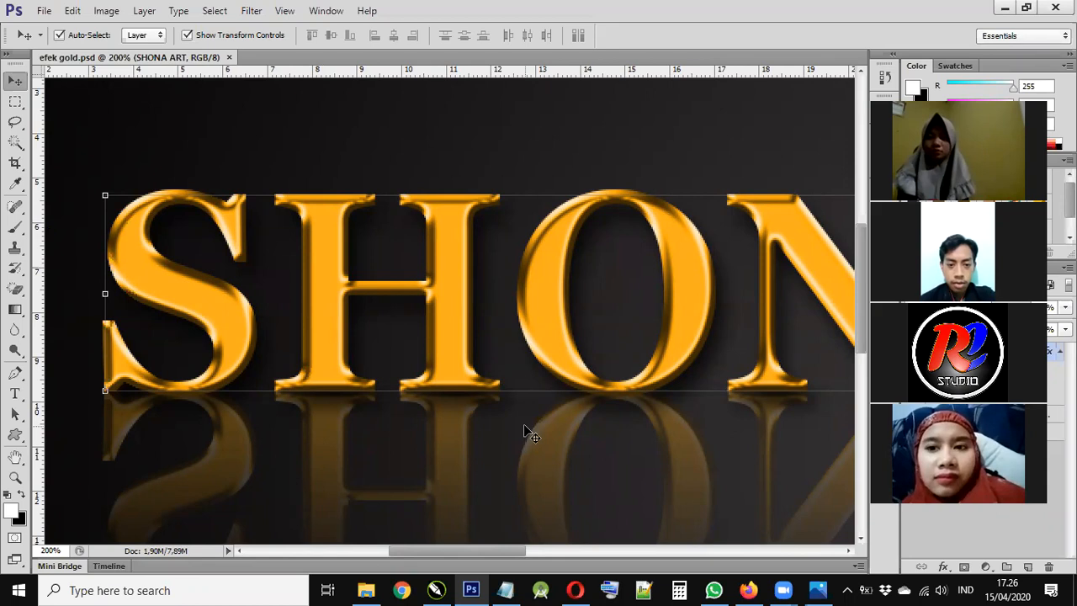
{"action": "key", "text": "ctrl+minus"}
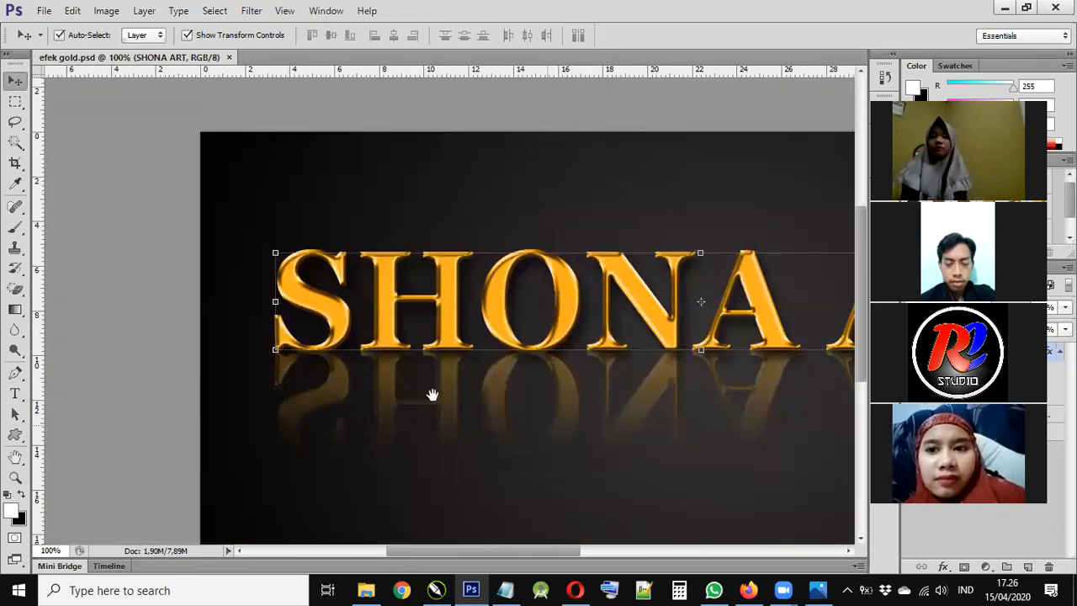
{"action": "left_click_drag", "start_coordinate": [546, 424], "coordinate": [430, 395]}
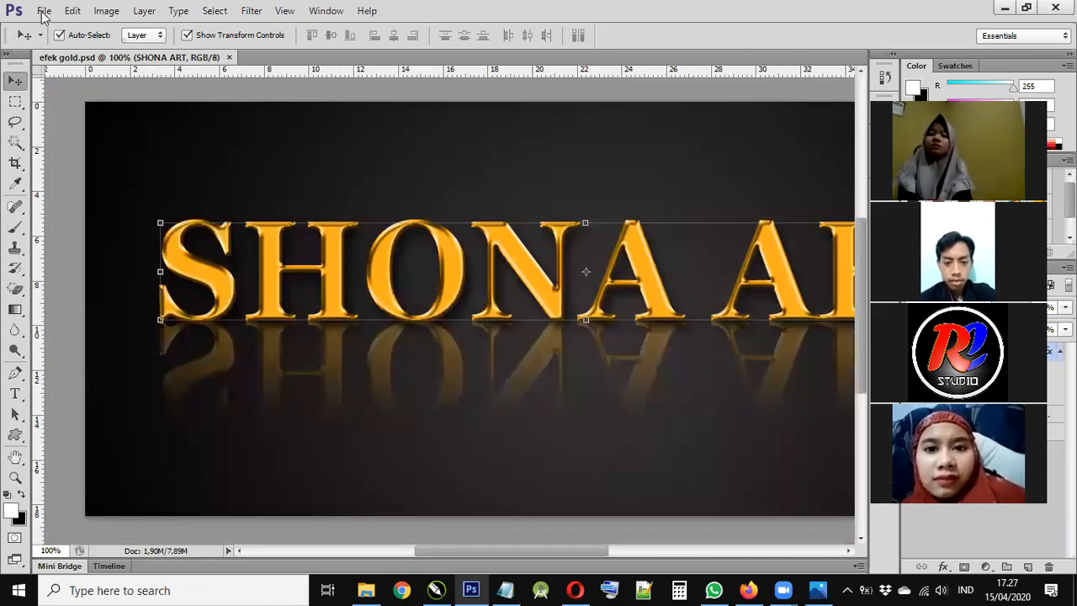
{"action": "left_click", "coordinate": [43, 12]}
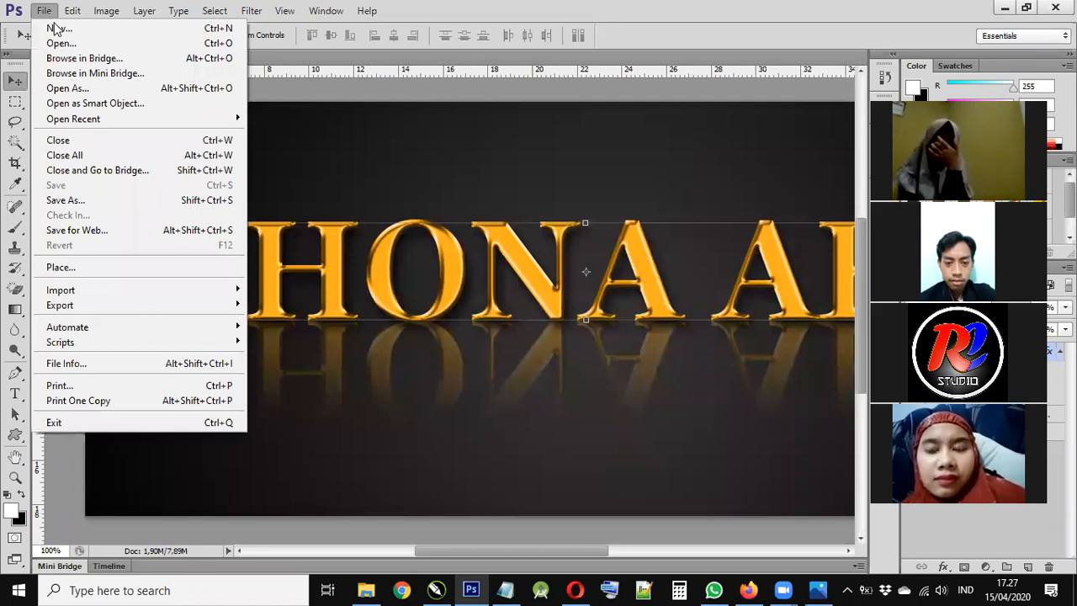
- Create a new white 1000 × 768 px document and float and enlarge its window
{"action": "key", "text": "ctrl+n"}
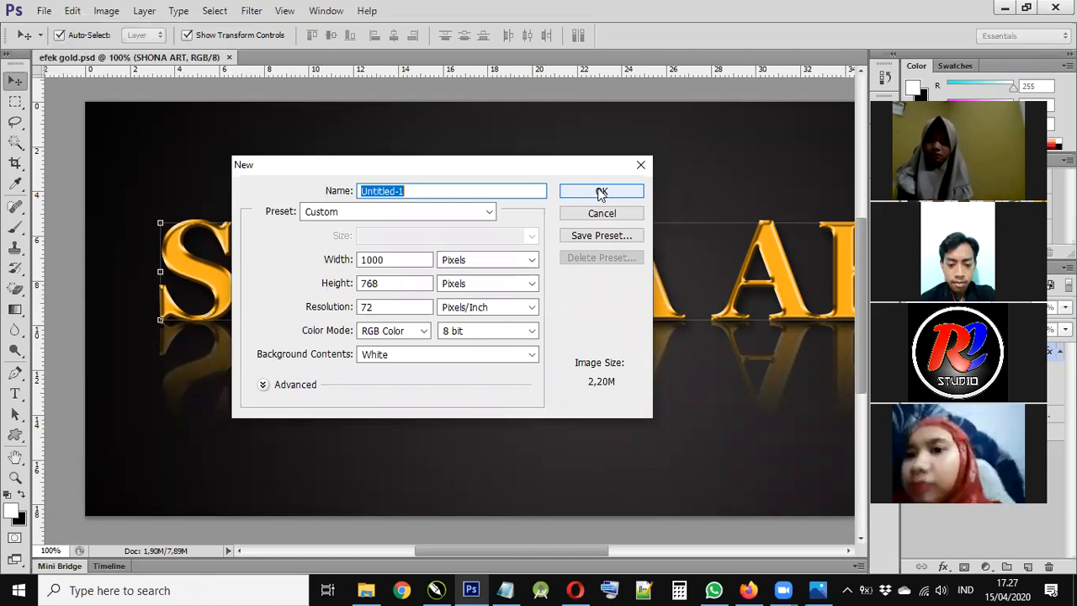
{"action": "left_click", "coordinate": [601, 193]}
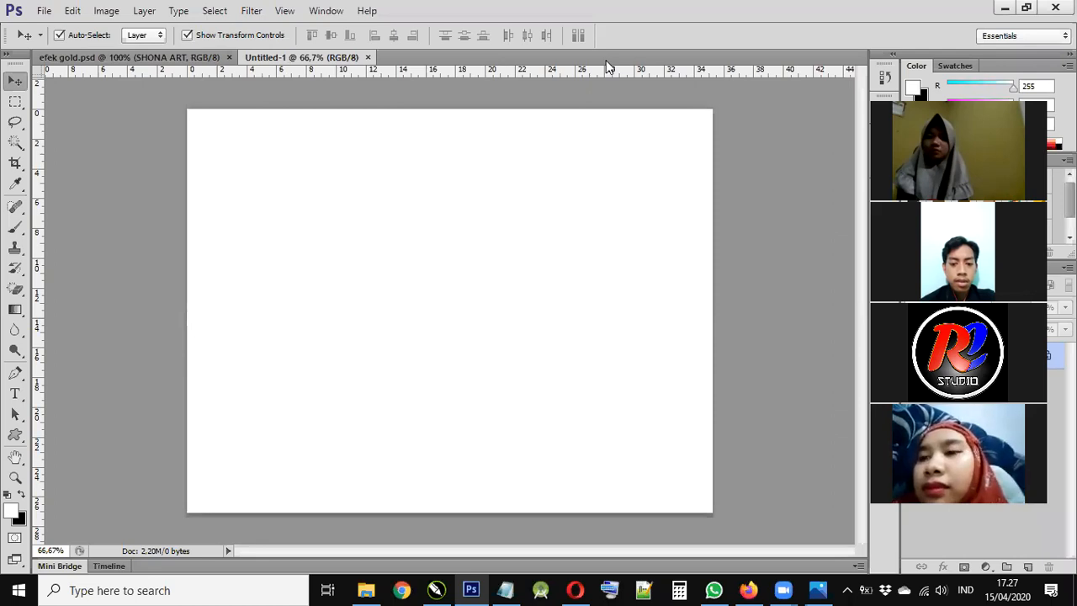
{"action": "left_click_drag", "start_coordinate": [469, 56], "coordinate": [460, 85]}
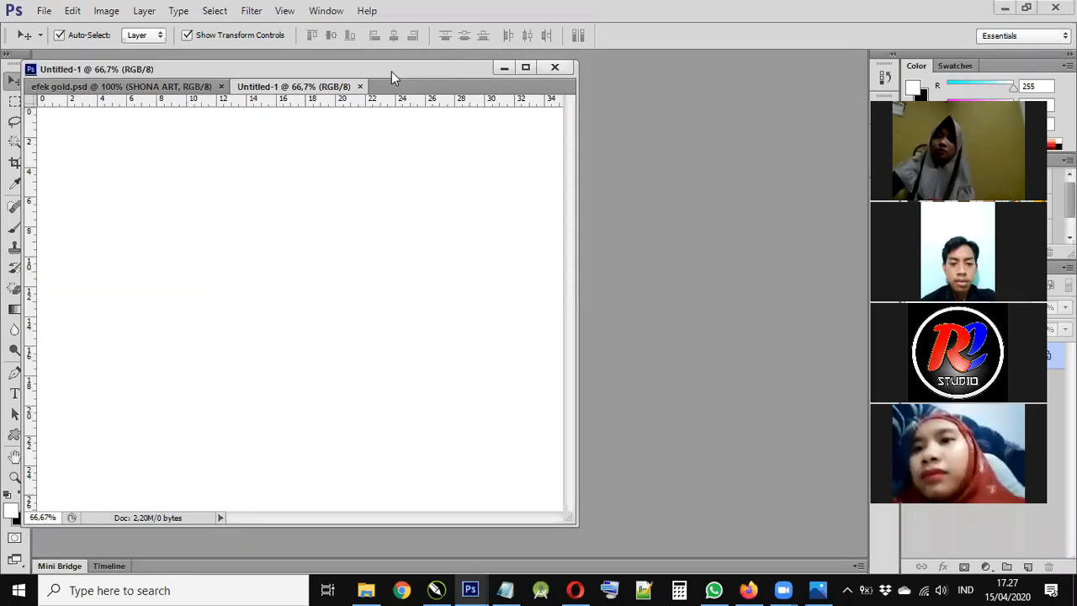
{"action": "left_click_drag", "start_coordinate": [391, 72], "coordinate": [488, 79]}
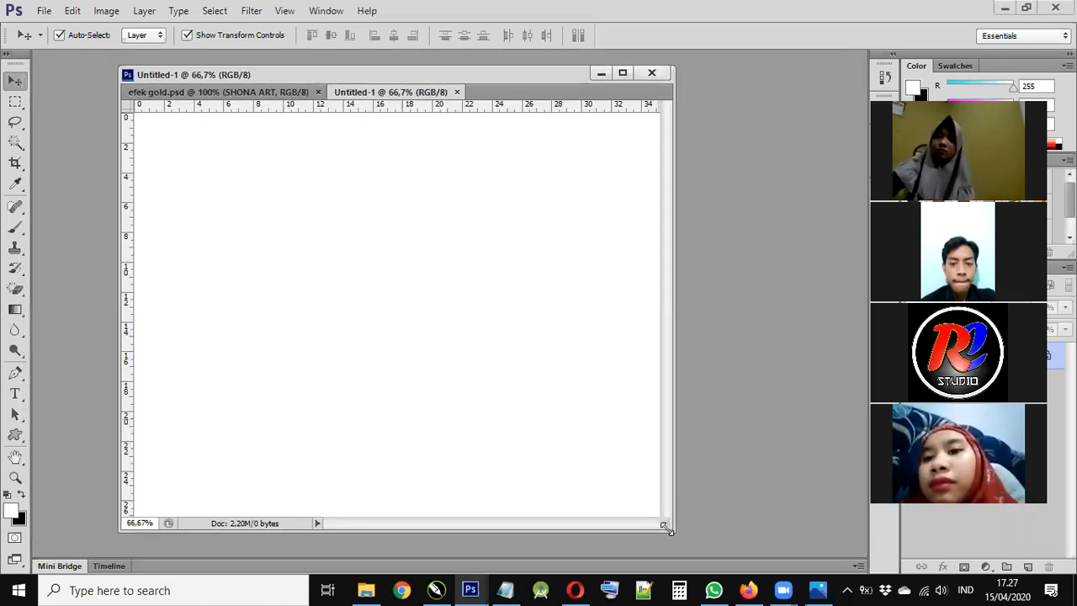
{"action": "left_click_drag", "start_coordinate": [672, 531], "coordinate": [721, 548]}
{"action": "left_click_drag", "start_coordinate": [729, 549], "coordinate": [731, 551]}
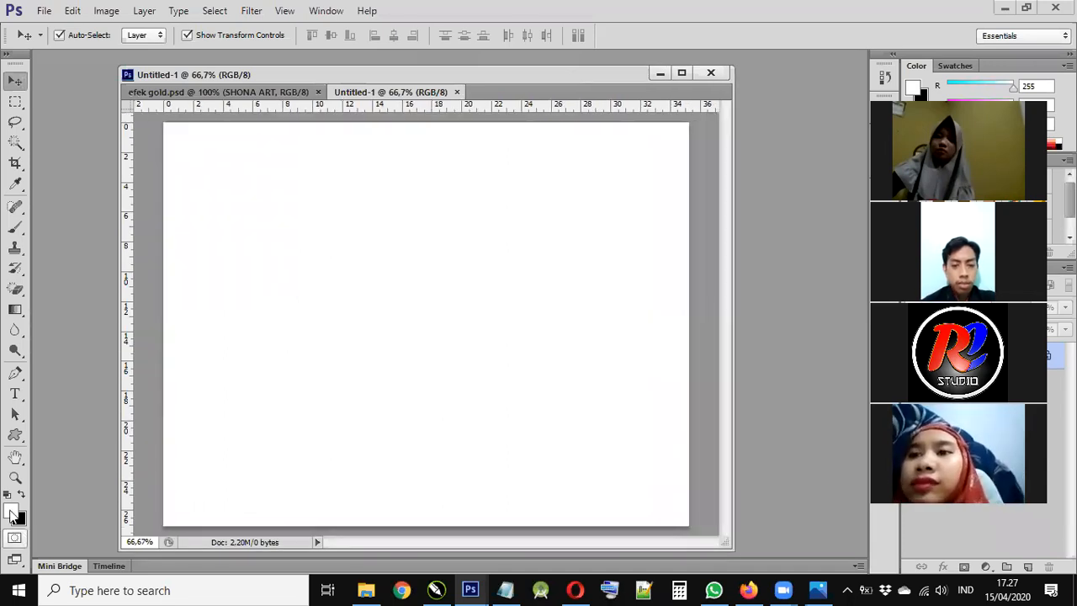
- Pick a dark grey 504d4d foreground colour in the Color Picker
{"action": "left_click", "coordinate": [20, 495]}
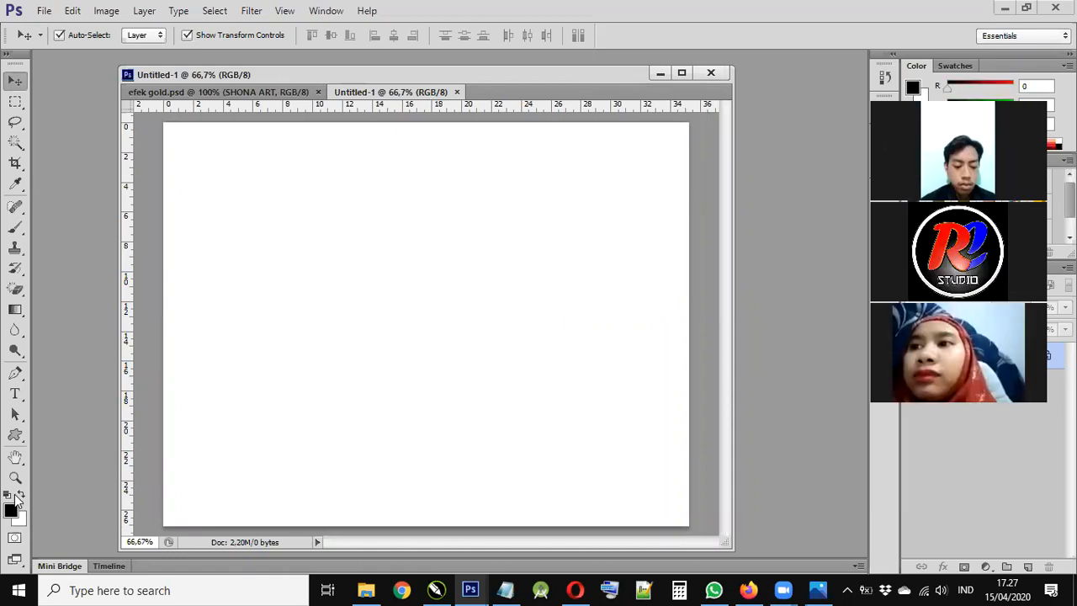
{"action": "left_click", "coordinate": [21, 496]}
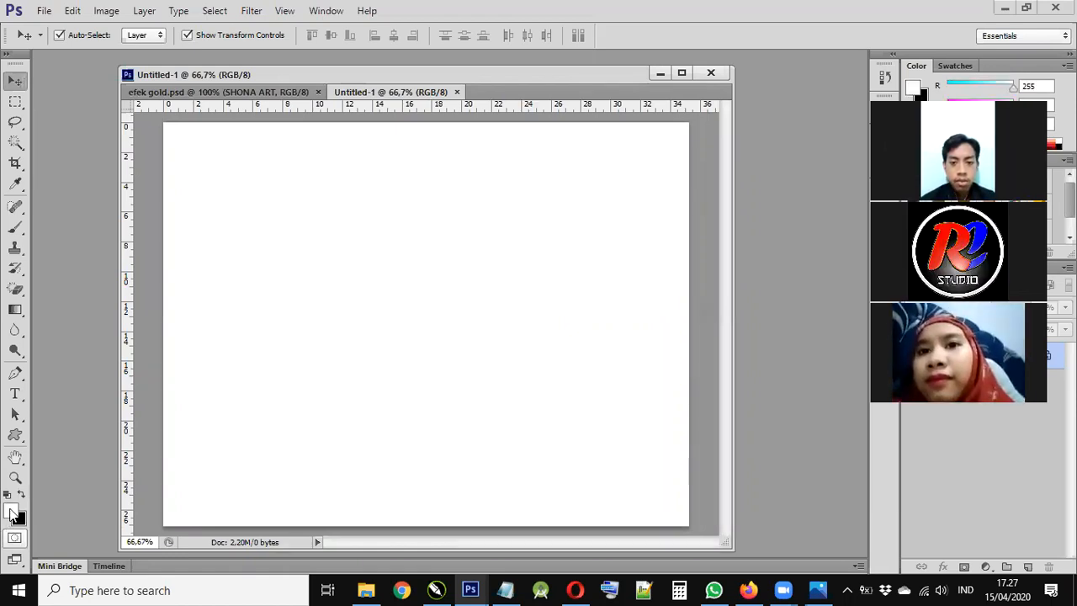
{"action": "left_click", "coordinate": [10, 513]}
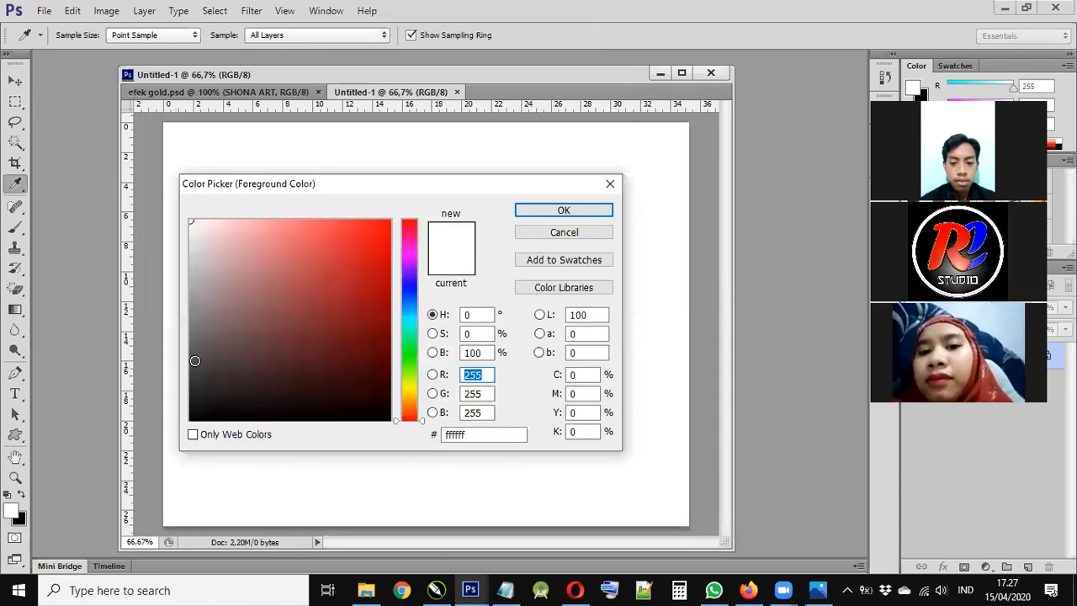
{"action": "left_click", "coordinate": [194, 359]}
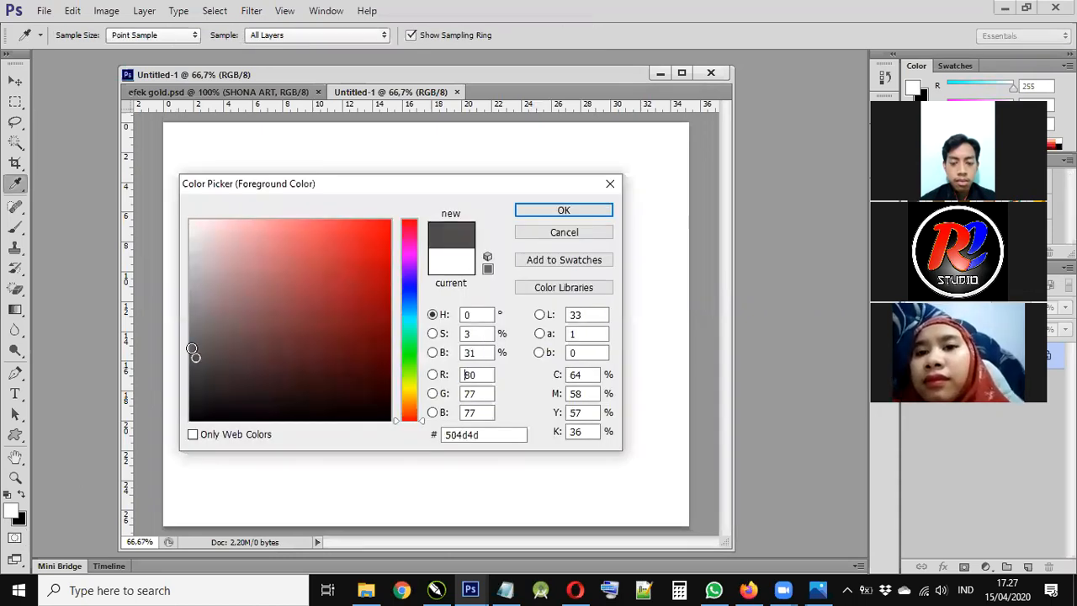
- Draw a grey-to-black radial gradient across the canvas with the Gradient tool
{"action": "left_click", "coordinate": [563, 214]}
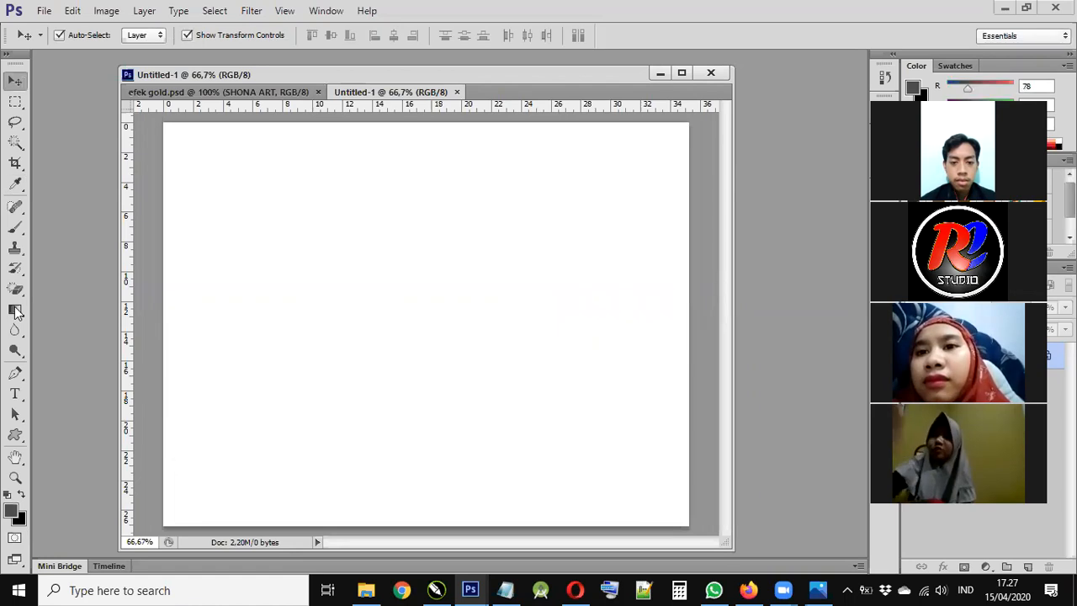
{"action": "left_click", "coordinate": [17, 312]}
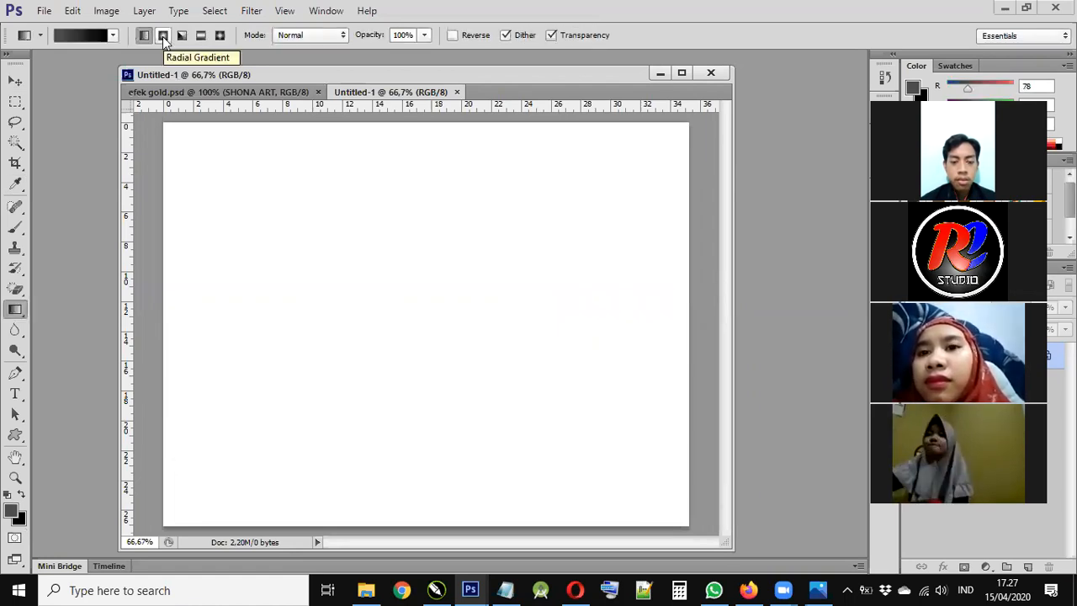
{"action": "left_click", "coordinate": [164, 38]}
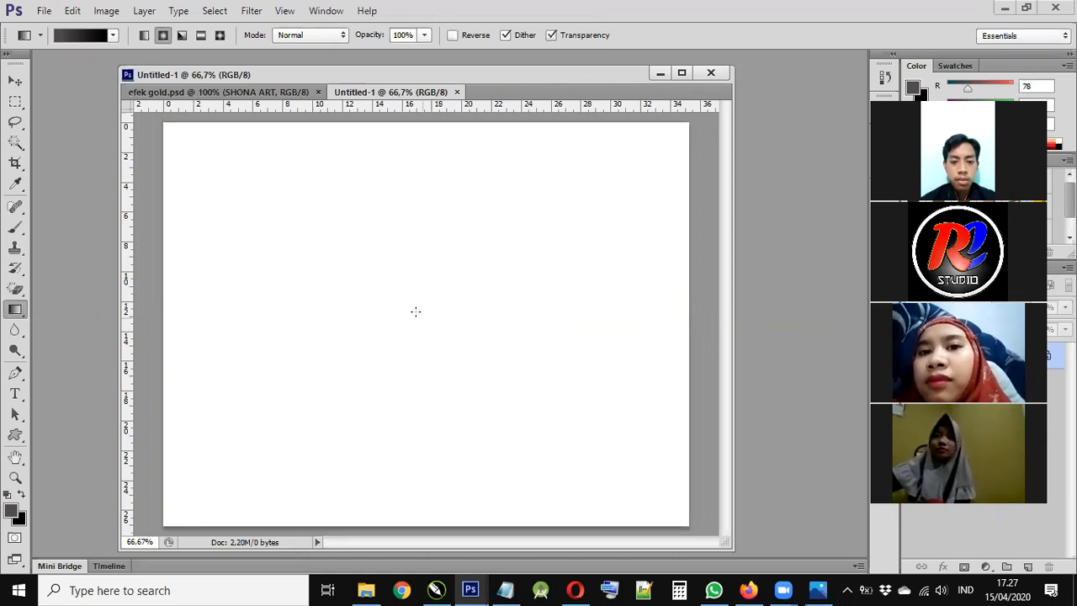
{"action": "left_click_drag", "start_coordinate": [415, 310], "coordinate": [644, 228]}
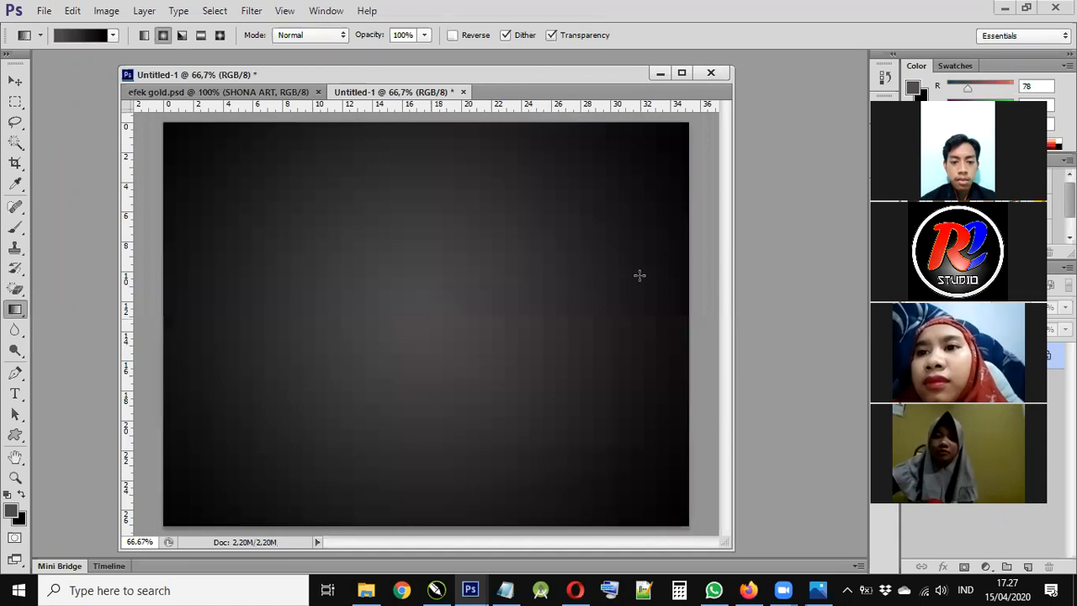
{"action": "left_click", "coordinate": [22, 496]}
{"action": "left_click_drag", "start_coordinate": [418, 318], "coordinate": [592, 281]}
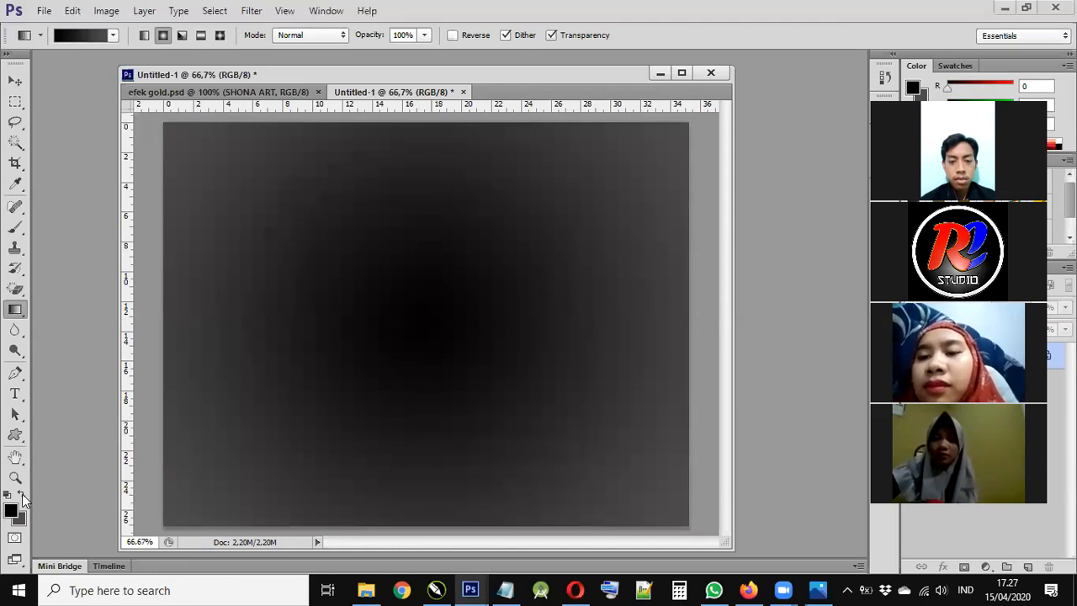
- Adjust the foreground grey and redraw the radial gradient until the centre is dark grey 3c3a3a
{"action": "left_click", "coordinate": [12, 511]}
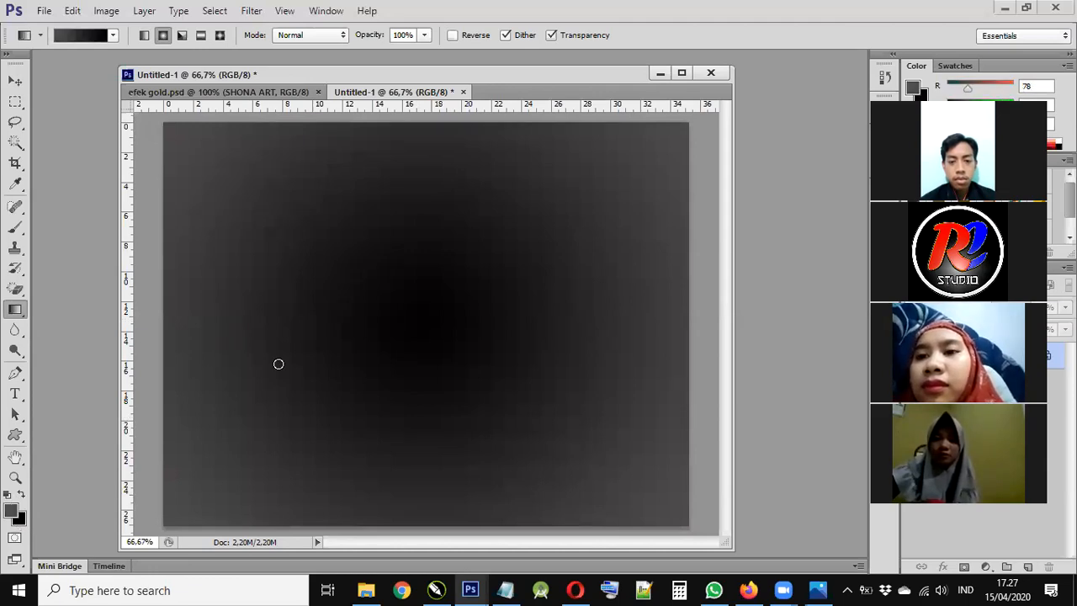
{"action": "type", "text": "93"}
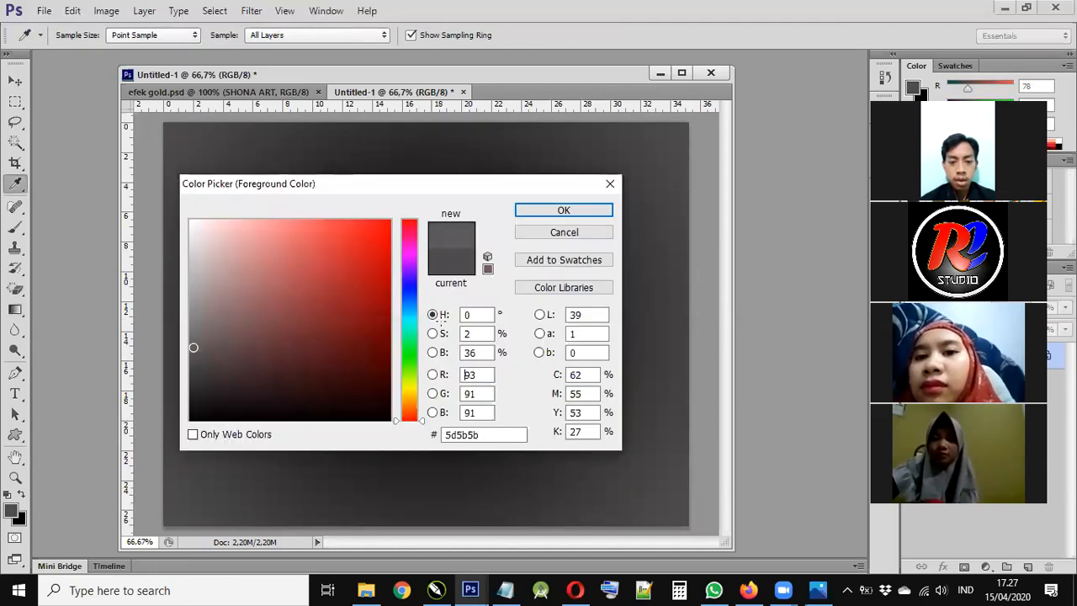
{"action": "key", "text": "Return"}
{"action": "left_click_drag", "start_coordinate": [667, 145], "coordinate": [406, 331]}
{"action": "left_click", "coordinate": [12, 511]}
{"action": "left_click", "coordinate": [194, 374]}
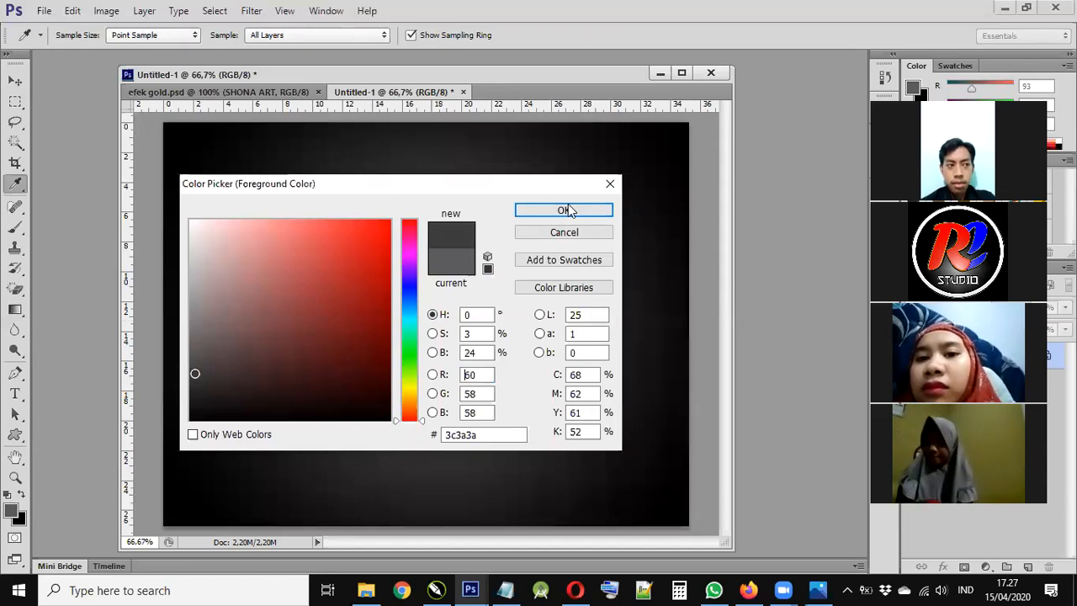
{"action": "left_click", "coordinate": [566, 210]}
{"action": "left_click_drag", "start_coordinate": [437, 322], "coordinate": [584, 211]}
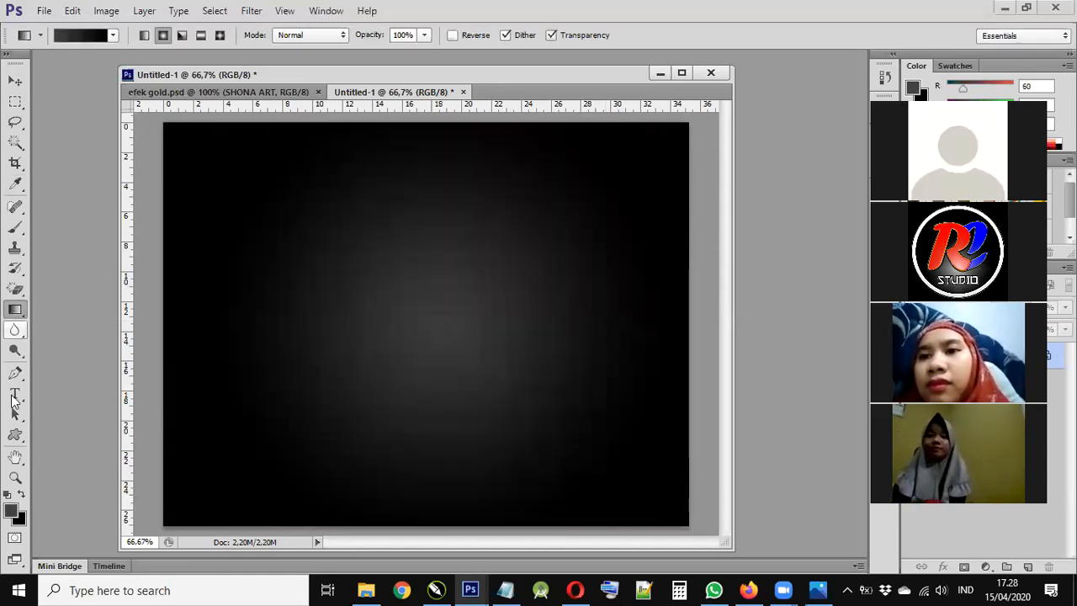
{"action": "key", "text": "t"}
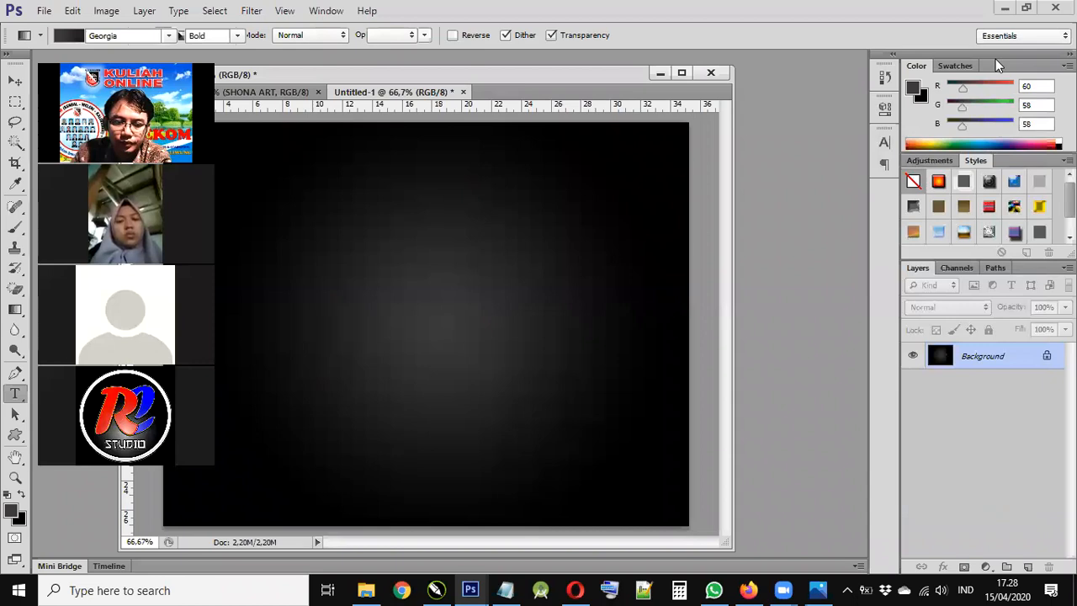
- Float the Untitled-1 window and type SHONA on the canvas
{"action": "left_click_drag", "start_coordinate": [310, 66], "coordinate": [200, 52]}
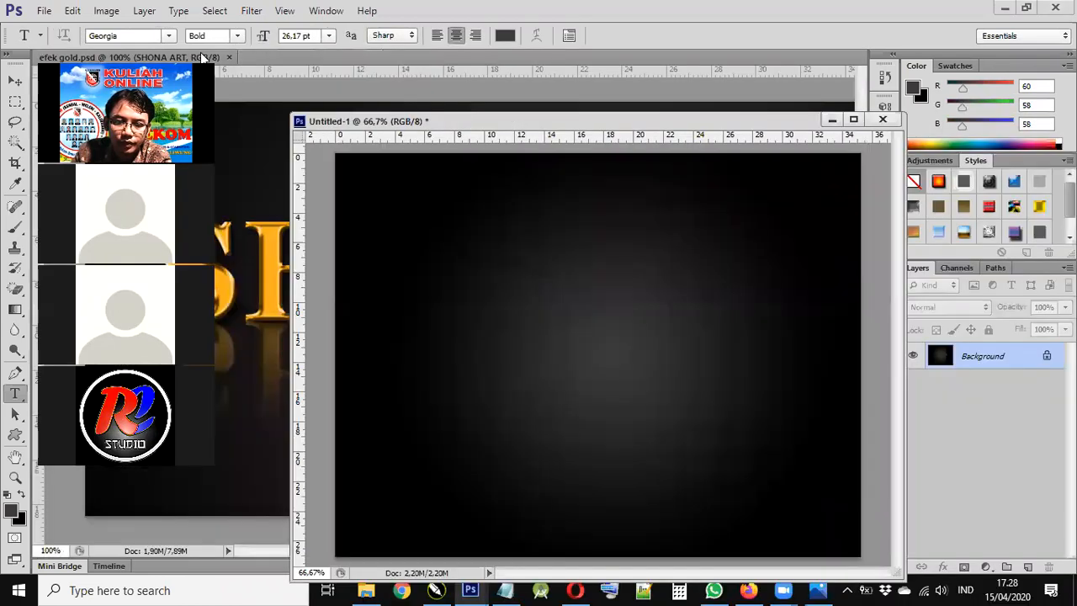
{"action": "left_click_drag", "start_coordinate": [334, 74], "coordinate": [334, 74]}
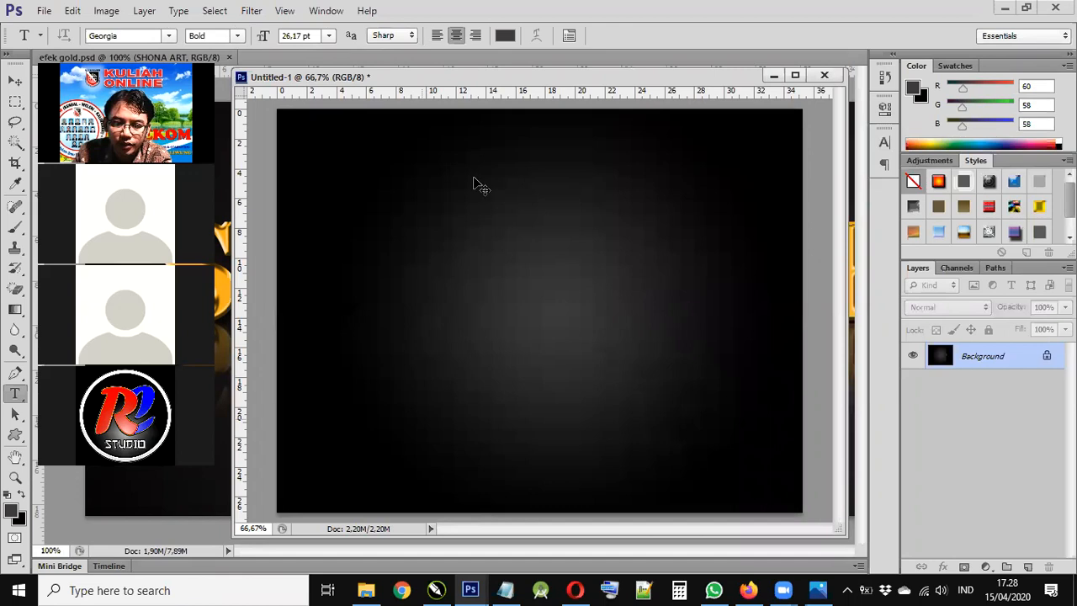
{"action": "left_click", "coordinate": [402, 301]}
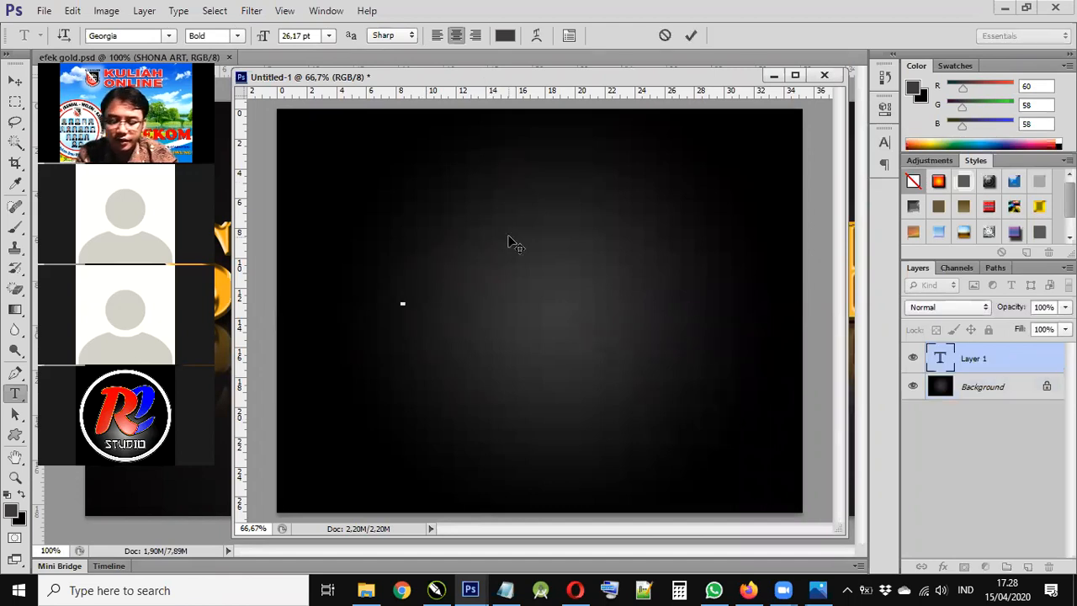
{"action": "type", "text": "SHONA"}
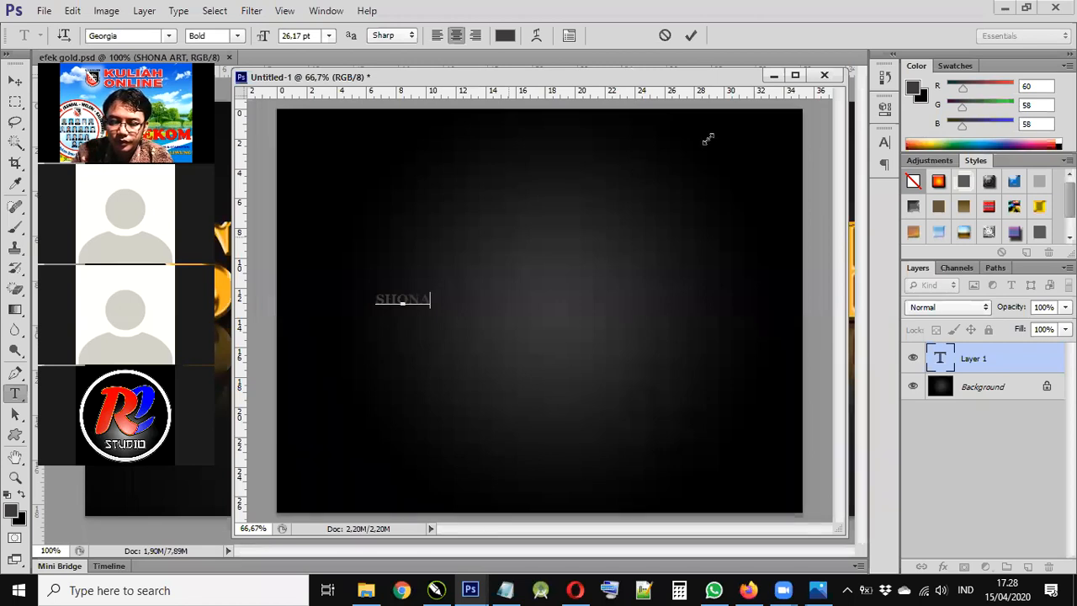
- Enlarge and reposition the SHONA text with free transform
{"action": "key", "text": "ctrl+t"}
{"action": "left_click_drag", "start_coordinate": [655, 269], "coordinate": [642, 295]}
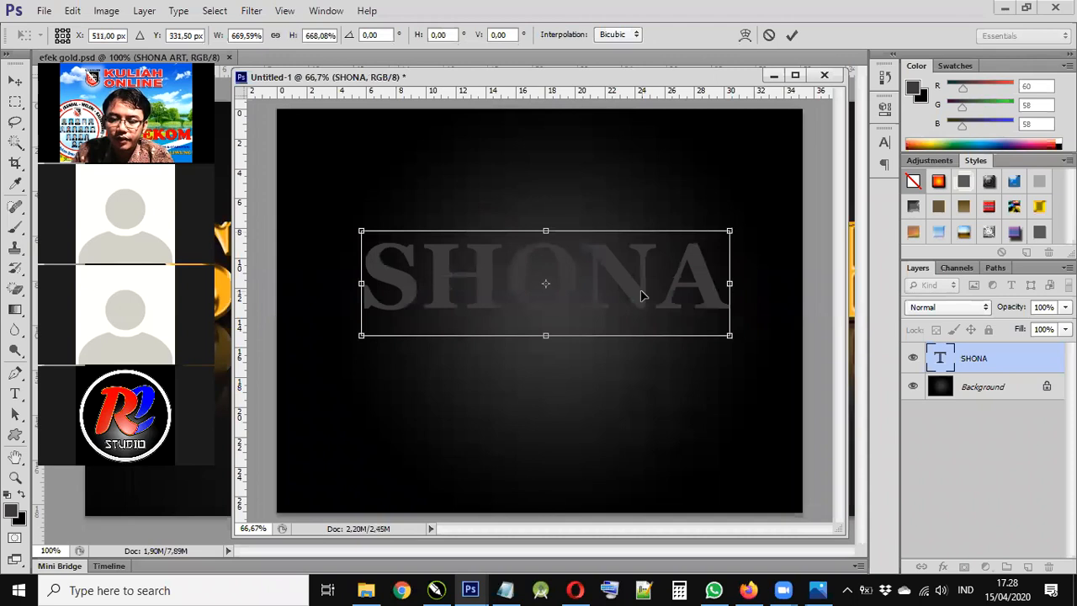
{"action": "key", "text": "Return"}
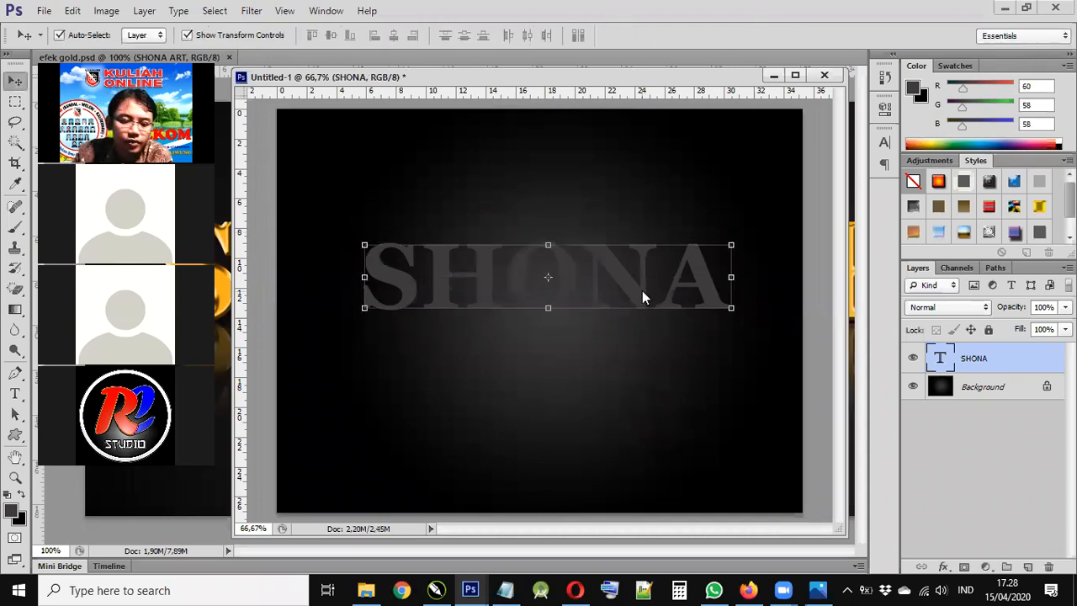
{"action": "left_click", "coordinate": [15, 399]}
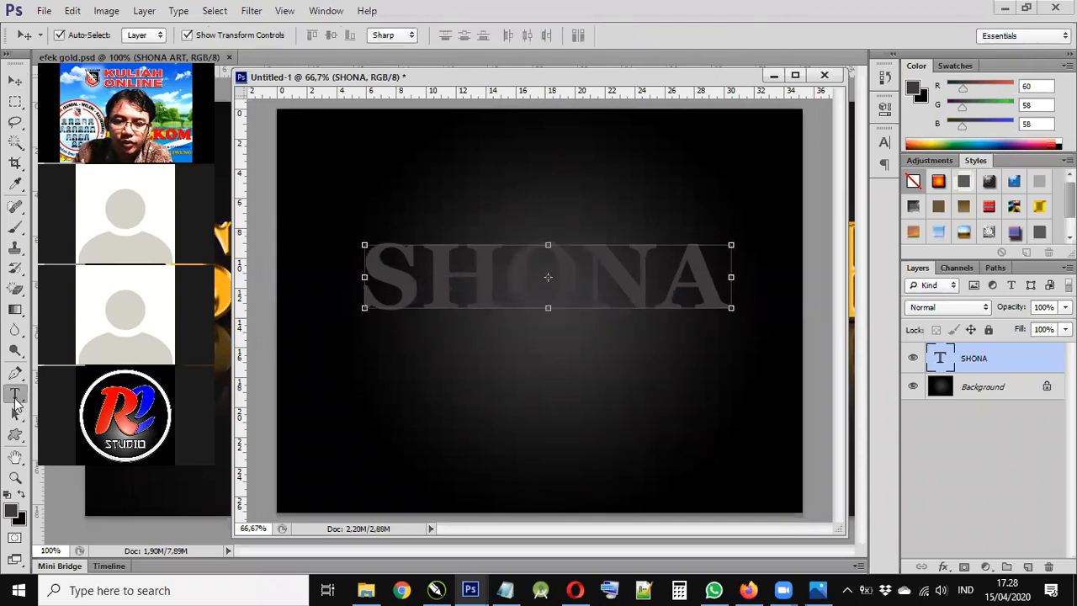
- Change the SHONA text colour to golden orange fbb91c
{"action": "left_click", "coordinate": [504, 35]}
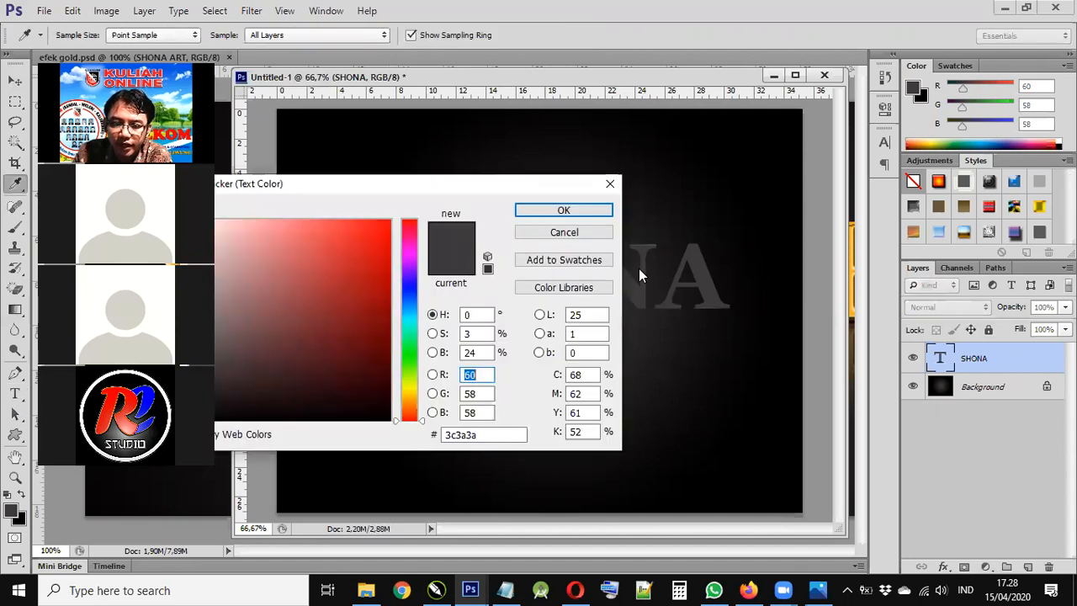
{"action": "left_click", "coordinate": [588, 394]}
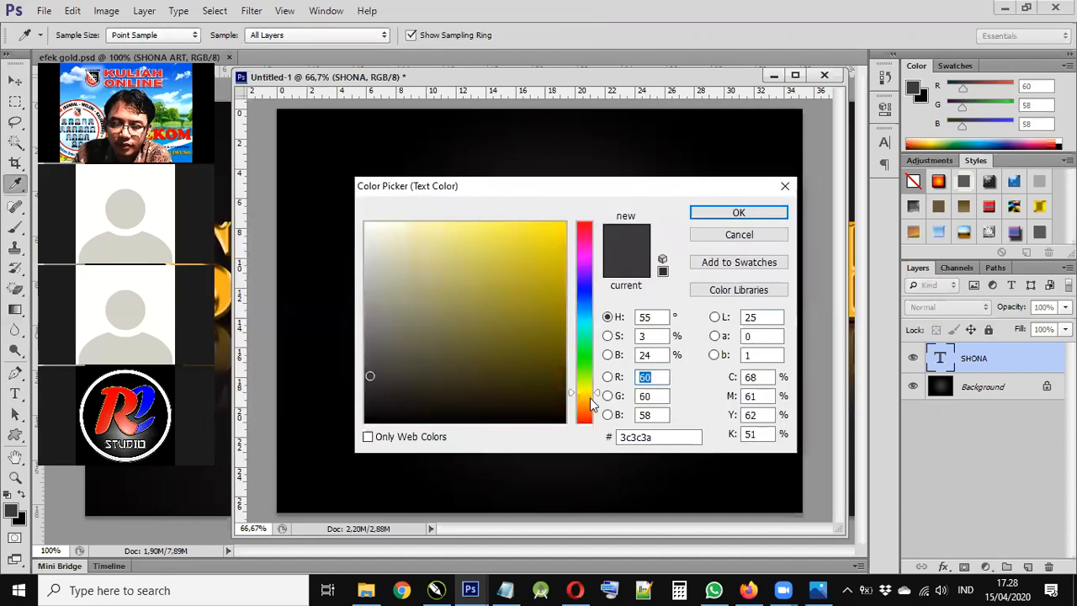
{"action": "left_click_drag", "start_coordinate": [591, 407], "coordinate": [590, 401]}
{"action": "left_click", "coordinate": [540, 229]}
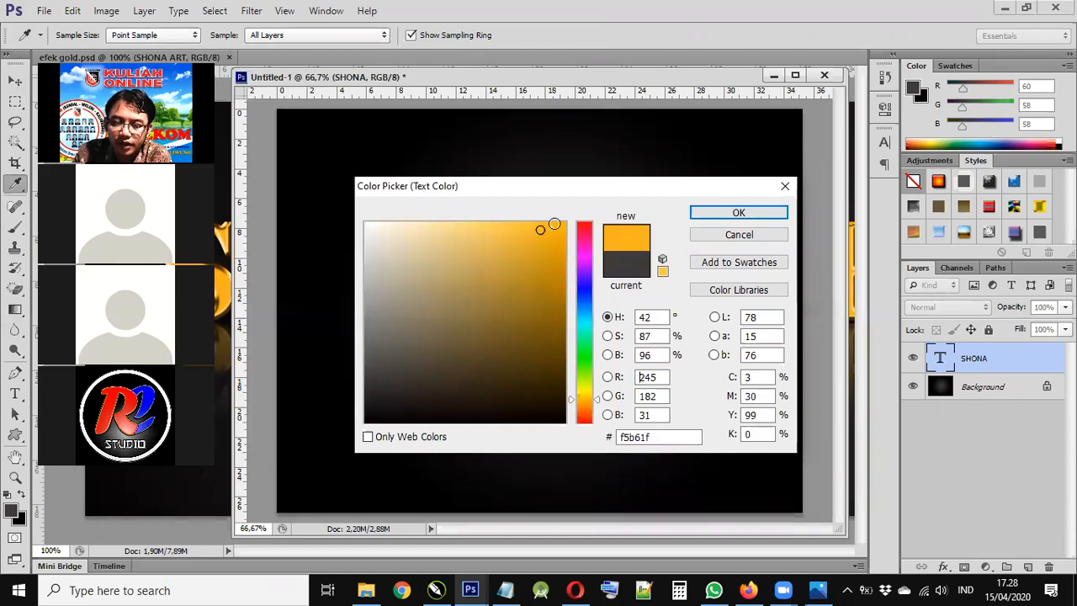
{"action": "left_click", "coordinate": [544, 226]}
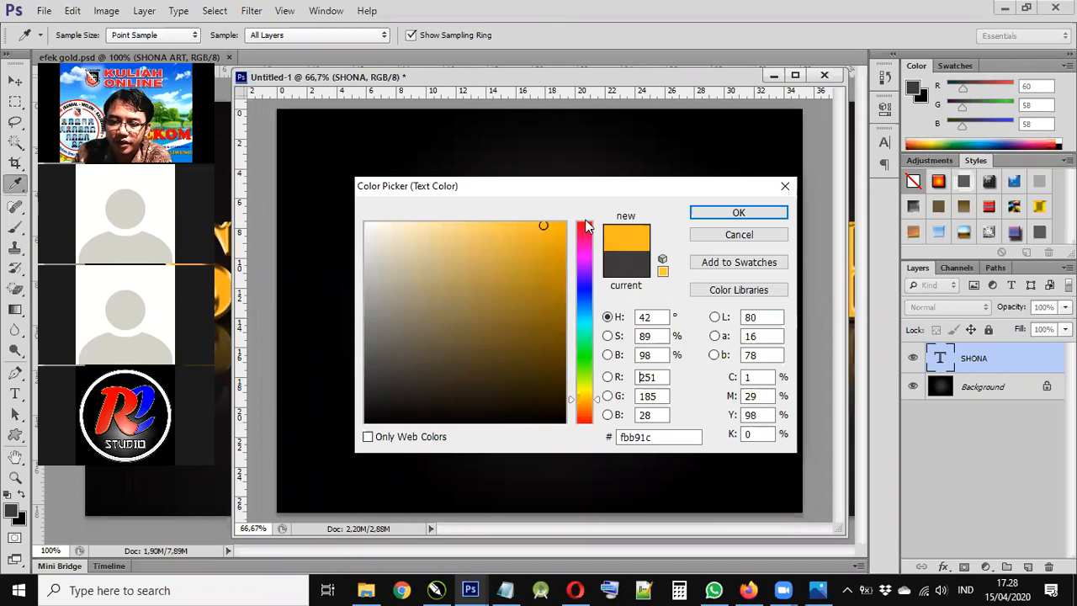
{"action": "left_click", "coordinate": [717, 217]}
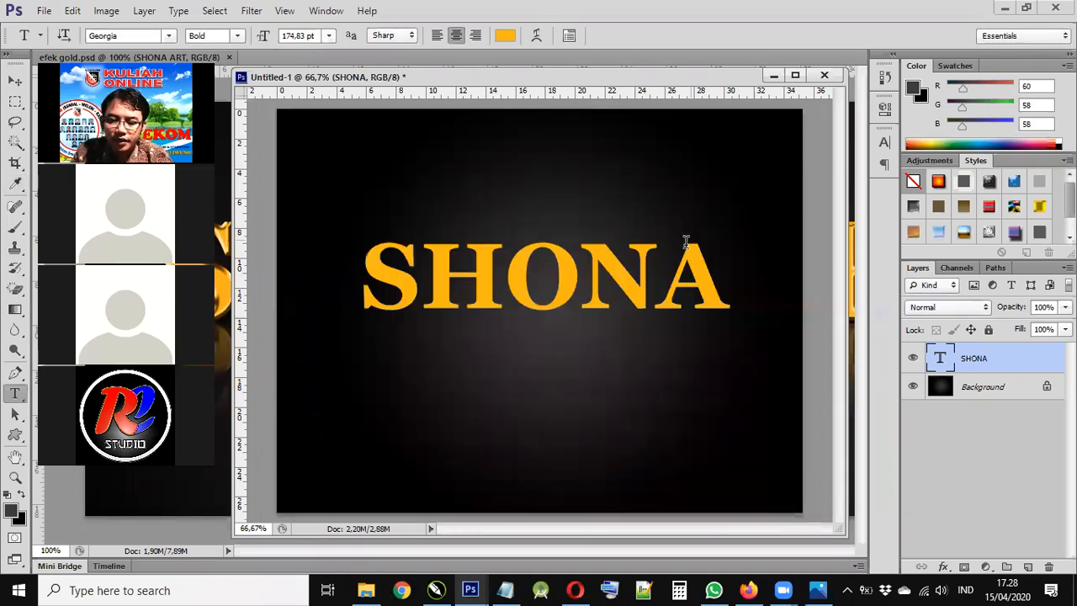
- Enlarge the SHONA text slightly with free transform and zoom to 200%
{"action": "key", "text": "v"}
{"action": "key", "text": "ctrl+t"}
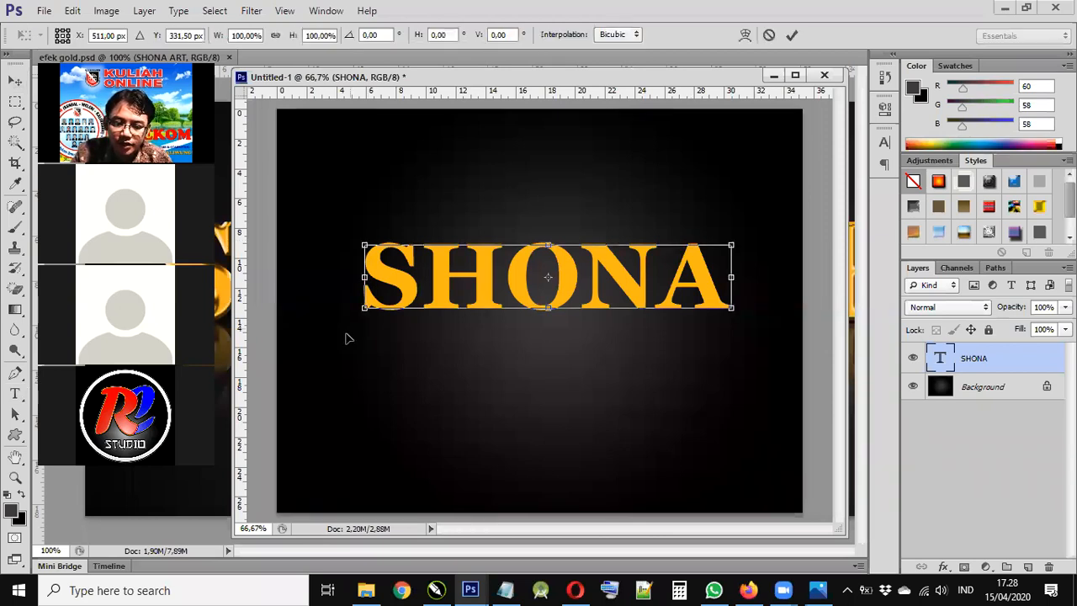
{"action": "mouse_move", "coordinate": [745, 228]}
{"action": "left_mouse_down"}
{"action": "mouse_move", "coordinate": [717, 251]}
{"action": "mouse_move", "coordinate": [749, 227]}
{"action": "left_mouse_up"}
{"action": "key", "text": "Return"}
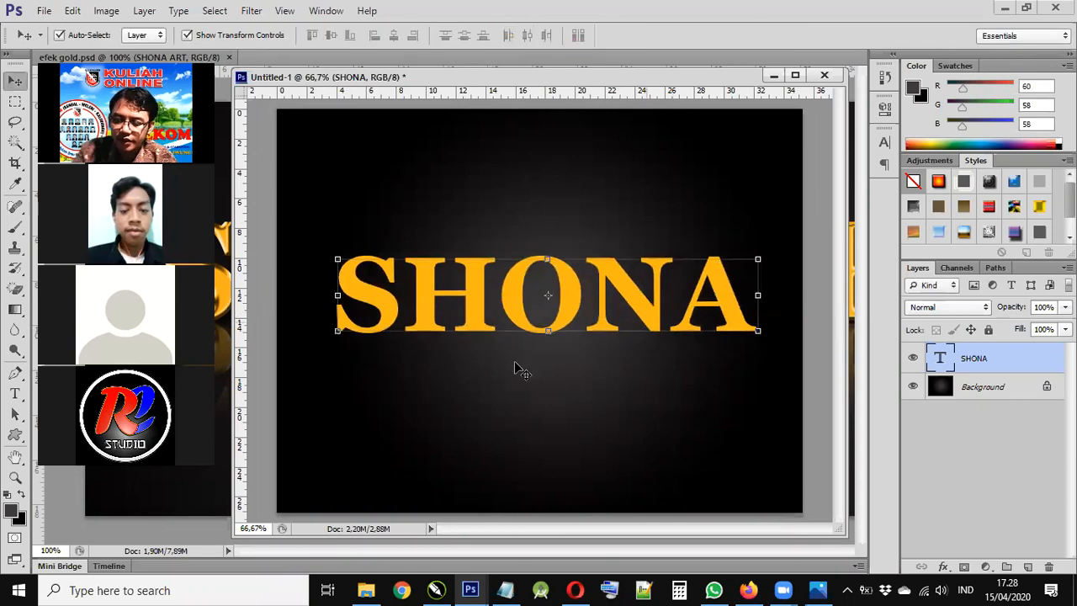
{"action": "key", "text": "ctrl+plus"}
{"action": "key", "text": "ctrl+plus"}
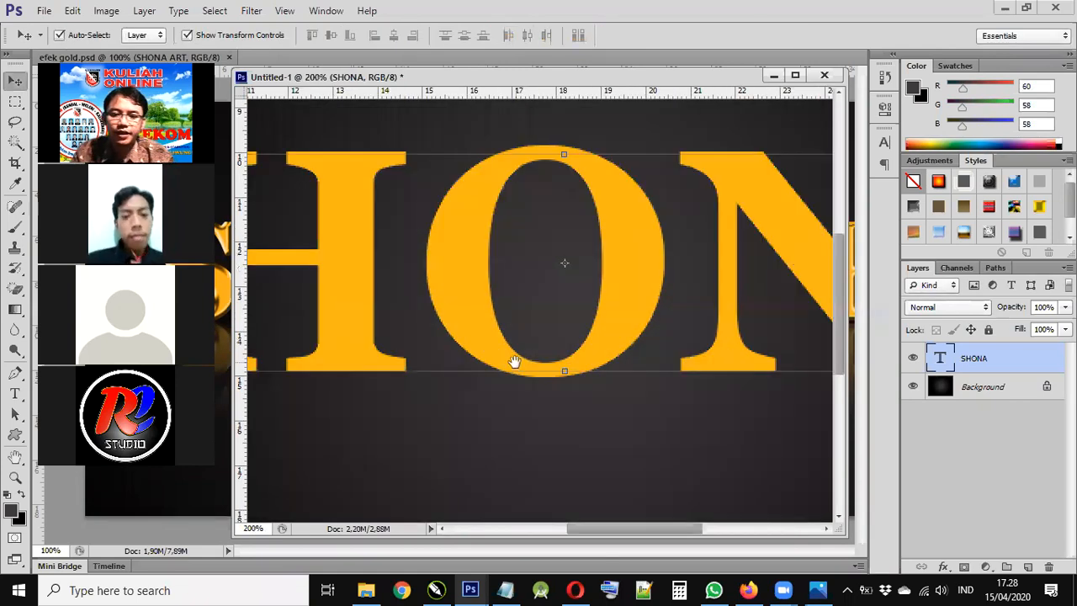
{"action": "left_click_drag", "start_coordinate": [581, 331], "coordinate": [464, 352]}
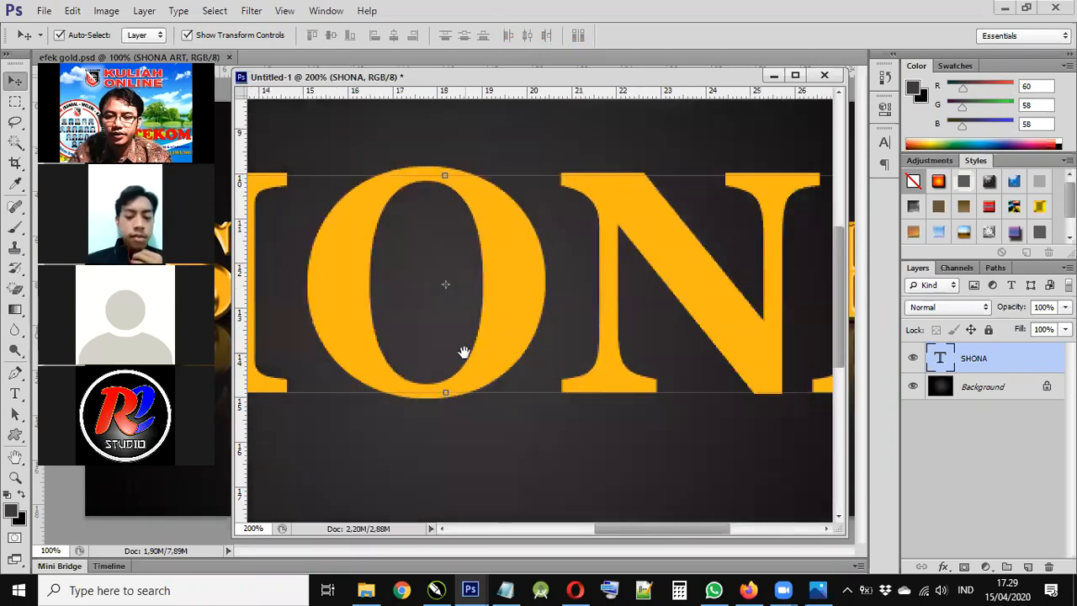
- Open Blending Options for the SHONA layer and enable Bevel & Emboss
{"action": "right_click", "coordinate": [1014, 358]}
{"action": "left_click", "coordinate": [904, 87]}
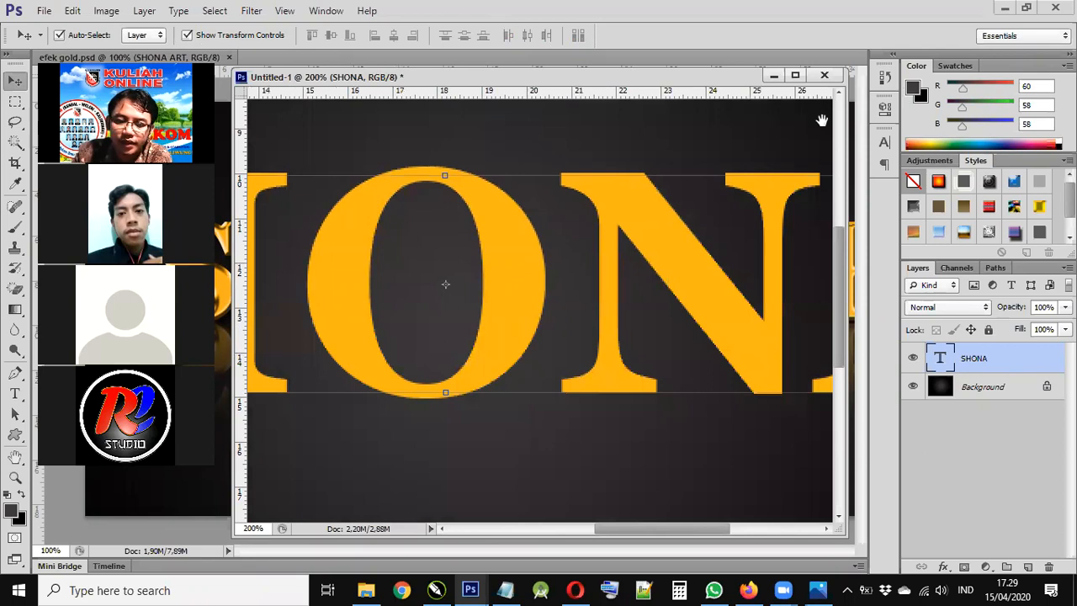
{"action": "left_click_drag", "start_coordinate": [448, 318], "coordinate": [805, 147]}
{"action": "left_click", "coordinate": [235, 376]}
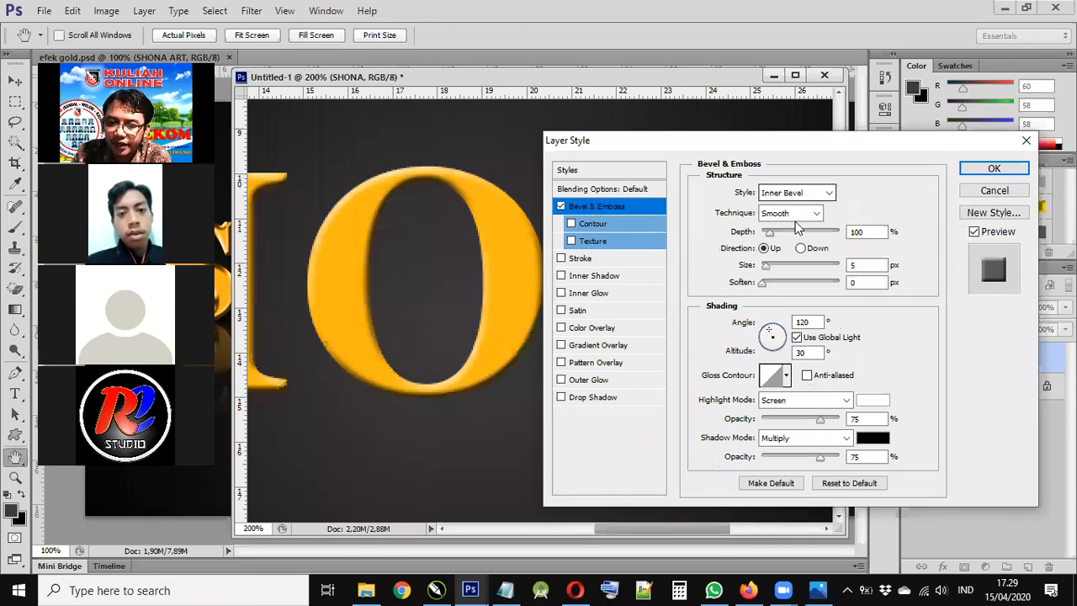
- Set Bevel & Emboss to Inner Bevel, Smooth, 225% depth and Ring gloss contour, then accept
{"action": "left_click", "coordinate": [795, 193]}
{"action": "left_click", "coordinate": [795, 223]}
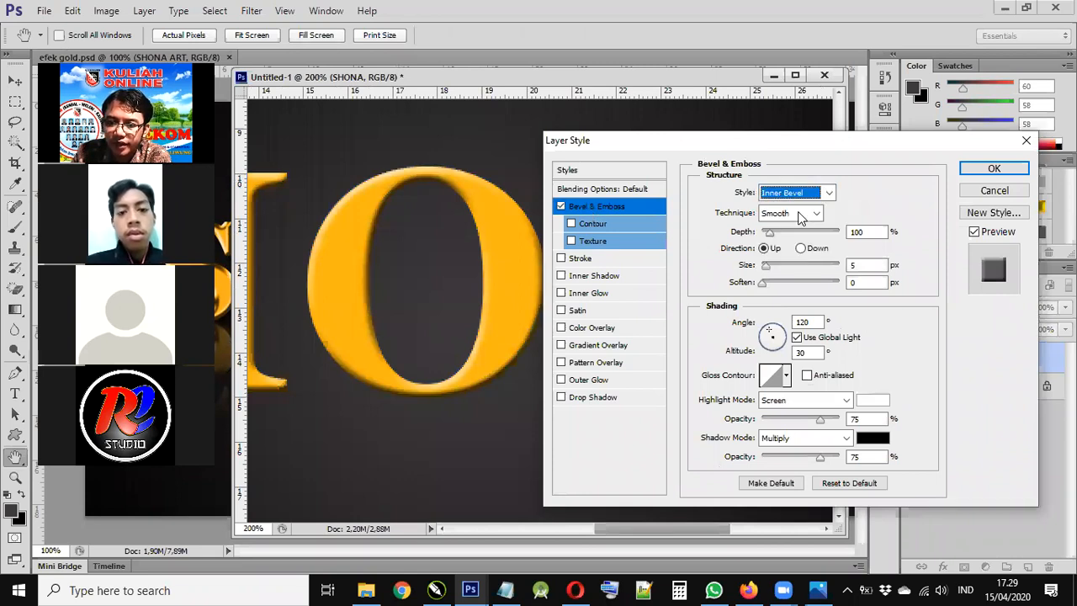
{"action": "left_click", "coordinate": [800, 215]}
{"action": "left_click", "coordinate": [779, 221]}
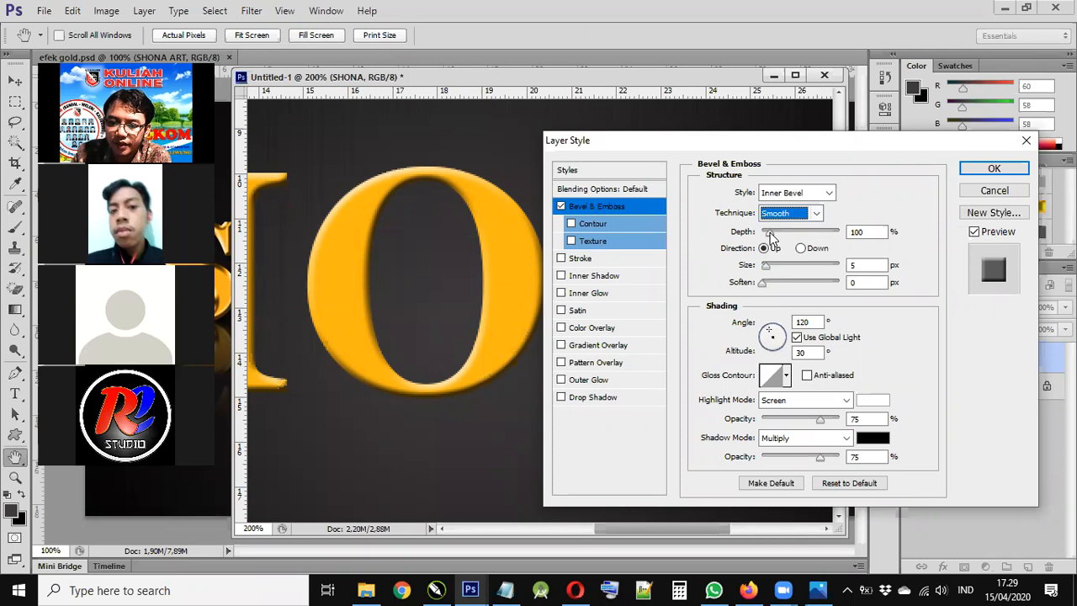
{"action": "mouse_move", "coordinate": [771, 237]}
{"action": "left_mouse_down"}
{"action": "mouse_move", "coordinate": [806, 231]}
{"action": "mouse_move", "coordinate": [782, 231]}
{"action": "left_mouse_up"}
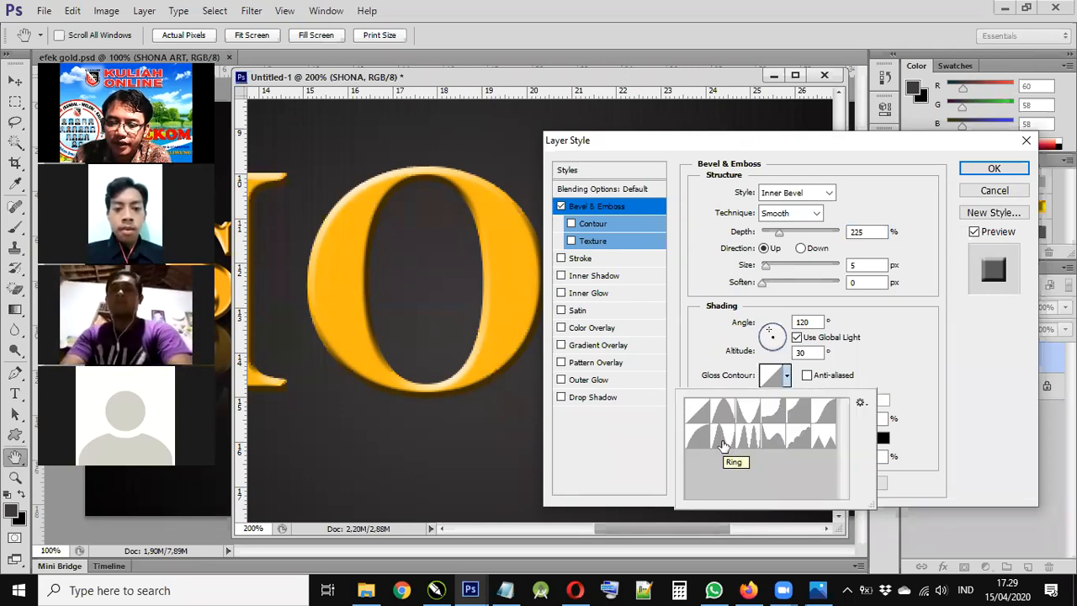
{"action": "left_click", "coordinate": [722, 445]}
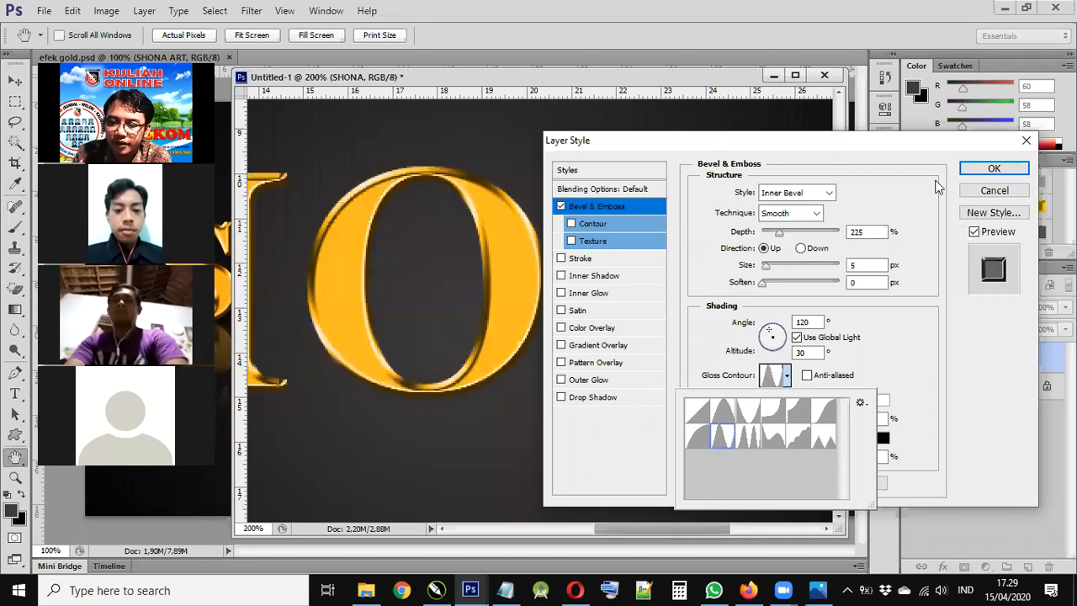
{"action": "left_click", "coordinate": [993, 169]}
{"action": "key", "text": "ctrl+minus"}
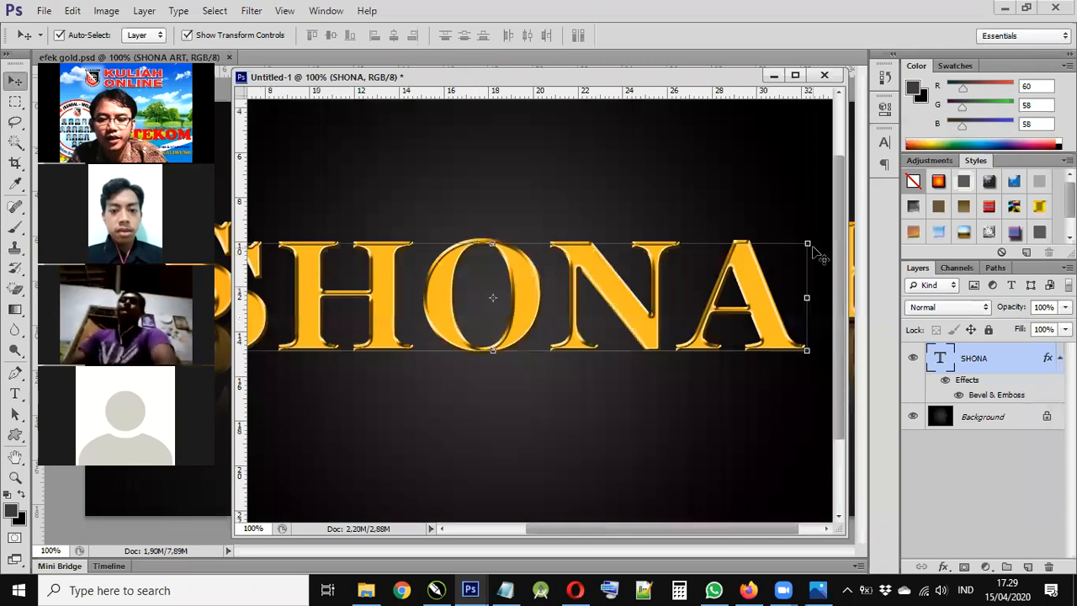
- Zoom from full canvas to 300% on the letters, then reopen the Bevel & Emboss effect
{"action": "key", "text": "ctrl+minus"}
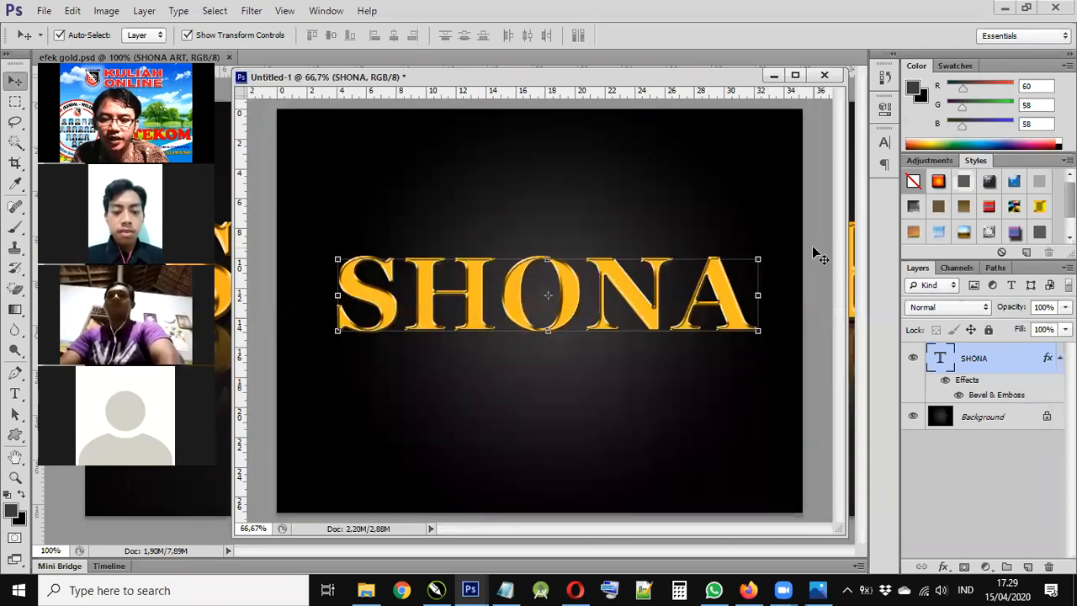
{"action": "key", "text": "ctrl+plus"}
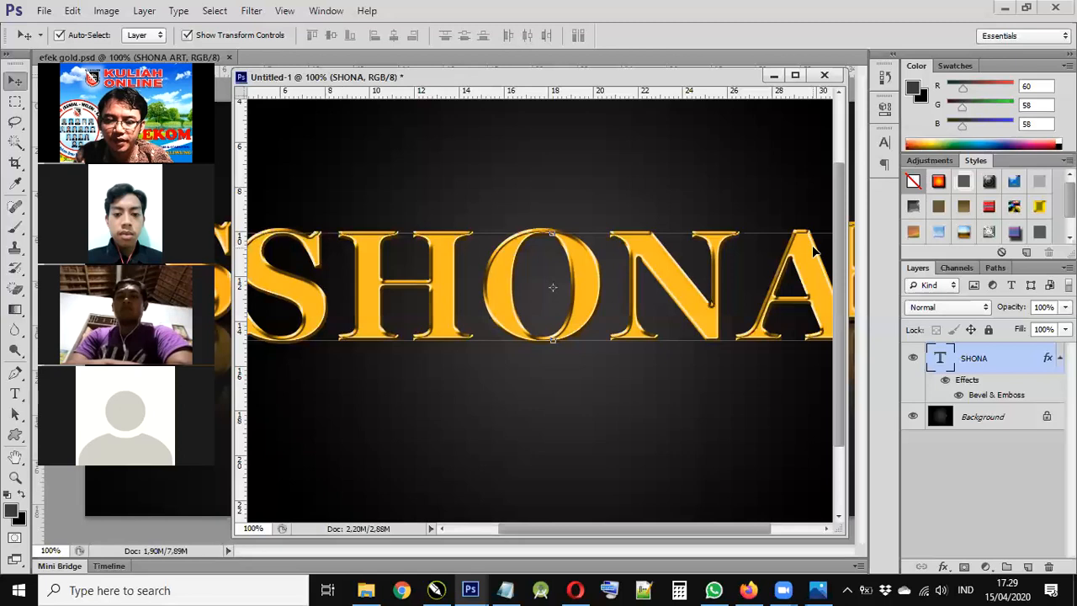
{"action": "key", "text": "ctrl+plus"}
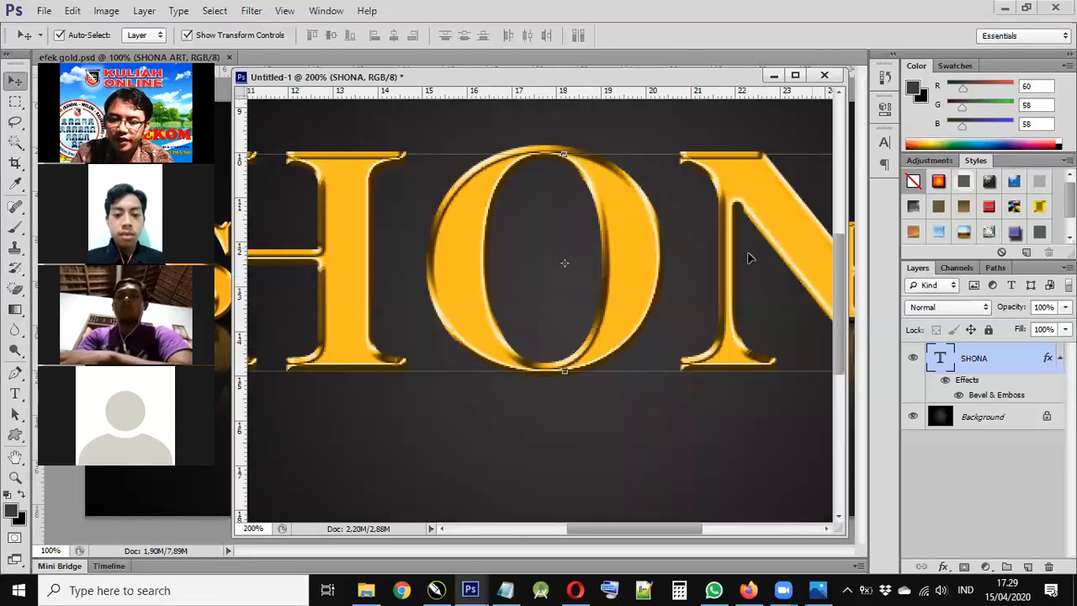
{"action": "key", "text": "ctrl+plus"}
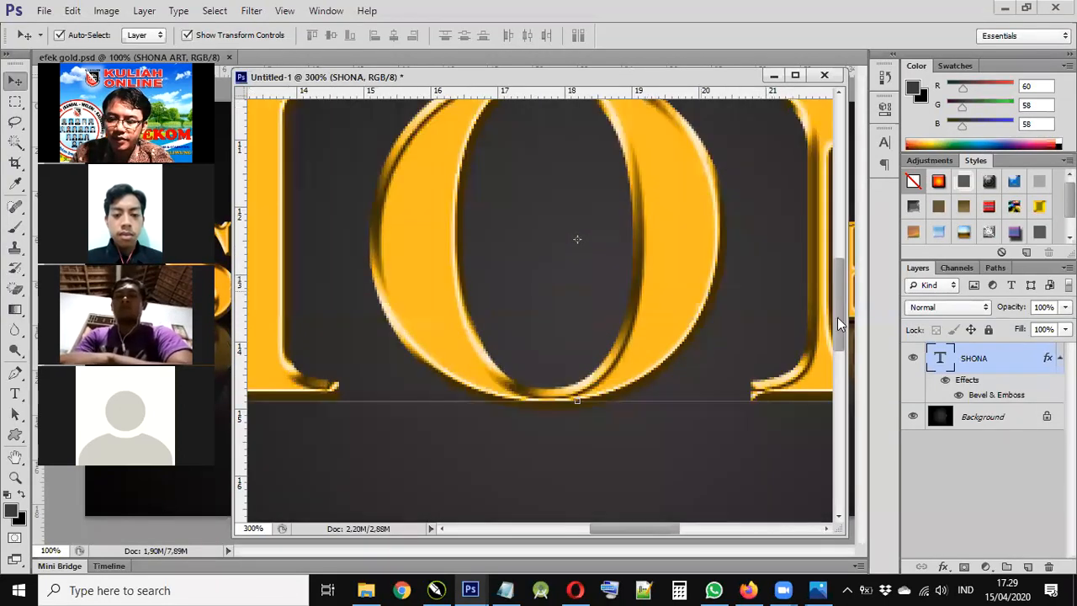
{"action": "double_click", "coordinate": [1016, 396]}
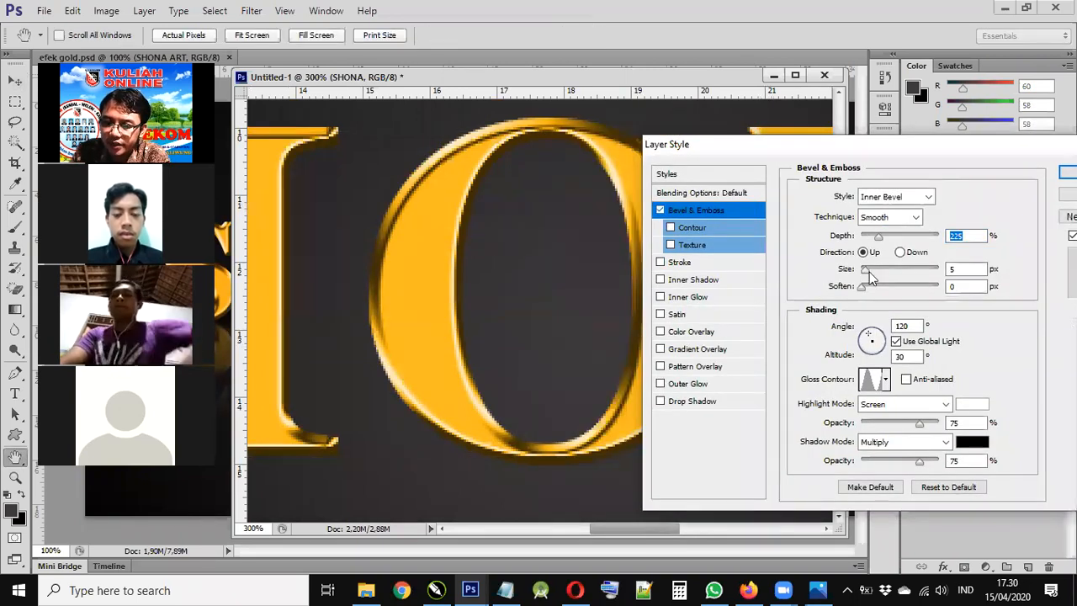
- Set bevel size 7 px, soften 4 px and shadow opacity 58%, then enable Drop Shadow
{"action": "left_click_drag", "start_coordinate": [866, 268], "coordinate": [877, 285]}
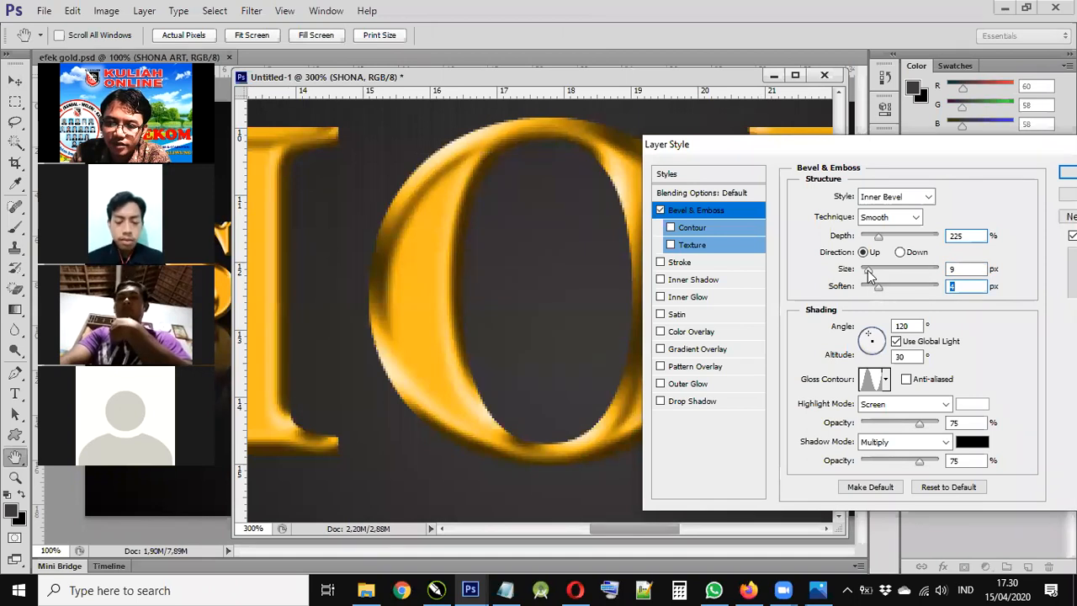
{"action": "left_click", "coordinate": [866, 270]}
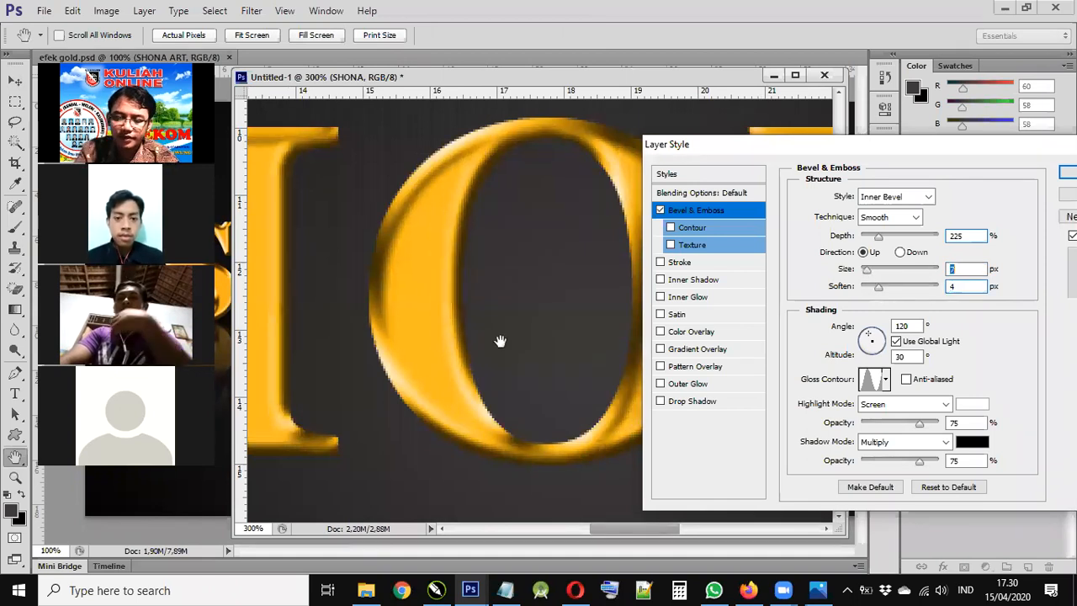
{"action": "key", "text": "ctrl+minus"}
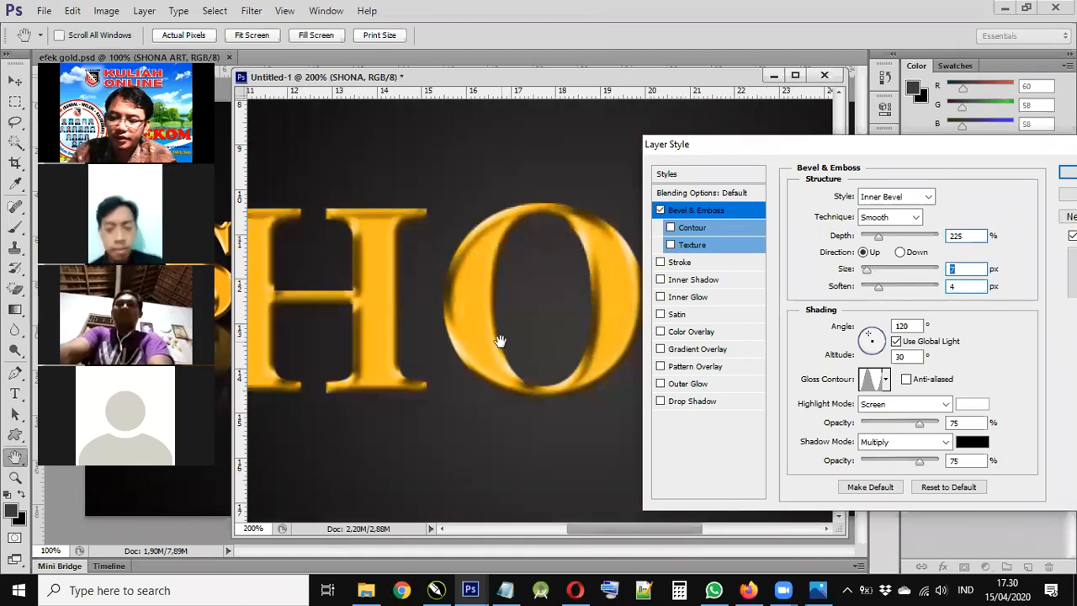
{"action": "key", "text": "ctrl+minus"}
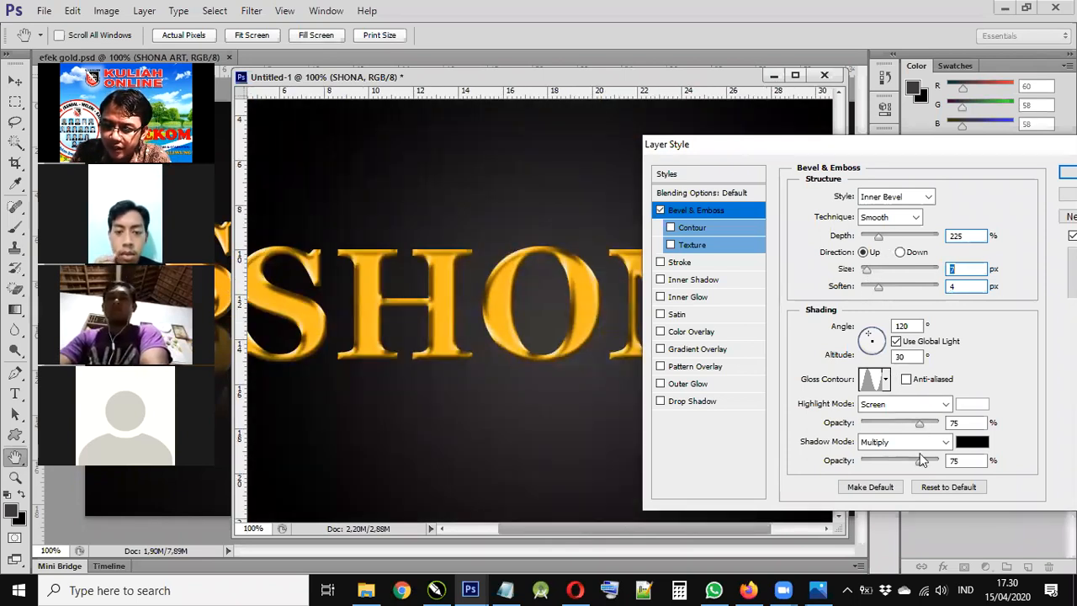
{"action": "left_click", "coordinate": [899, 462]}
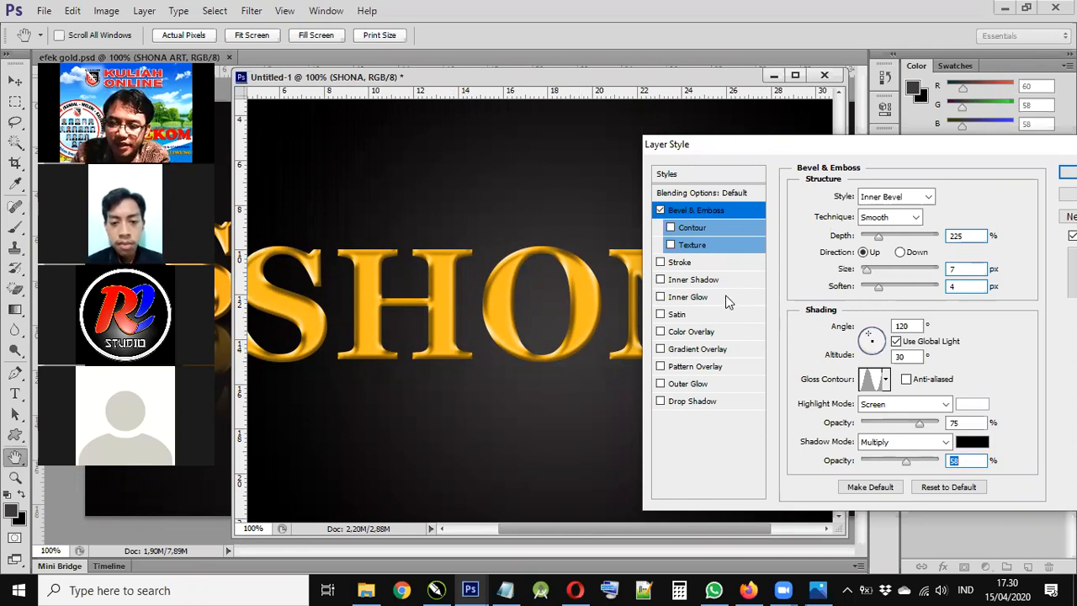
{"action": "left_click", "coordinate": [689, 400]}
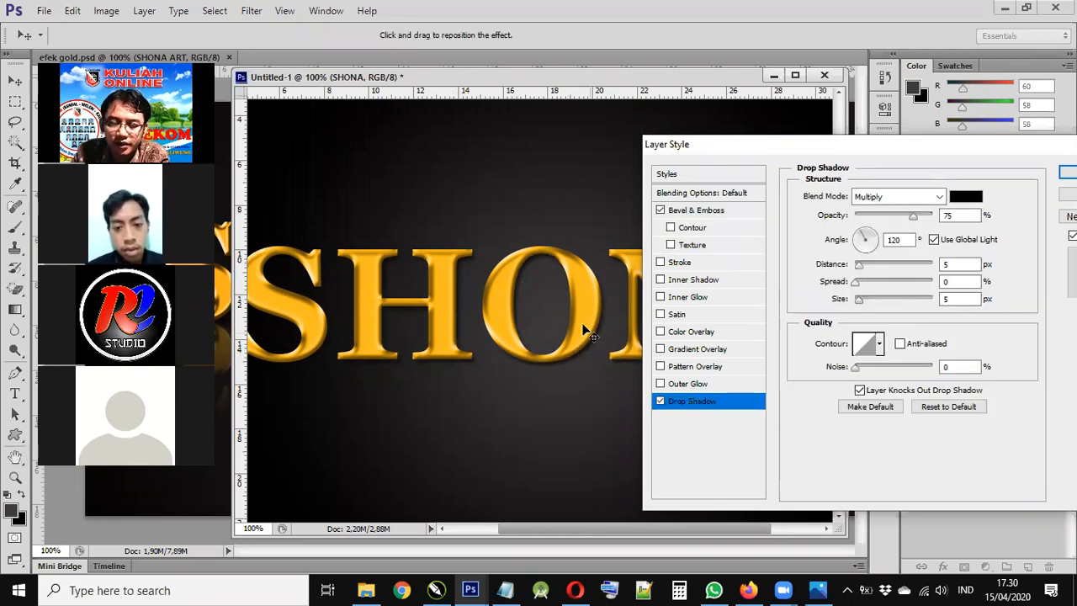
- Tune the drop shadow to 11 px distance, 0 spread, size 9 and 80% opacity, then apply
{"action": "left_click", "coordinate": [866, 300]}
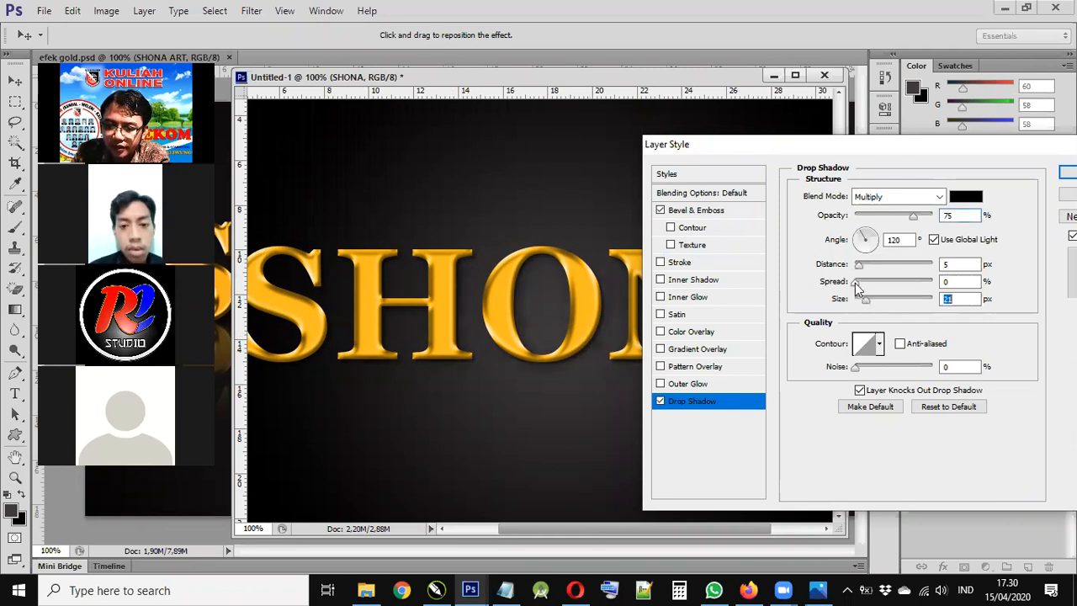
{"action": "left_click", "coordinate": [862, 266]}
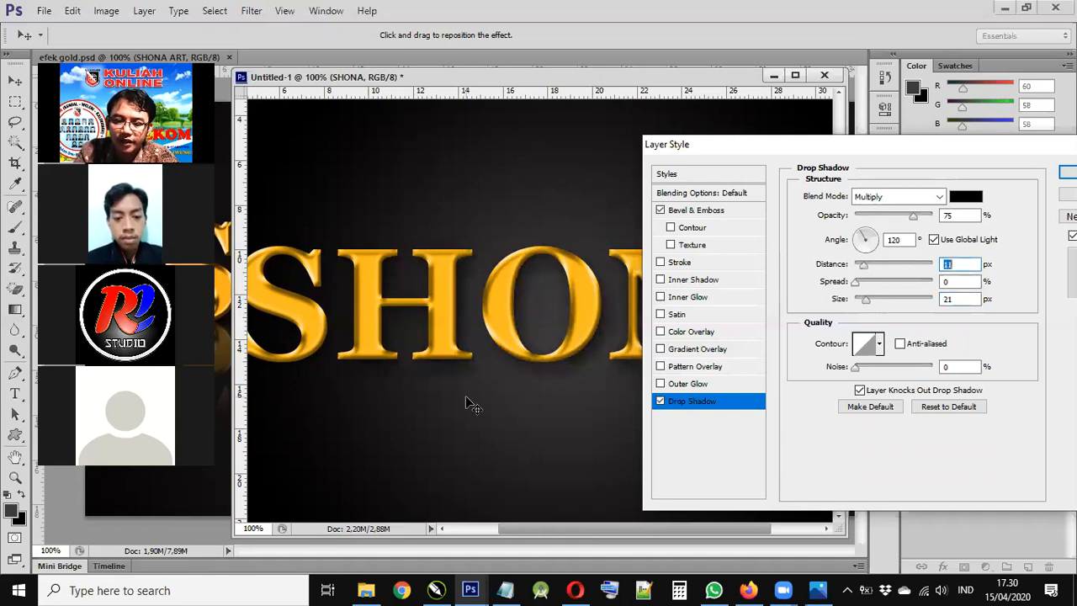
{"action": "key", "text": "ctrl+plus"}
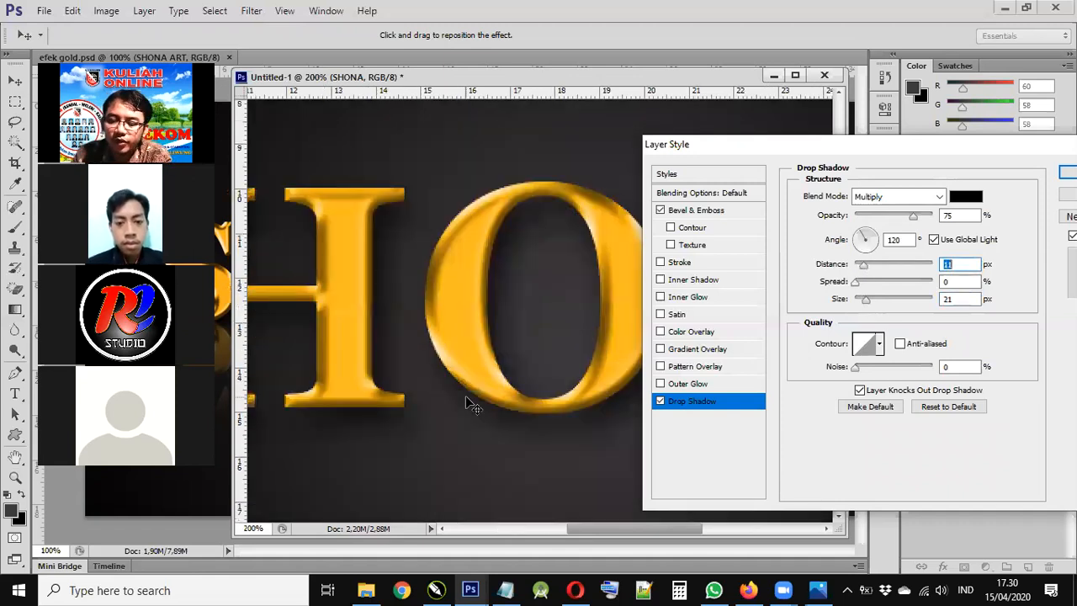
{"action": "left_click", "coordinate": [921, 217]}
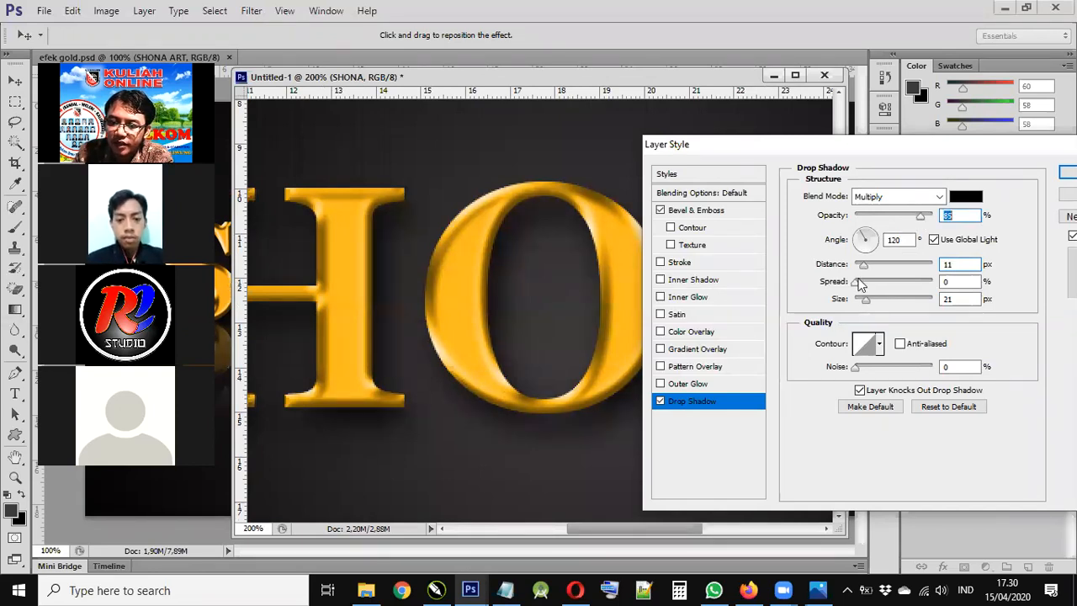
{"action": "left_click_drag", "start_coordinate": [857, 281], "coordinate": [891, 281]}
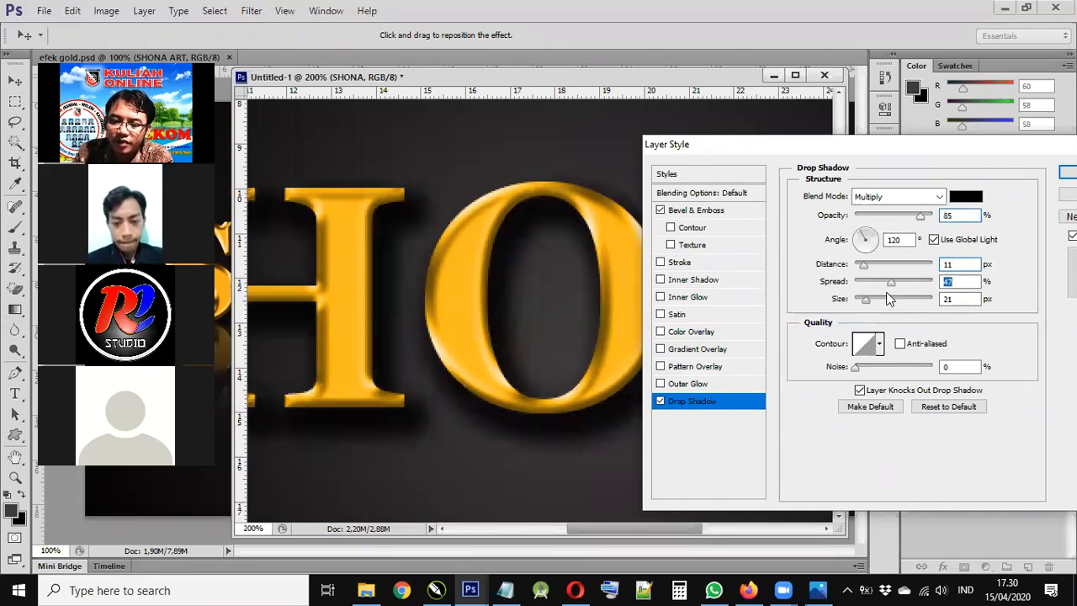
{"action": "key", "text": "Up"}
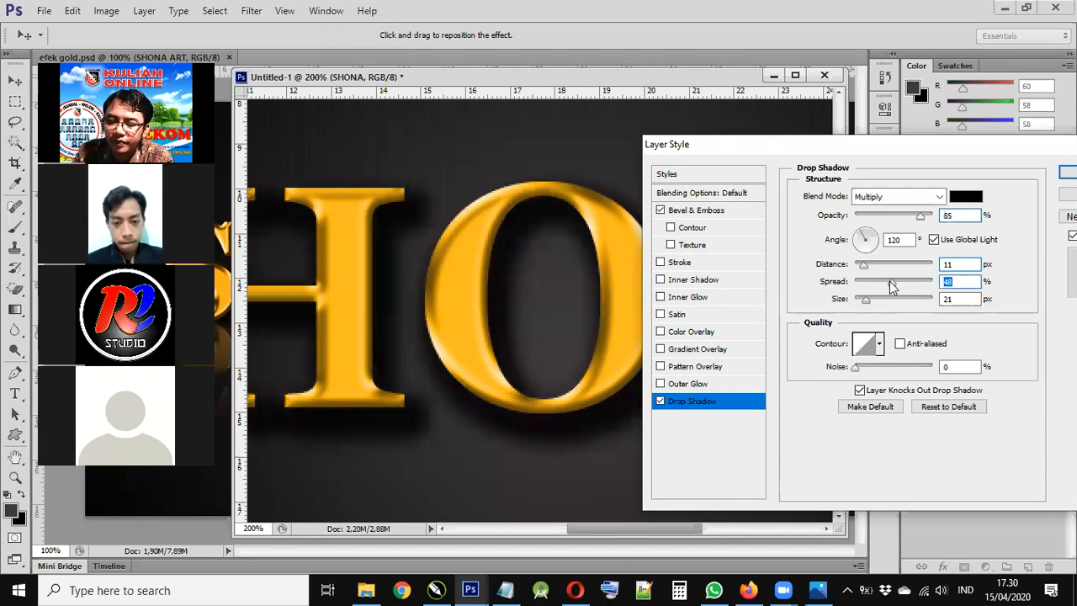
{"action": "left_click_drag", "start_coordinate": [865, 281], "coordinate": [855, 281]}
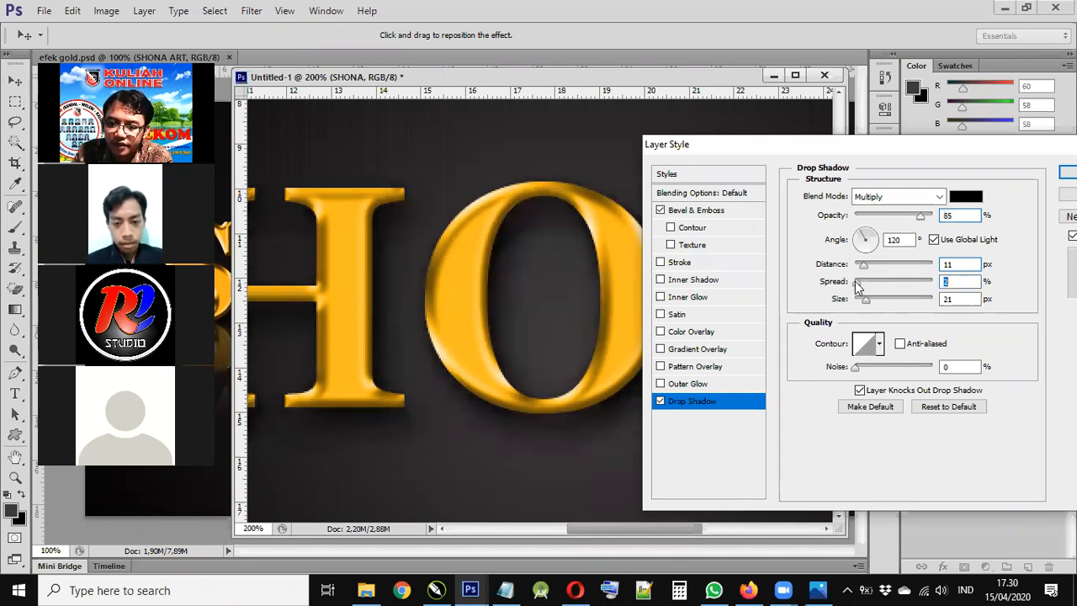
{"action": "left_click", "coordinate": [858, 298]}
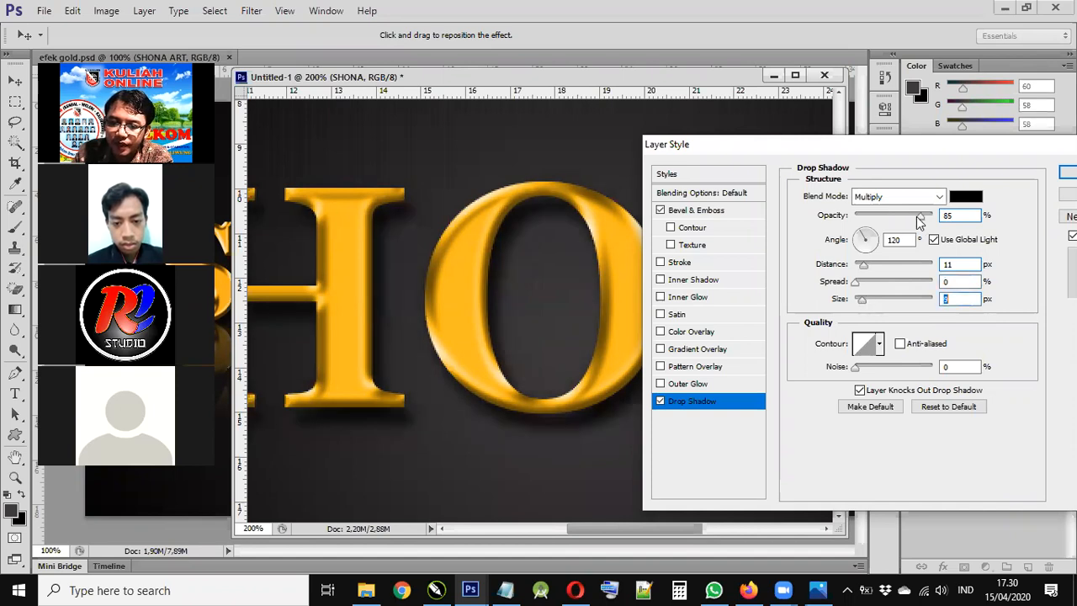
{"action": "left_click_drag", "start_coordinate": [921, 216], "coordinate": [917, 216]}
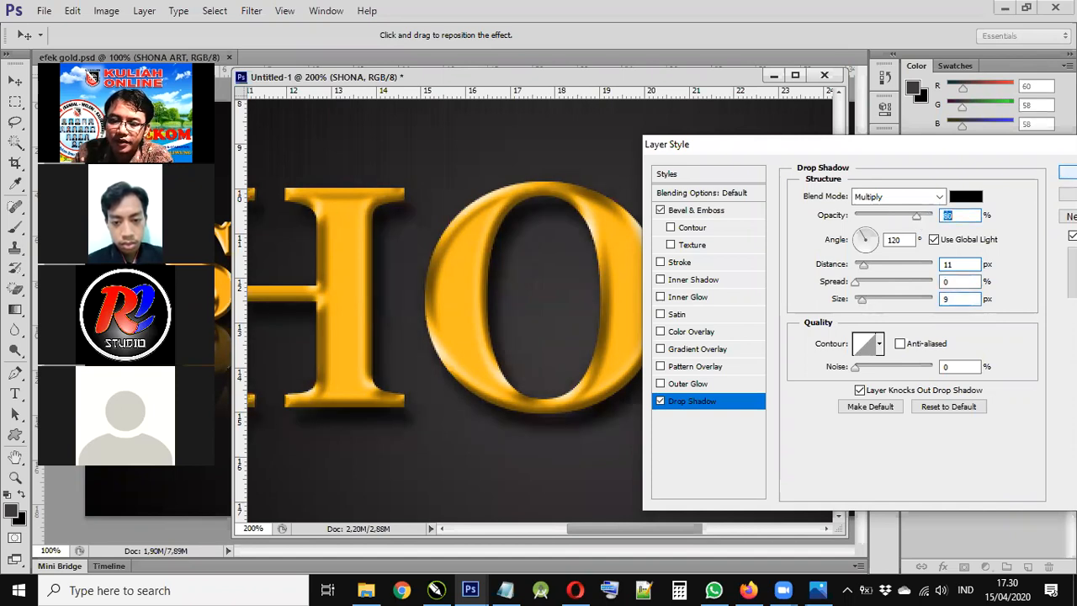
{"action": "key", "text": "Return"}
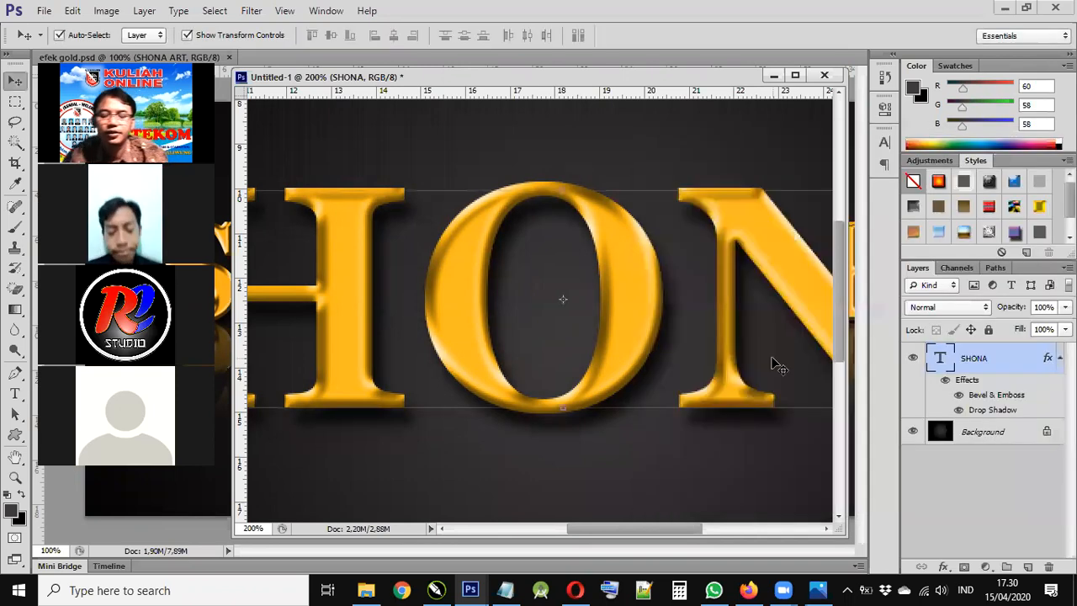
- Fit the document in view and duplicate the SHONA text layer as SHONA copy
{"action": "key", "text": "ctrl+0"}
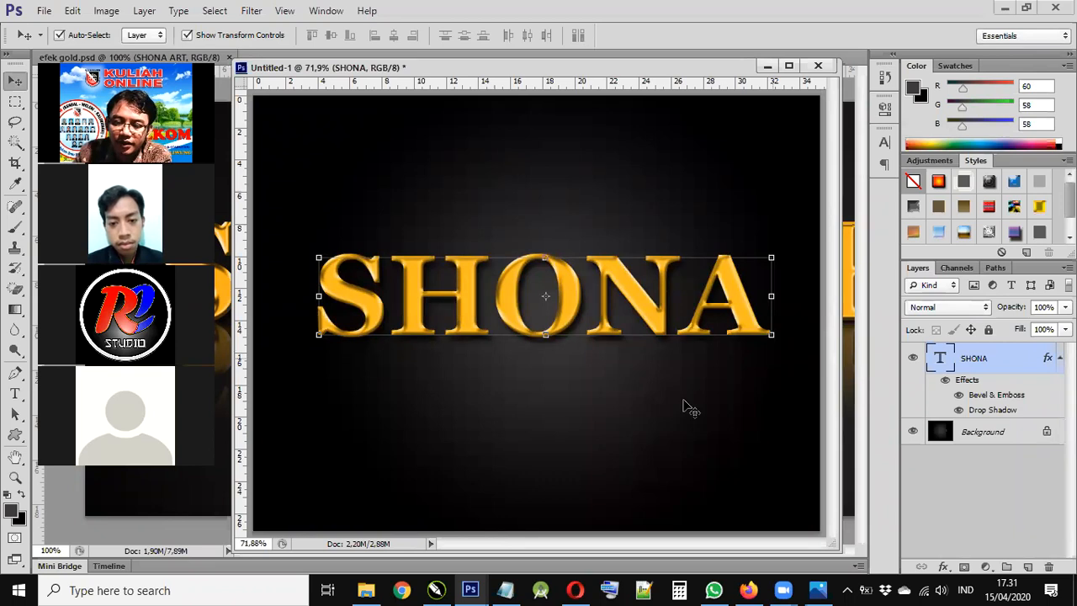
{"action": "left_click", "coordinate": [992, 355], "text": "ctrl"}
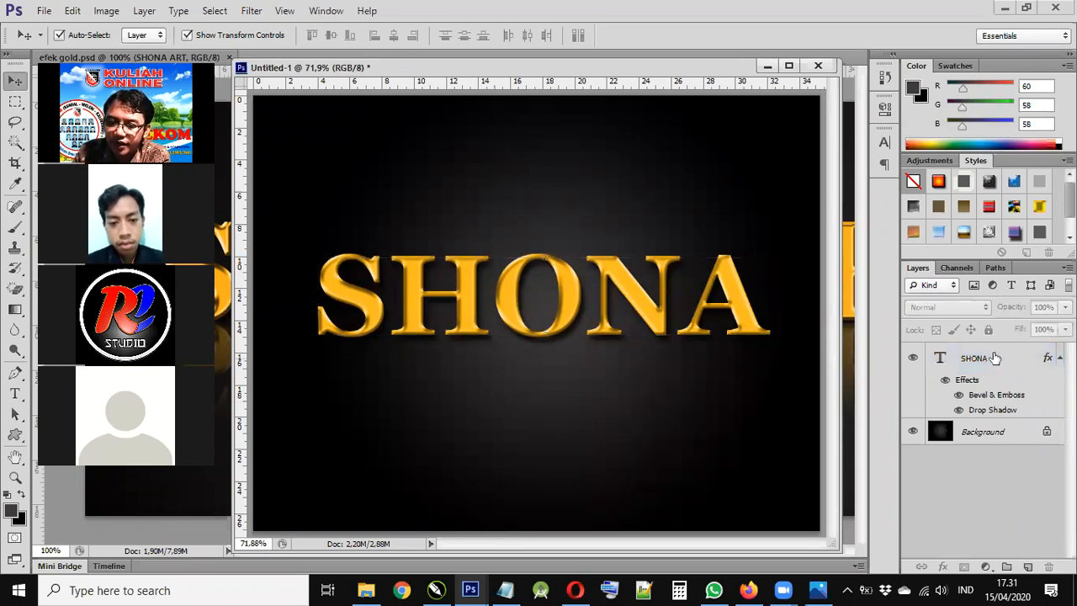
{"action": "right_click", "coordinate": [992, 354]}
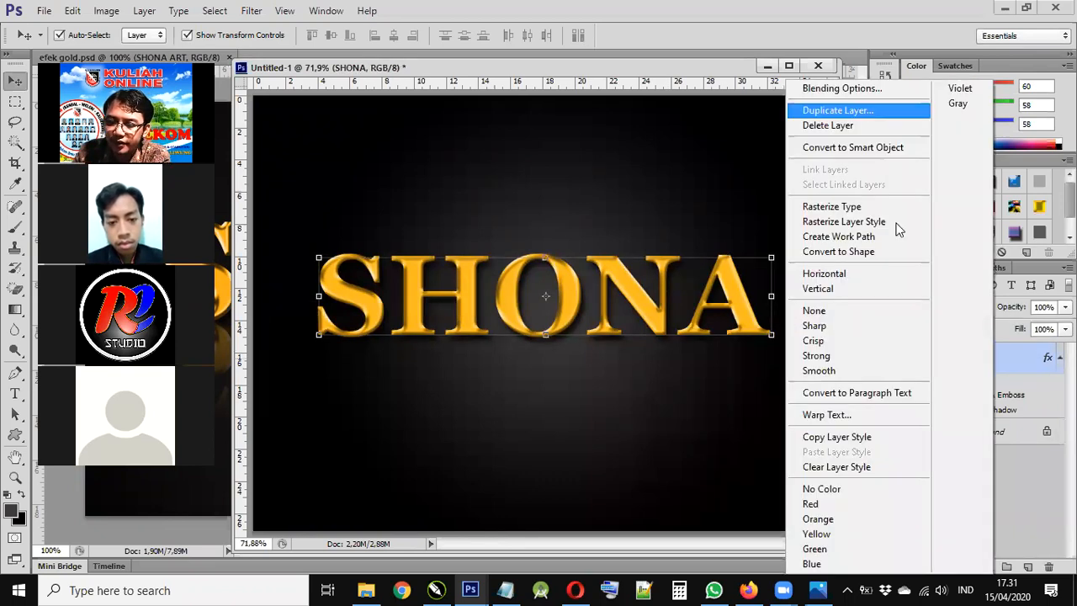
{"action": "key", "text": "Return"}
{"action": "key", "text": "Return"}
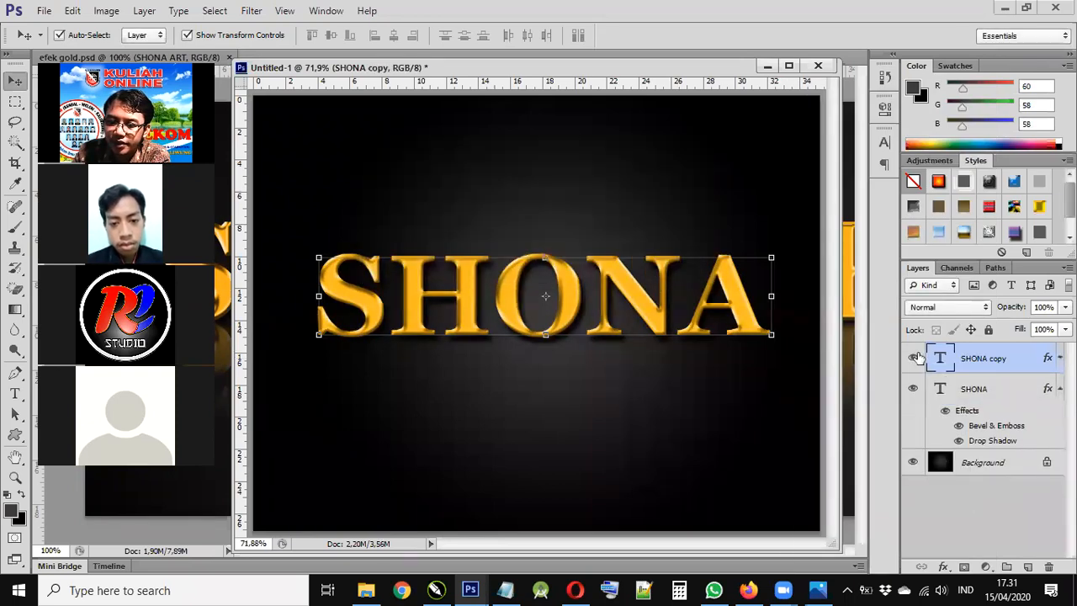
- Hide the drop shadow effect on the original SHONA layer
{"action": "left_click_drag", "start_coordinate": [912, 358], "coordinate": [911, 400]}
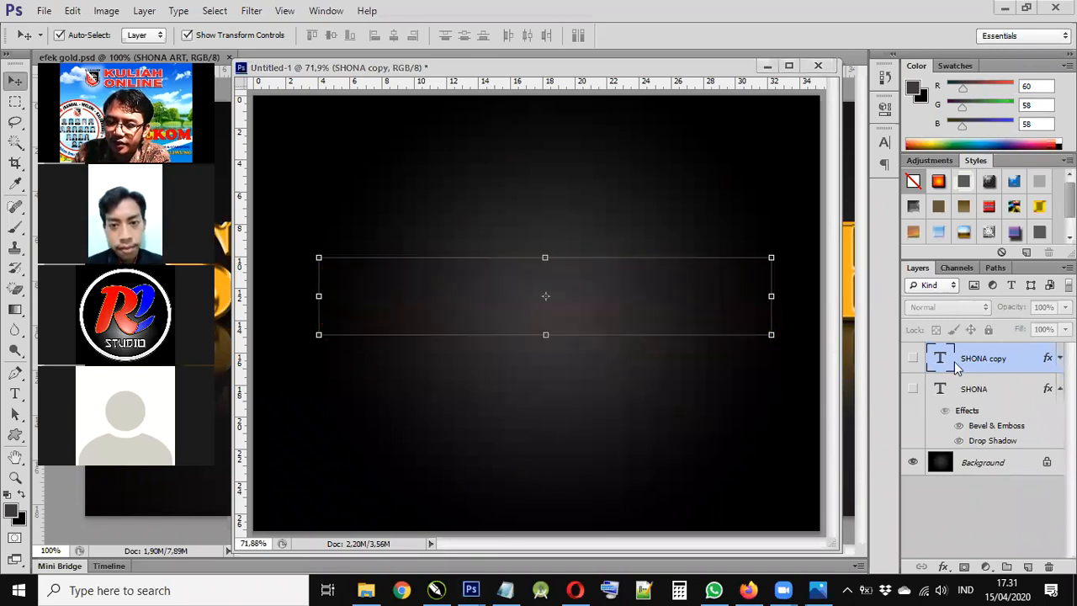
{"action": "left_click_drag", "start_coordinate": [913, 357], "coordinate": [913, 389]}
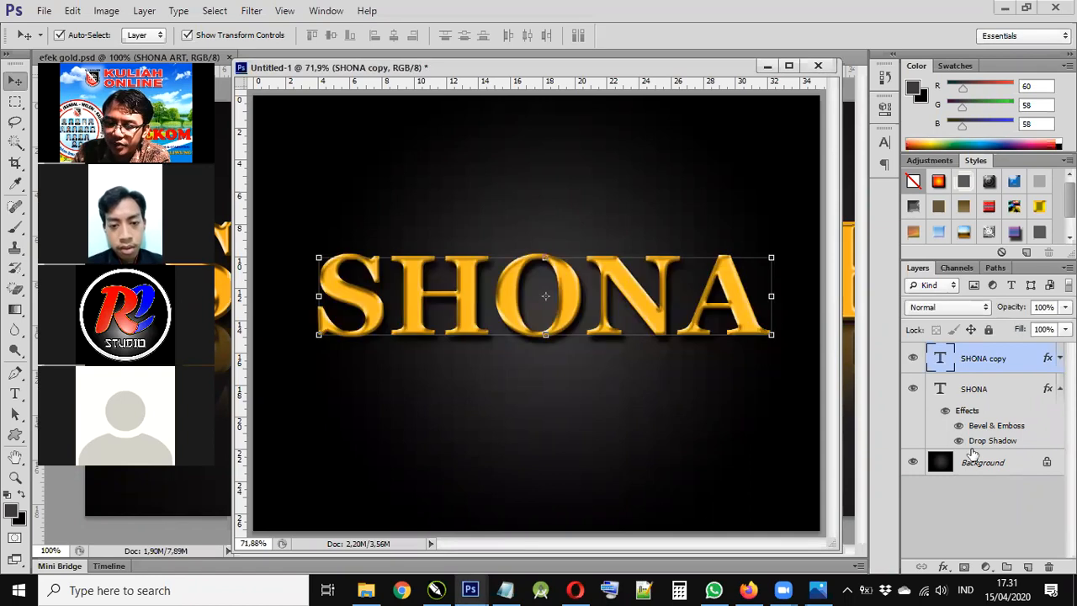
{"action": "left_click", "coordinate": [966, 443]}
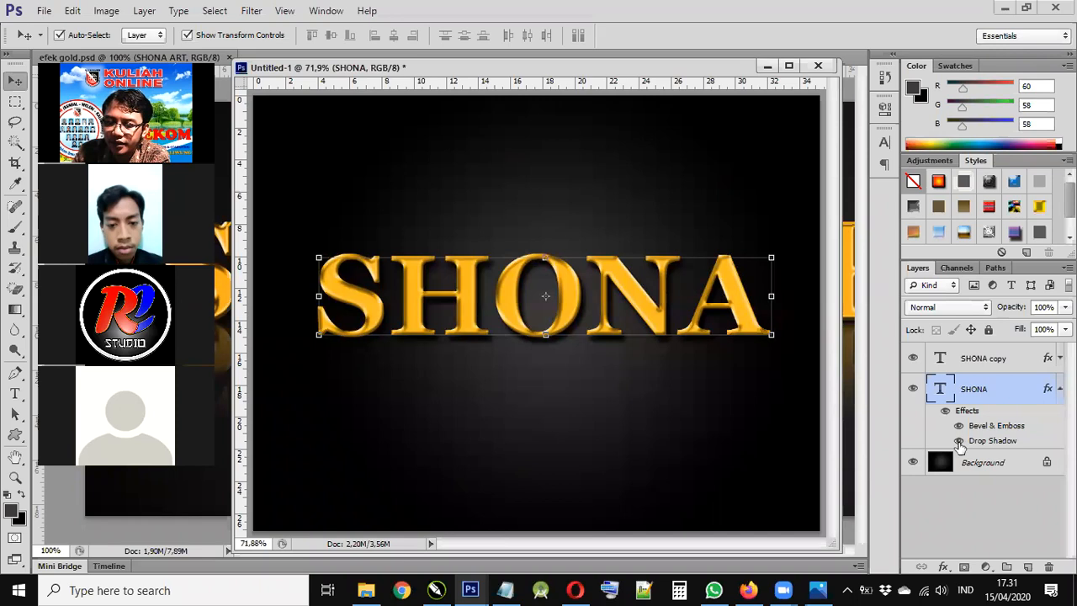
{"action": "left_click", "coordinate": [958, 441]}
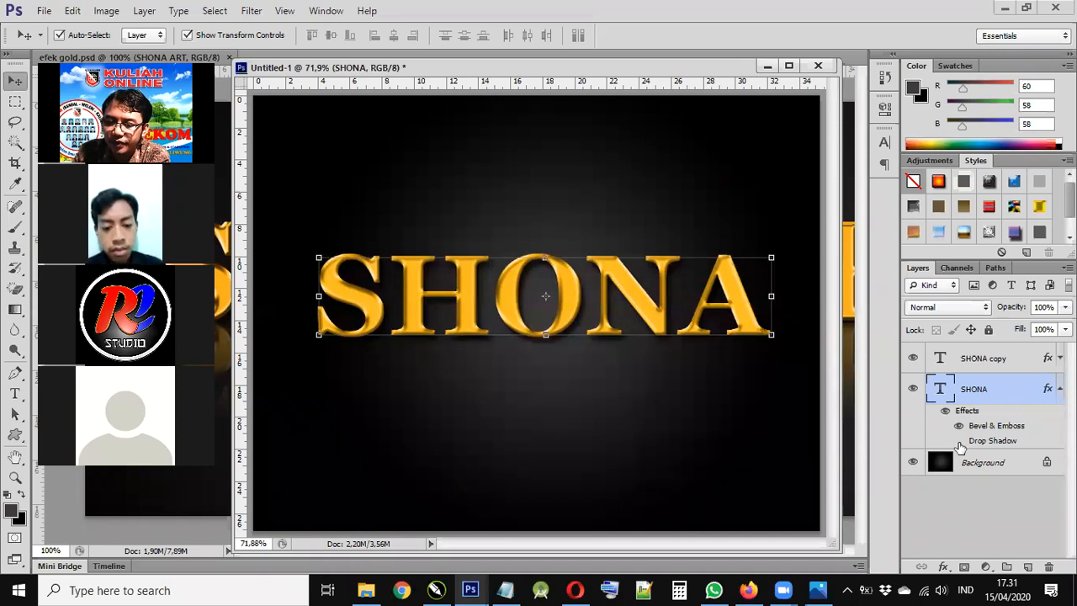
{"action": "right_click", "coordinate": [987, 385]}
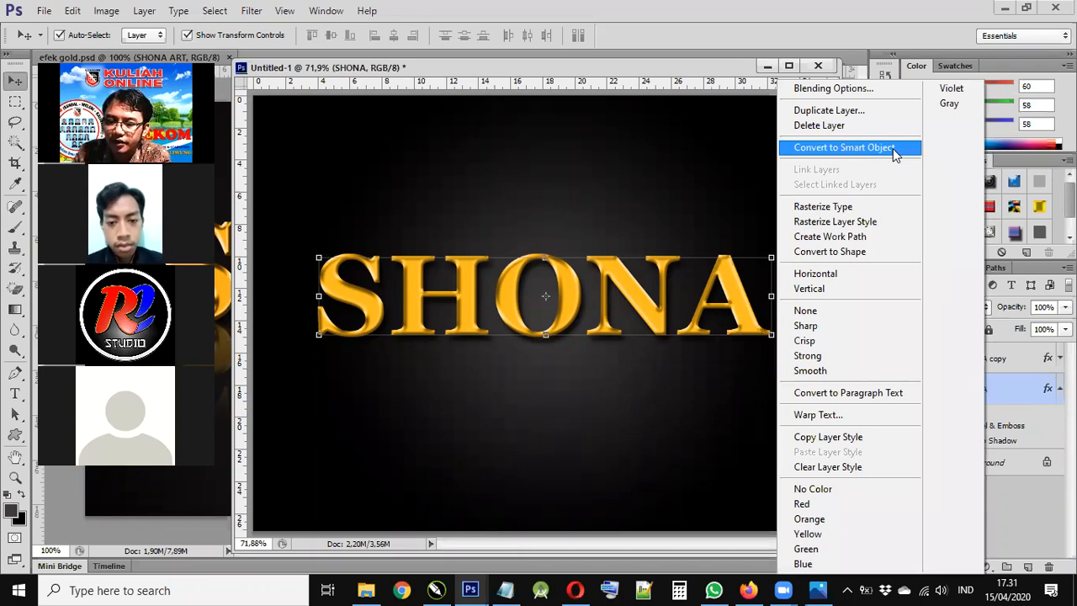
- Convert the SHONA layer to a smart object and rename it bayangan
{"action": "left_click", "coordinate": [893, 148]}
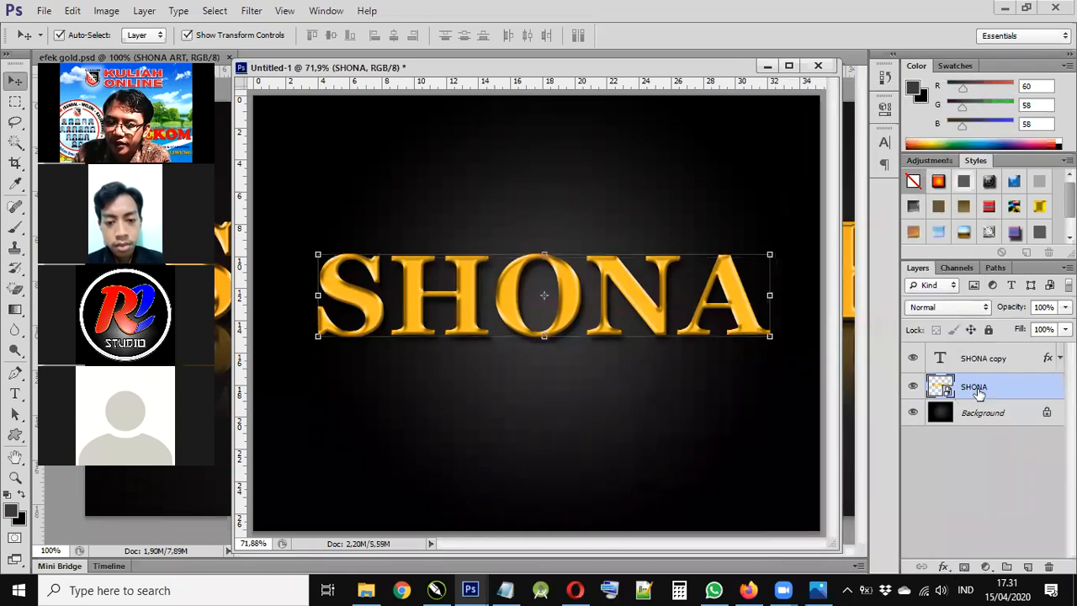
{"action": "double_click", "coordinate": [979, 390]}
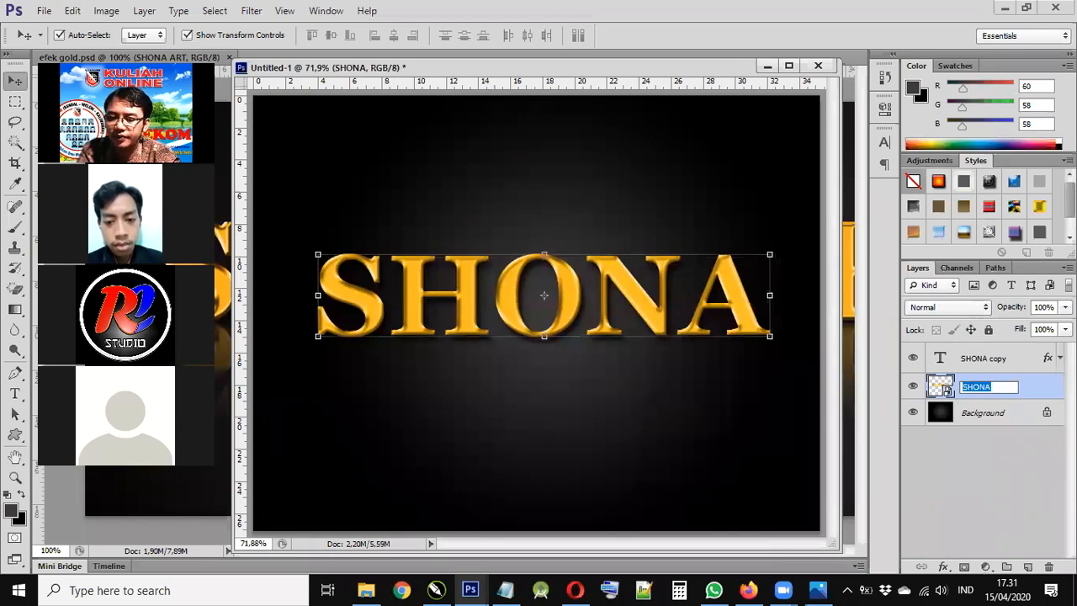
{"action": "type", "text": "bayangan"}
{"action": "key", "text": "Return"}
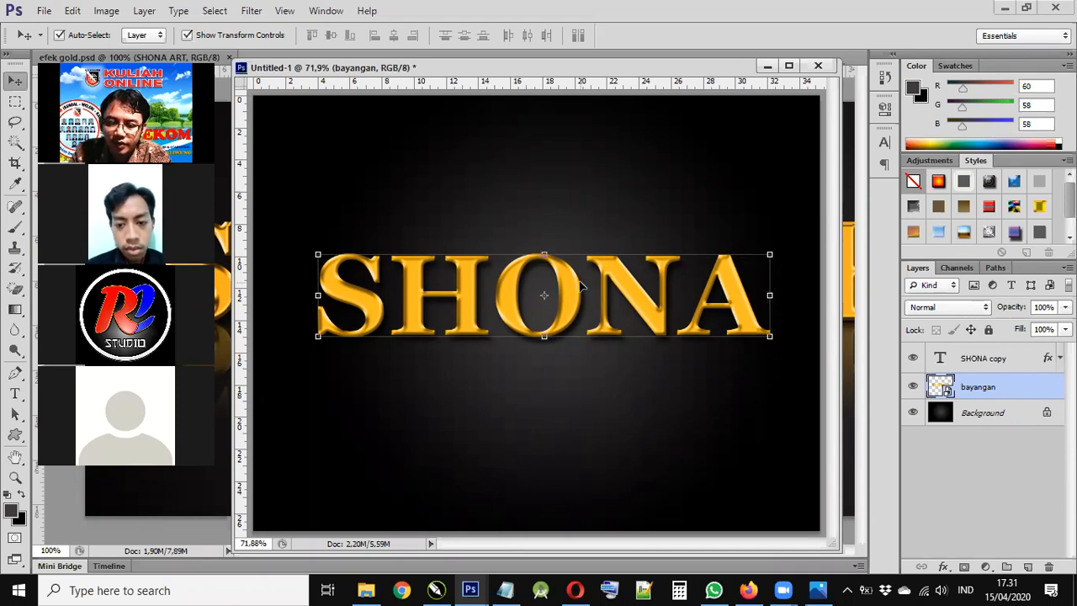
- Move bayangan down below the text, flip it vertically, and add a layer mask
{"action": "left_click_drag", "start_coordinate": [555, 286], "coordinate": [589, 477]}
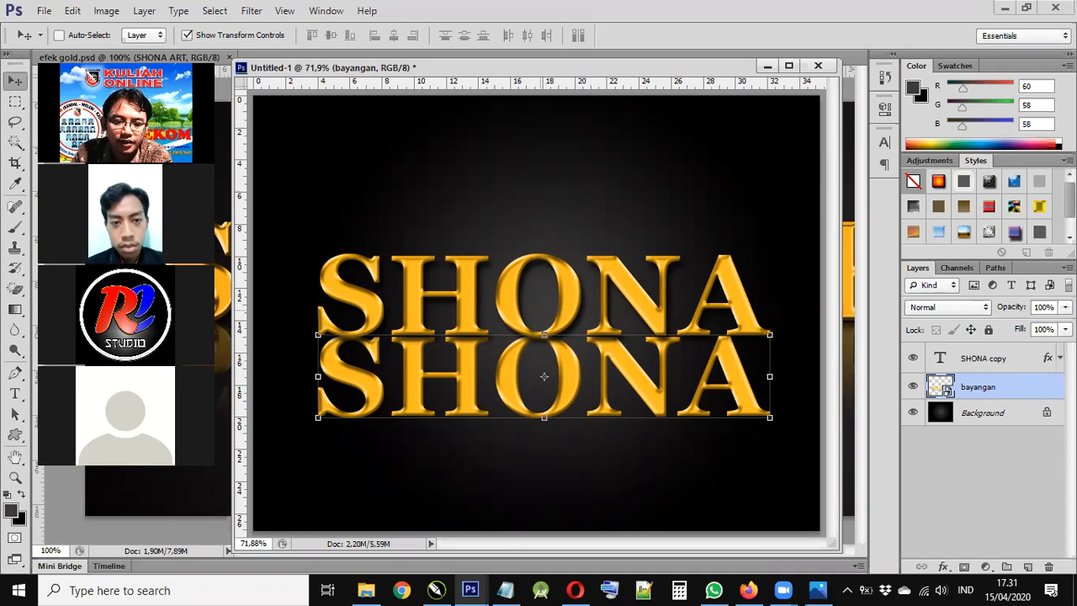
{"action": "left_click", "coordinate": [73, 11]}
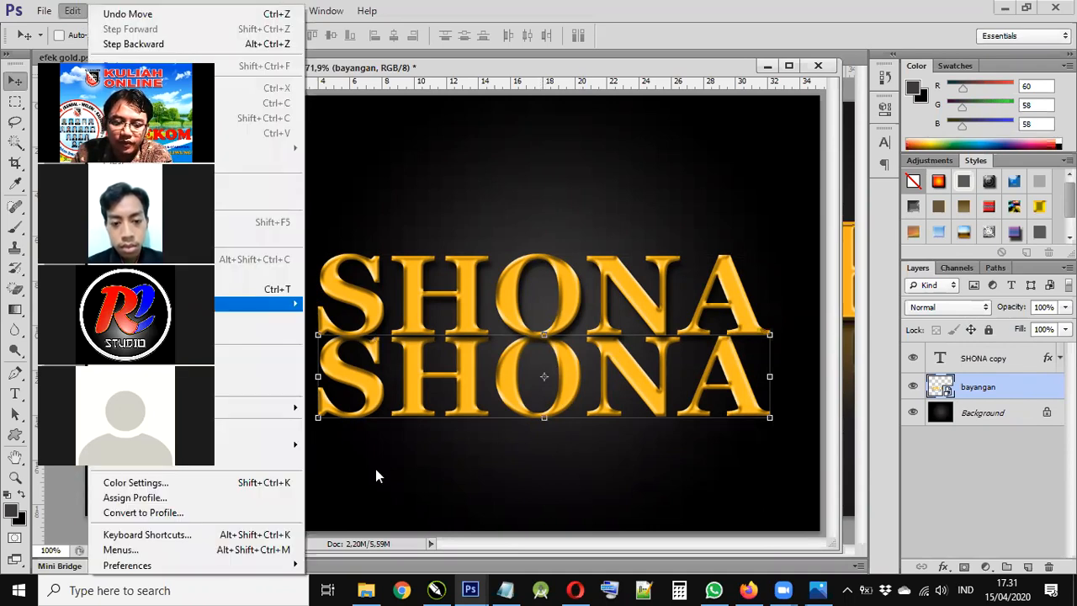
{"action": "mouse_move", "coordinate": [253, 304]}
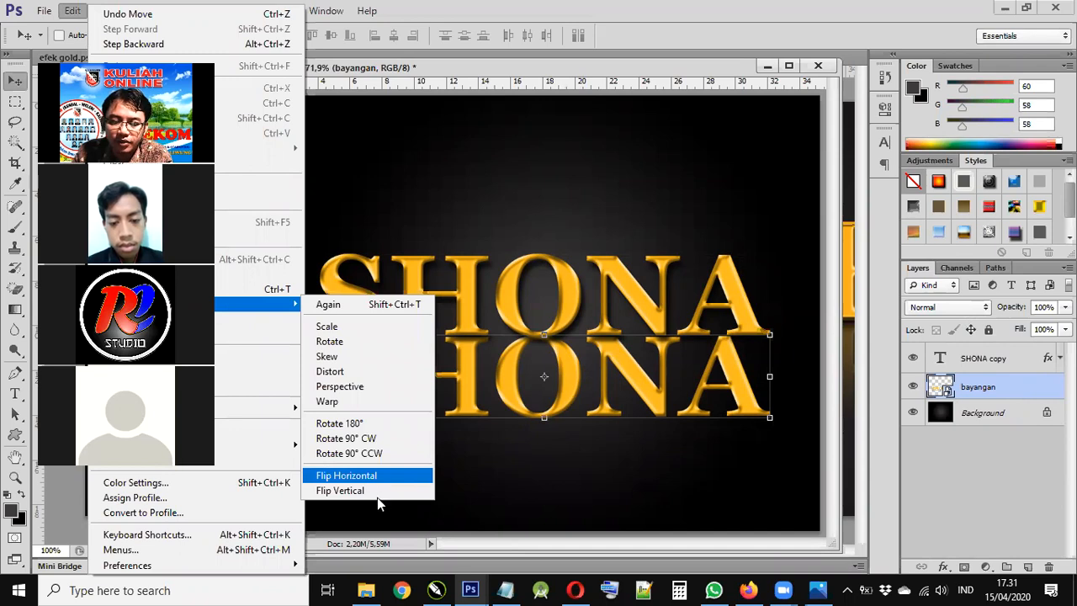
{"action": "left_click", "coordinate": [377, 494]}
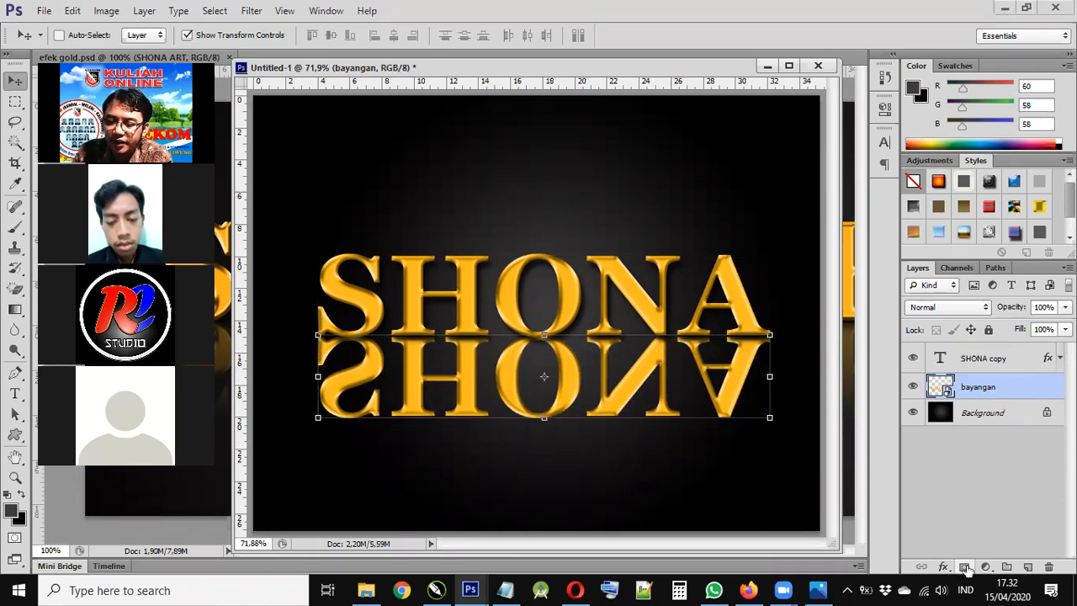
{"action": "left_click", "coordinate": [965, 567]}
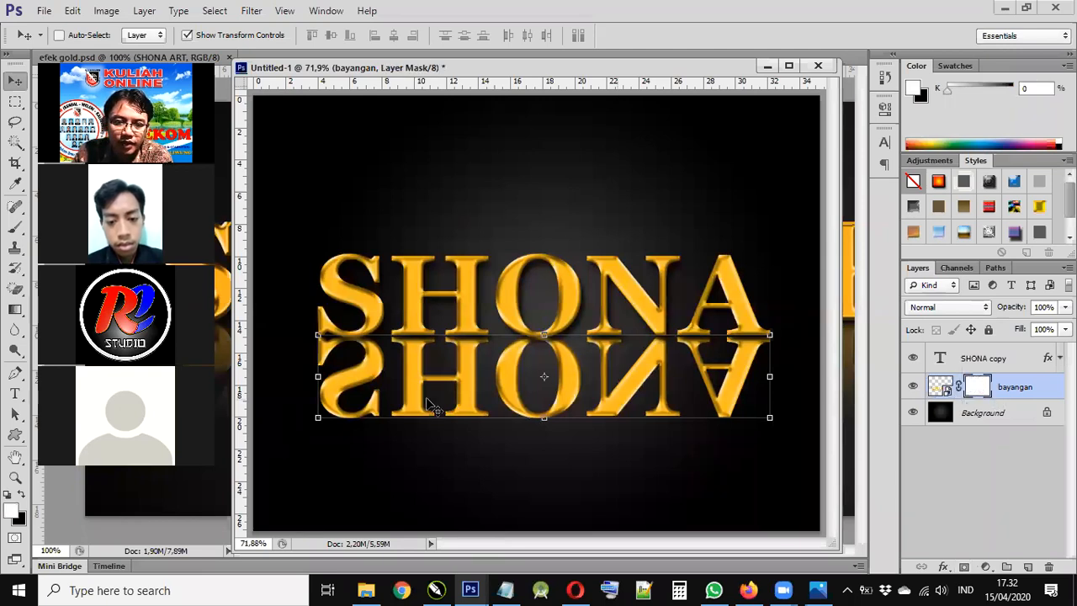
- Paint black on the mask with a 300 px brush to fade the reflection's lower part
{"action": "key", "text": "b"}
{"action": "key", "text": "bracketright"}
{"action": "key", "text": "bracketright"}
{"action": "key", "text": "bracketright"}
{"action": "key", "text": "bracketright"}
{"action": "key", "text": "bracketright"}
{"action": "key", "text": "bracketright"}
{"action": "key", "text": "bracketright"}
{"action": "key", "text": "bracketright"}
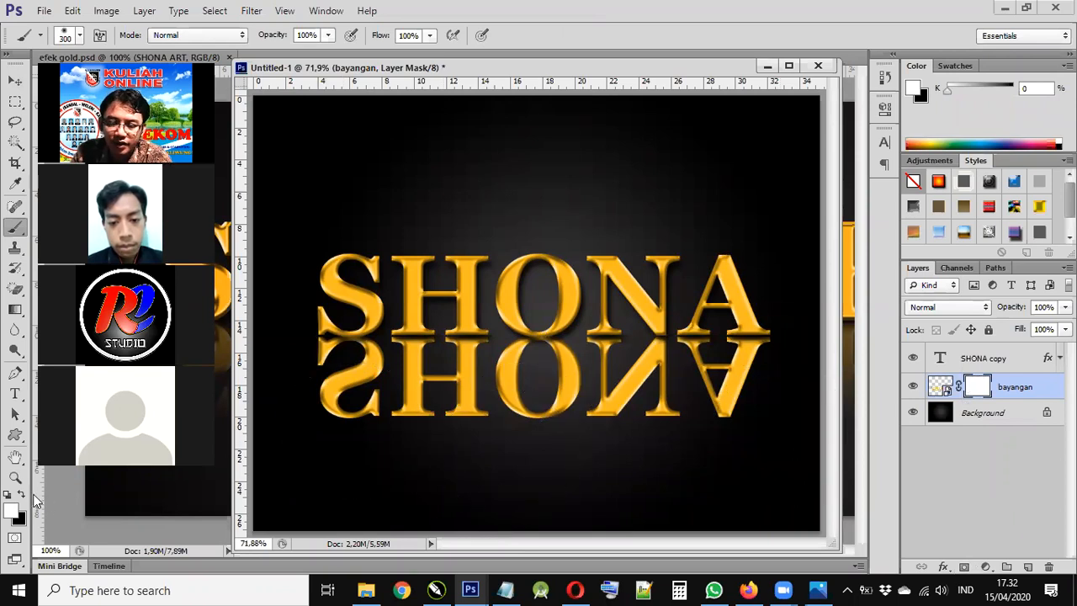
{"action": "left_click", "coordinate": [22, 495]}
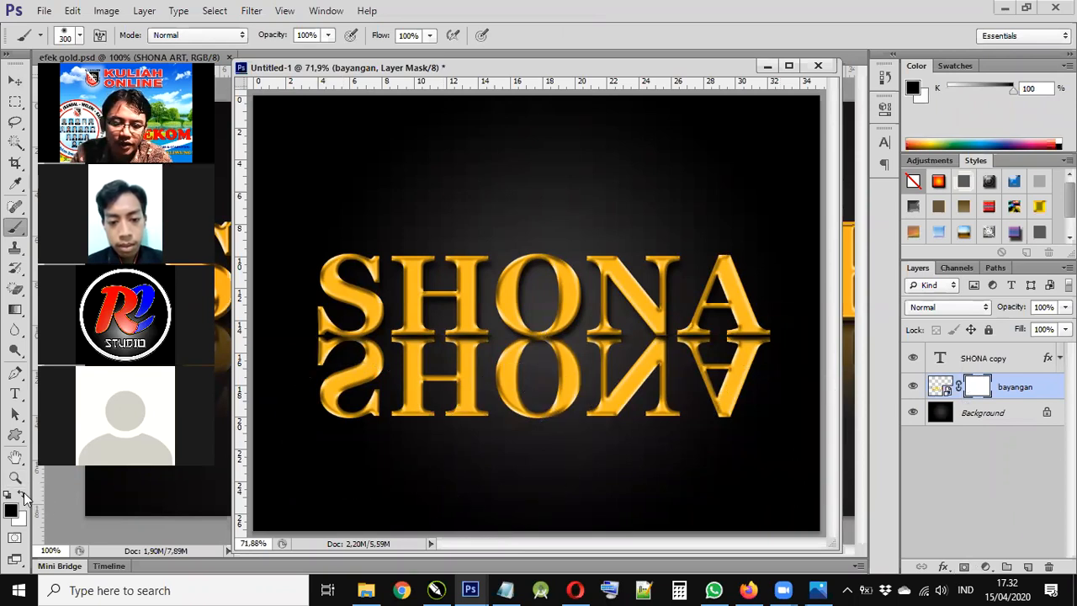
{"action": "mouse_move", "coordinate": [379, 450]}
{"action": "left_mouse_down"}
{"action": "mouse_move", "coordinate": [594, 435]}
{"action": "mouse_move", "coordinate": [794, 457]}
{"action": "left_mouse_up"}
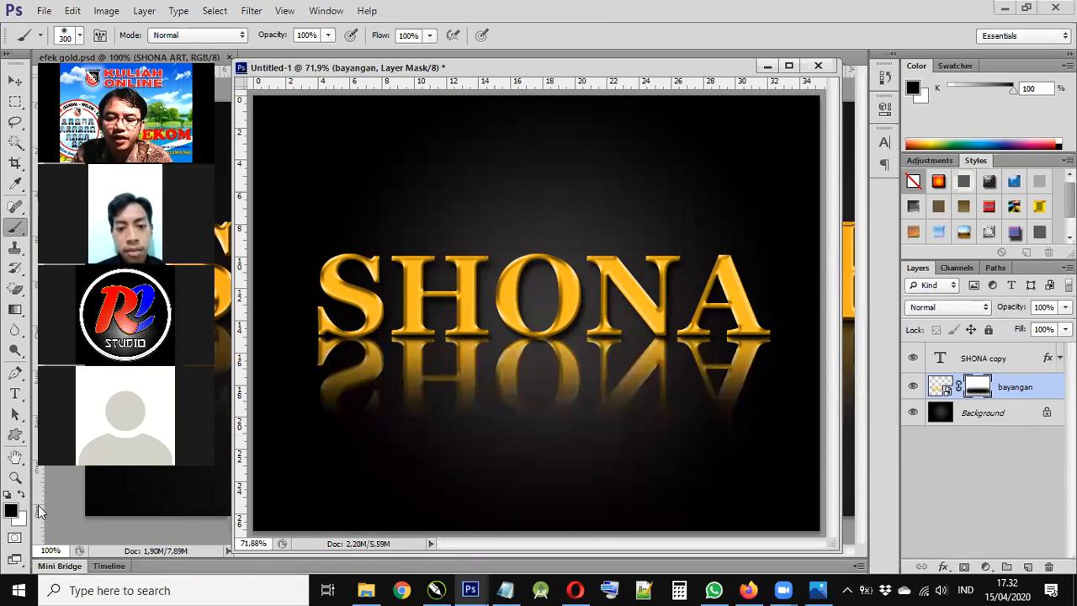
{"action": "left_click", "coordinate": [312, 436]}
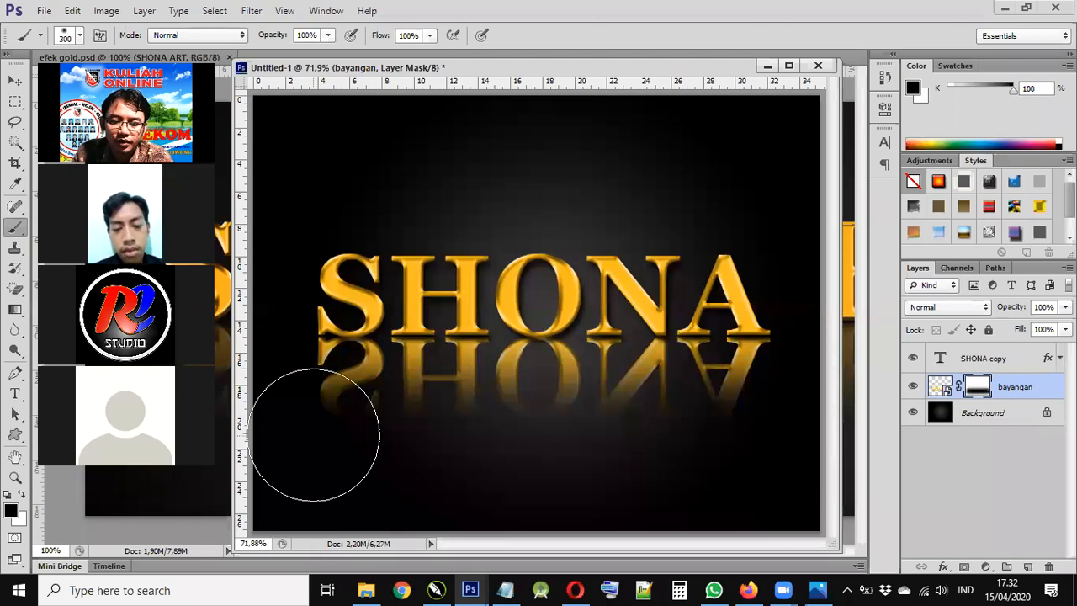
- Lower the reflection layer's opacity to 34%, then select the SHONA copy text layer
{"action": "left_click", "coordinate": [15, 82]}
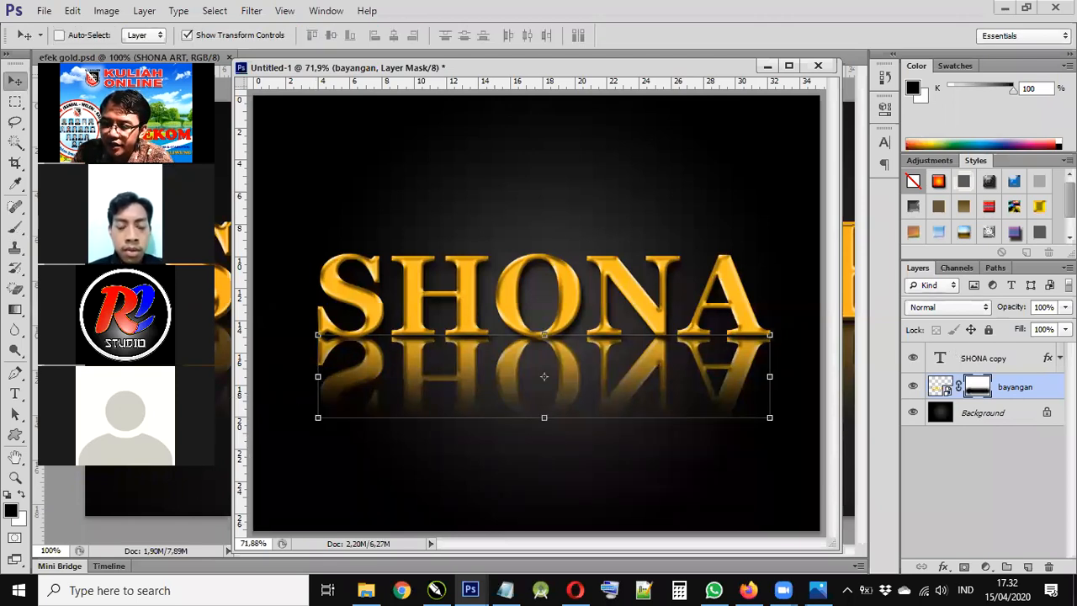
{"action": "left_click", "coordinate": [1065, 307]}
{"action": "left_click_drag", "start_coordinate": [1061, 326], "coordinate": [1013, 325]}
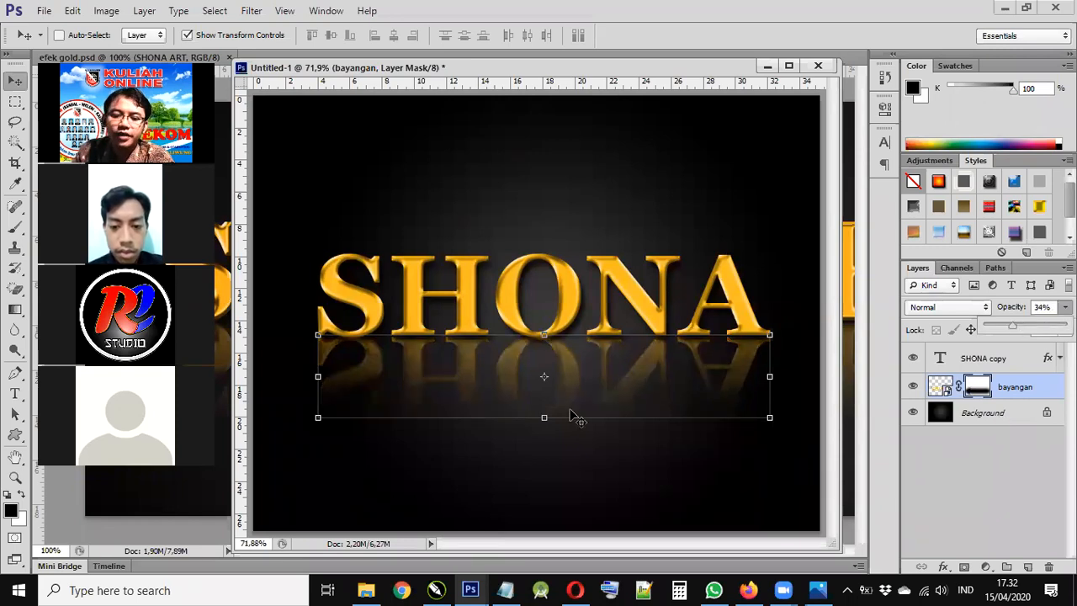
{"action": "left_click", "coordinate": [463, 404], "text": "ctrl"}
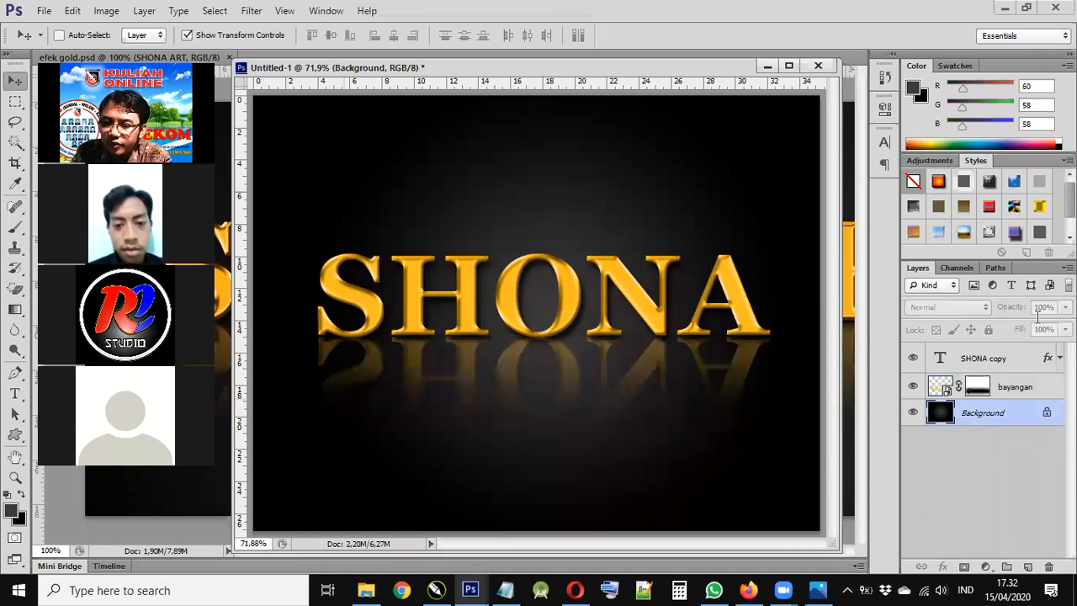
{"action": "left_click", "coordinate": [1023, 356]}
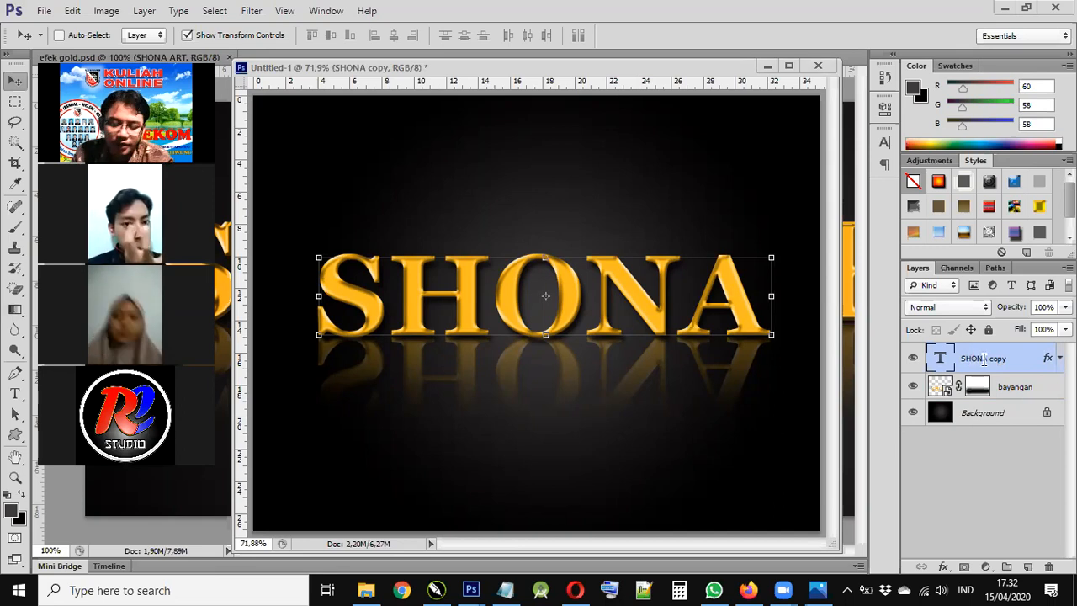
- Create a new layer above SHONA copy and name it glowing
{"action": "key", "text": "ctrl+shift+alt+n"}
{"action": "double_click", "coordinate": [984, 357]}
{"action": "type", "text": "g"}
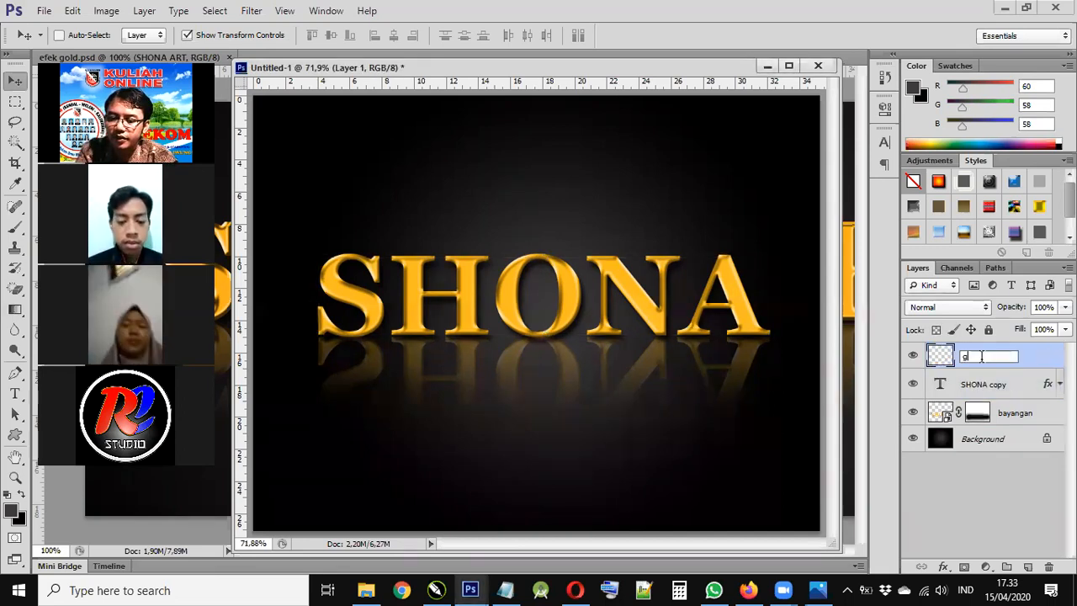
{"action": "type", "text": "lowing"}
{"action": "key", "text": "Return"}
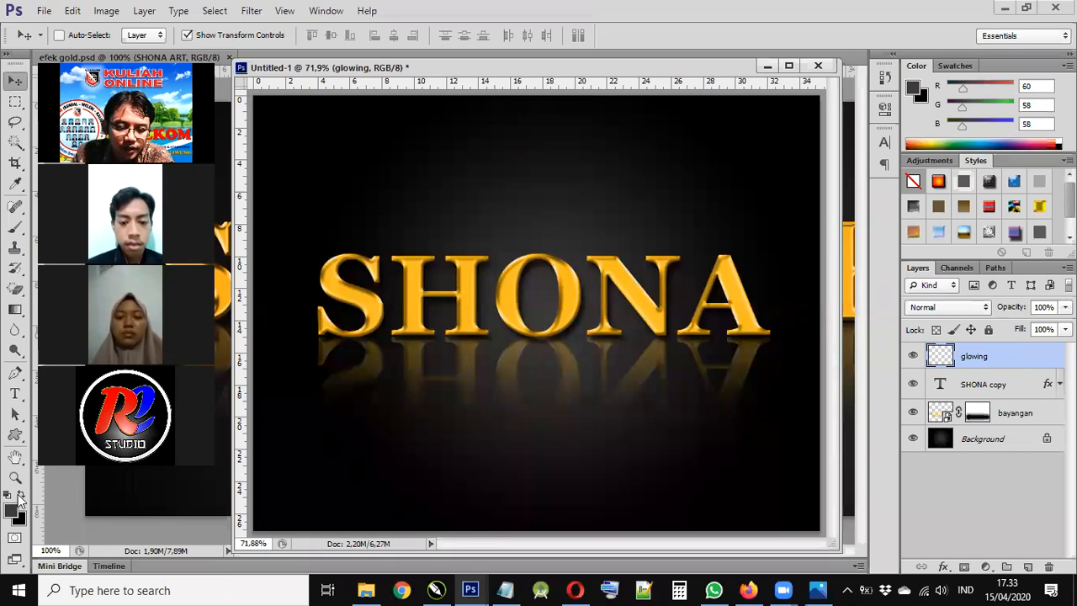
- Set the foreground colour to white and the brush size to 82 px
{"action": "left_click", "coordinate": [21, 495]}
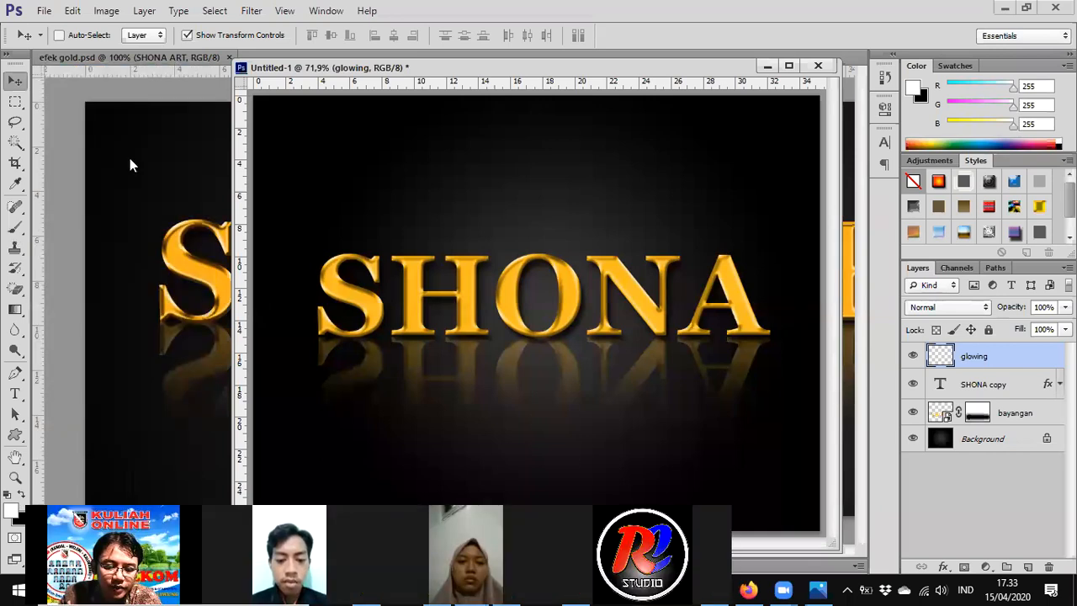
{"action": "key", "text": "b"}
{"action": "right_click", "coordinate": [133, 151]}
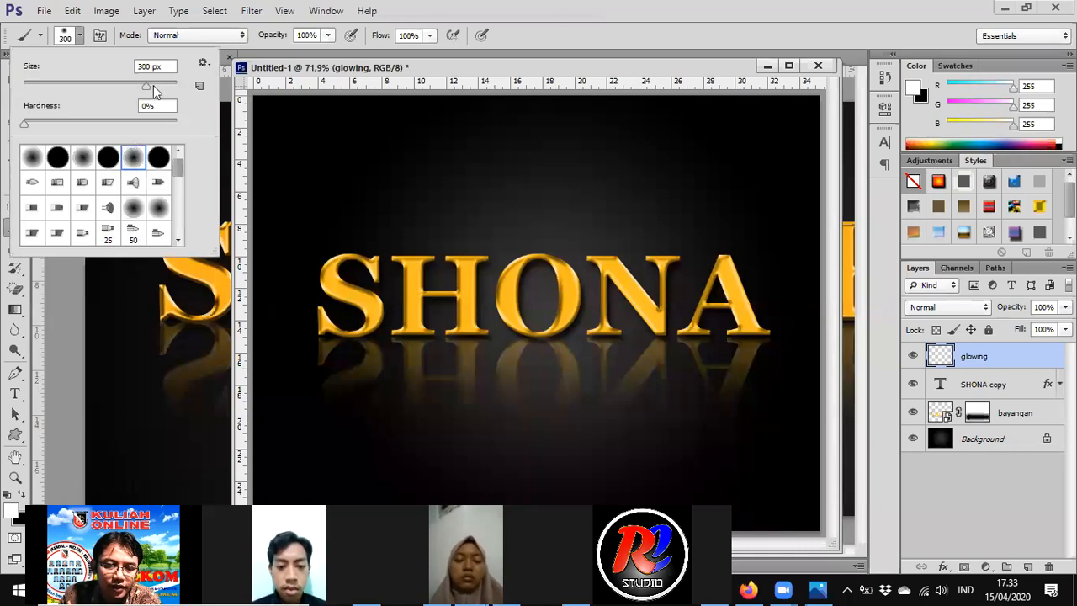
{"action": "left_click", "coordinate": [143, 84]}
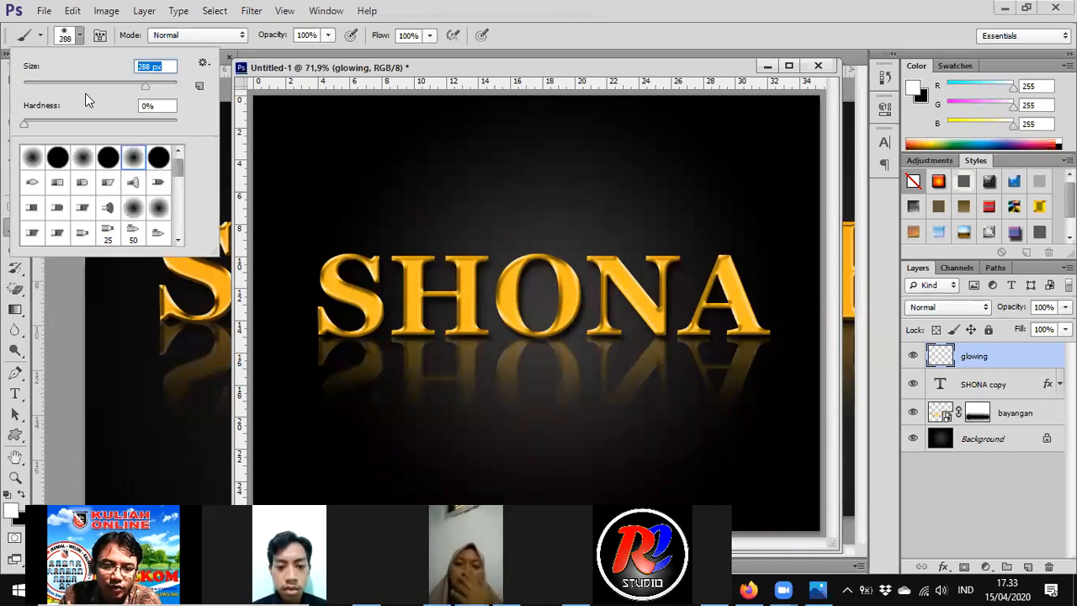
{"action": "left_click", "coordinate": [66, 83]}
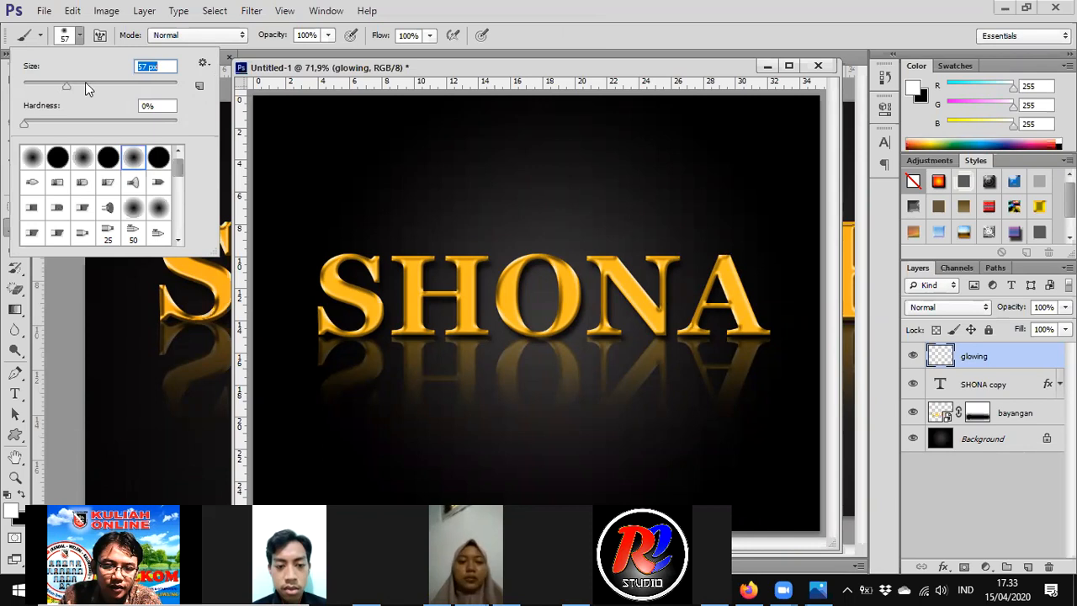
{"action": "left_click", "coordinate": [85, 82]}
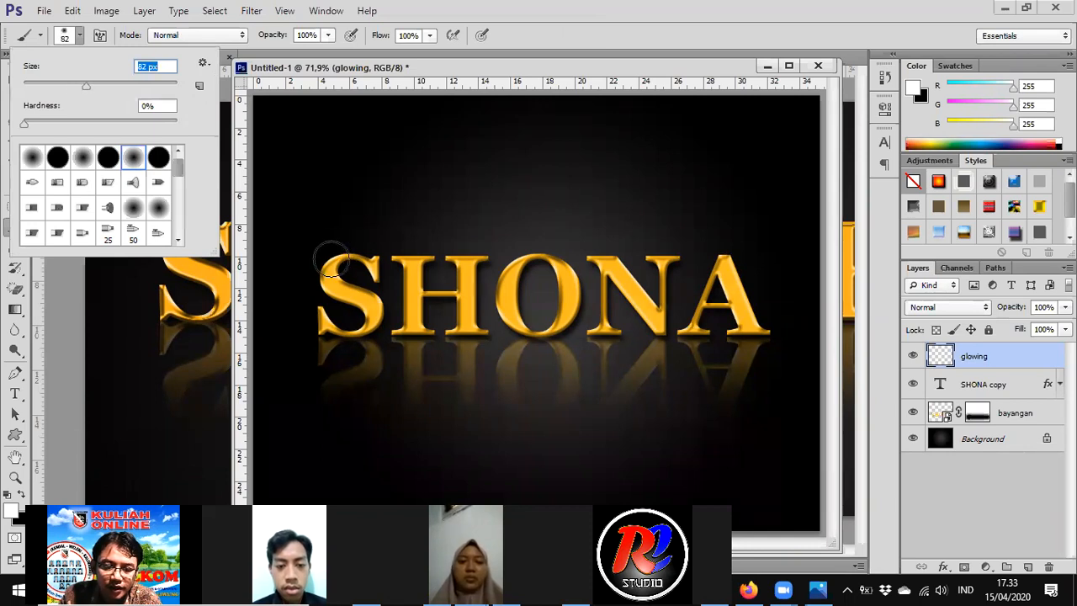
- Paint soft white glows on the tops and edges of the S, H, O, N and A
{"action": "left_click", "coordinate": [331, 262]}
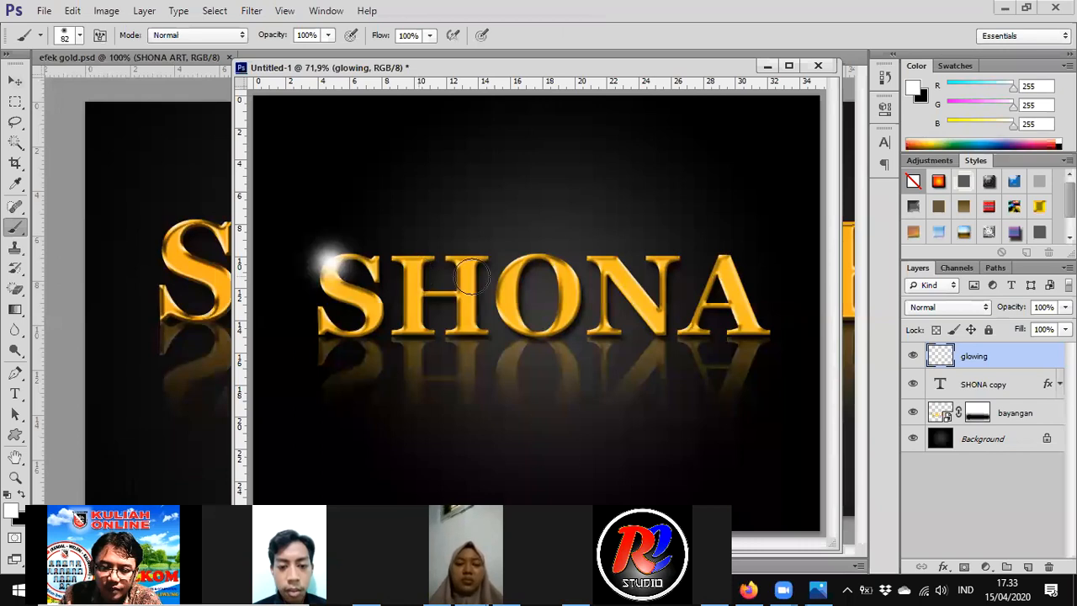
{"action": "left_click", "coordinate": [419, 275]}
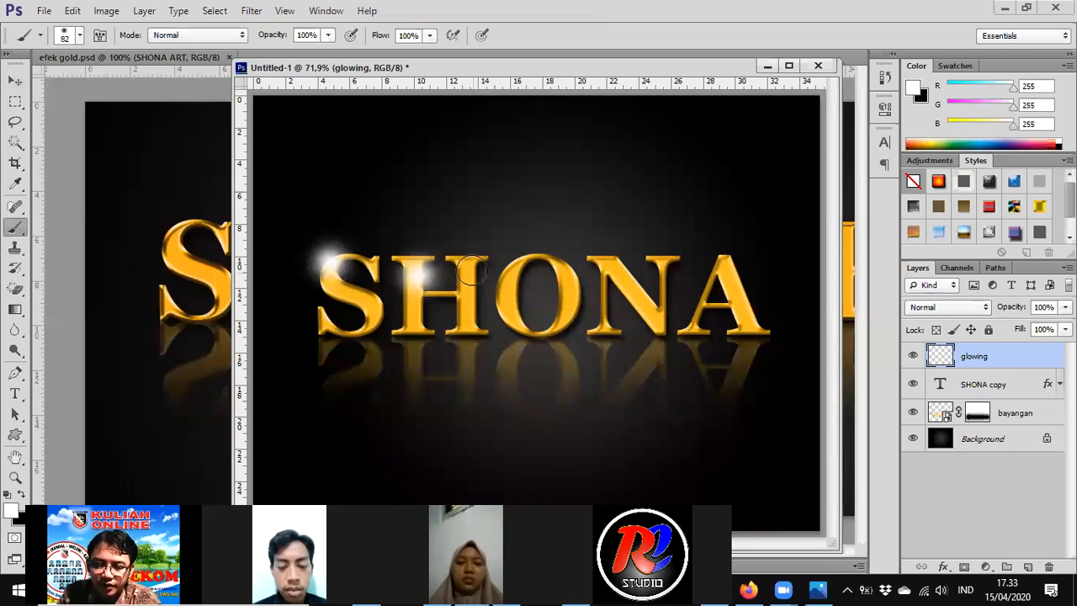
{"action": "key", "text": "bracketleft"}
{"action": "left_click", "coordinate": [473, 269]}
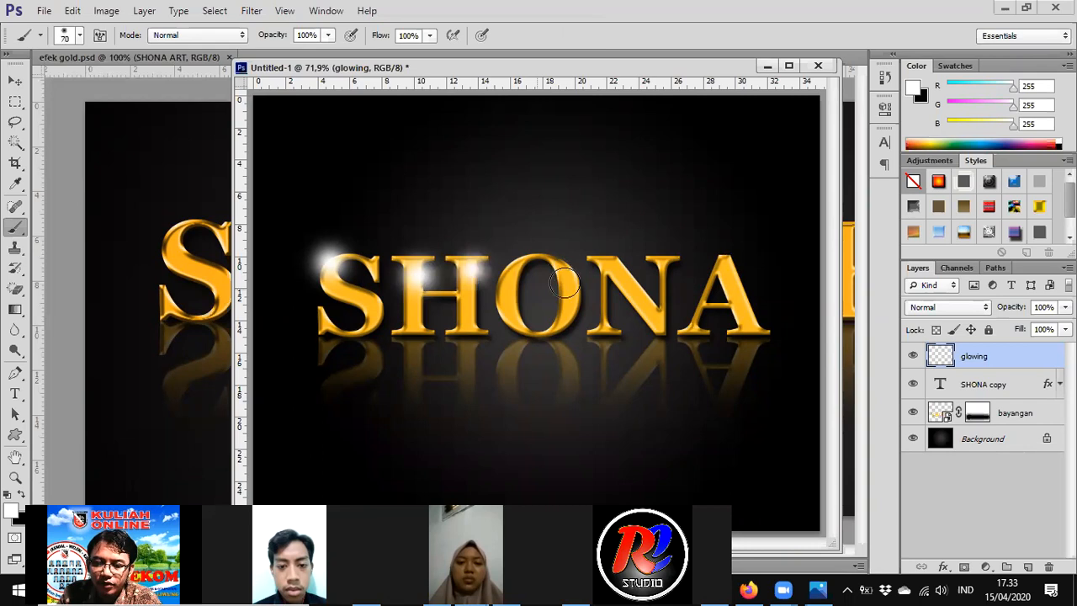
{"action": "left_click", "coordinate": [509, 311]}
{"action": "left_click", "coordinate": [565, 272]}
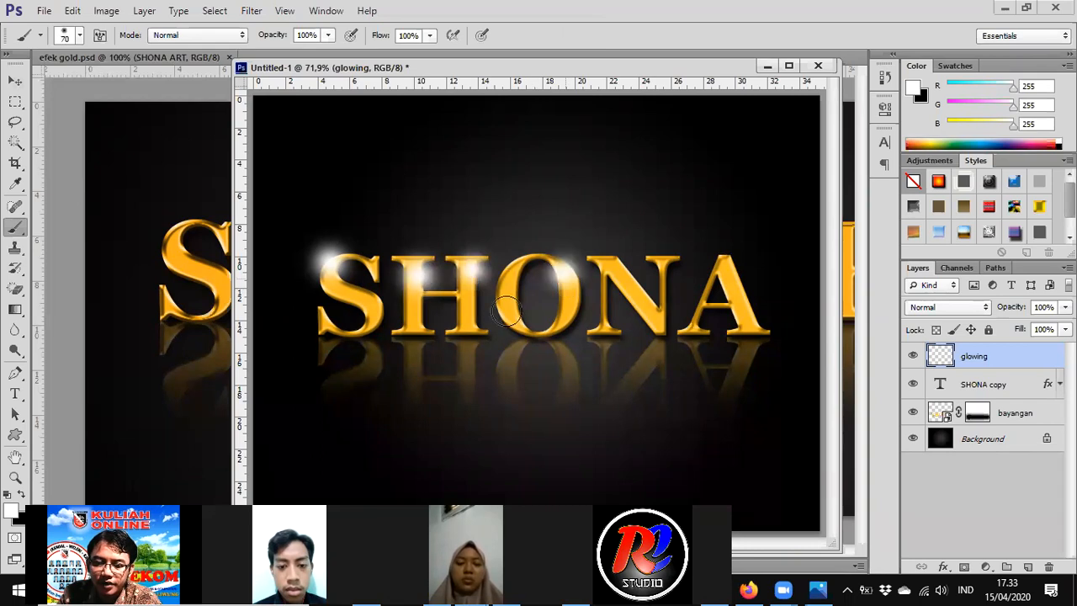
{"action": "left_click", "coordinate": [623, 271]}
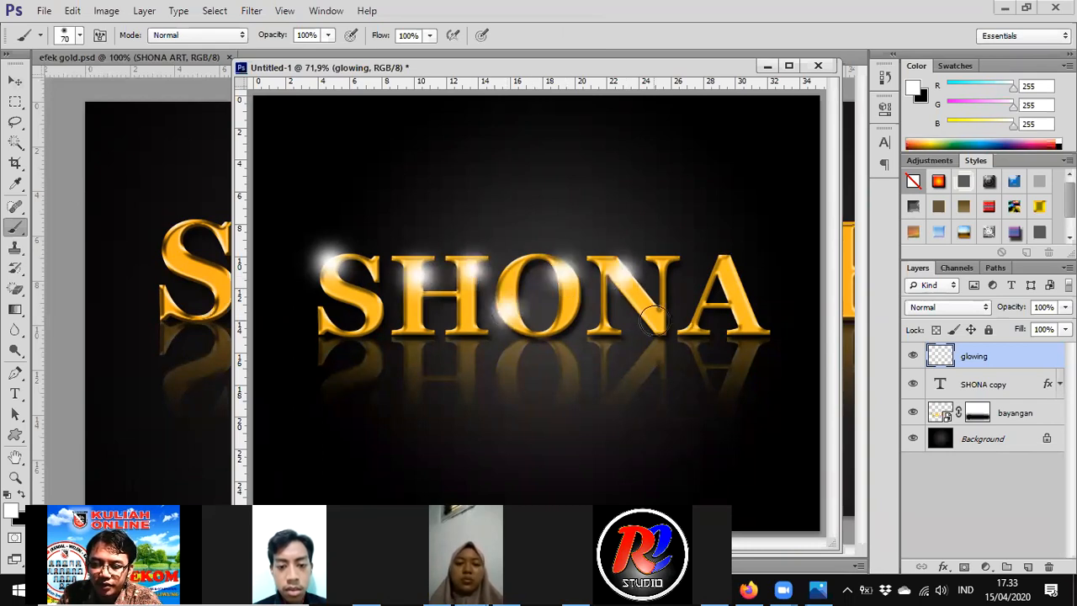
{"action": "left_click", "coordinate": [658, 318]}
{"action": "left_click", "coordinate": [722, 268]}
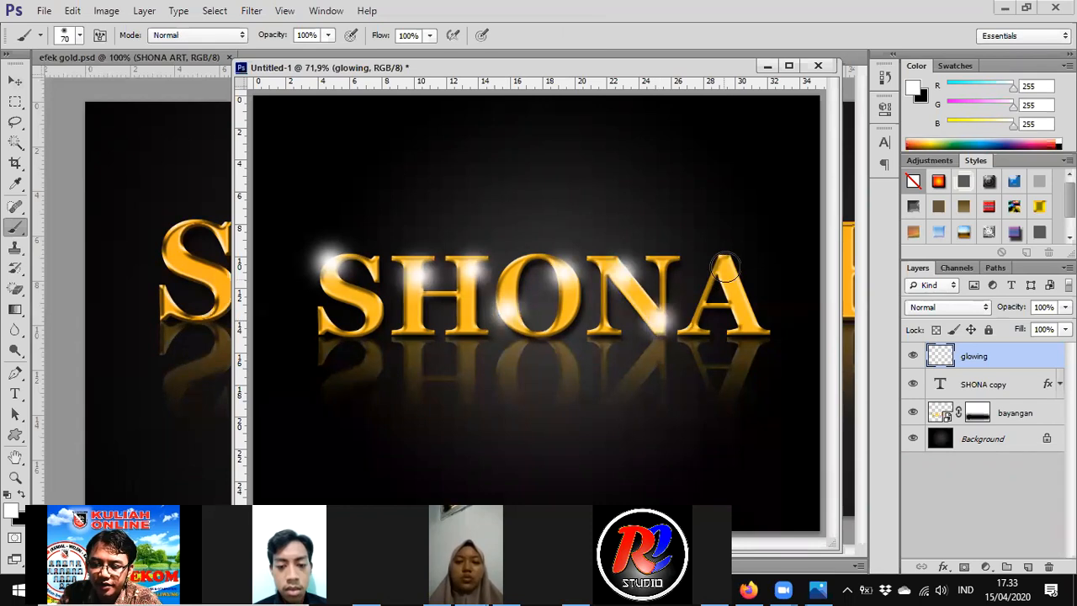
{"action": "left_click", "coordinate": [751, 315]}
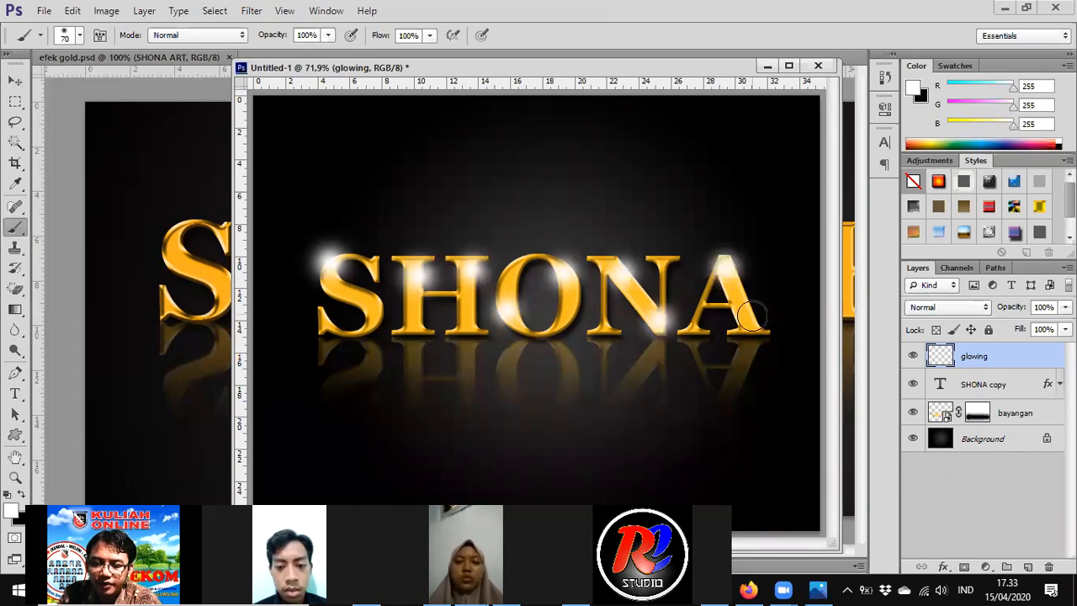
{"action": "left_click", "coordinate": [373, 314]}
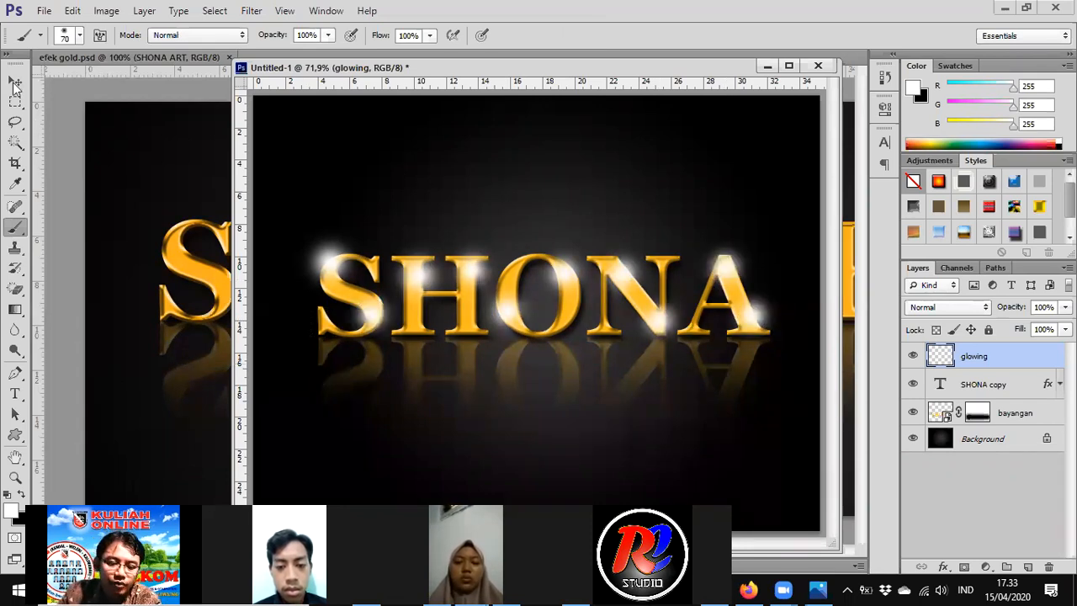
{"action": "key", "text": "v"}
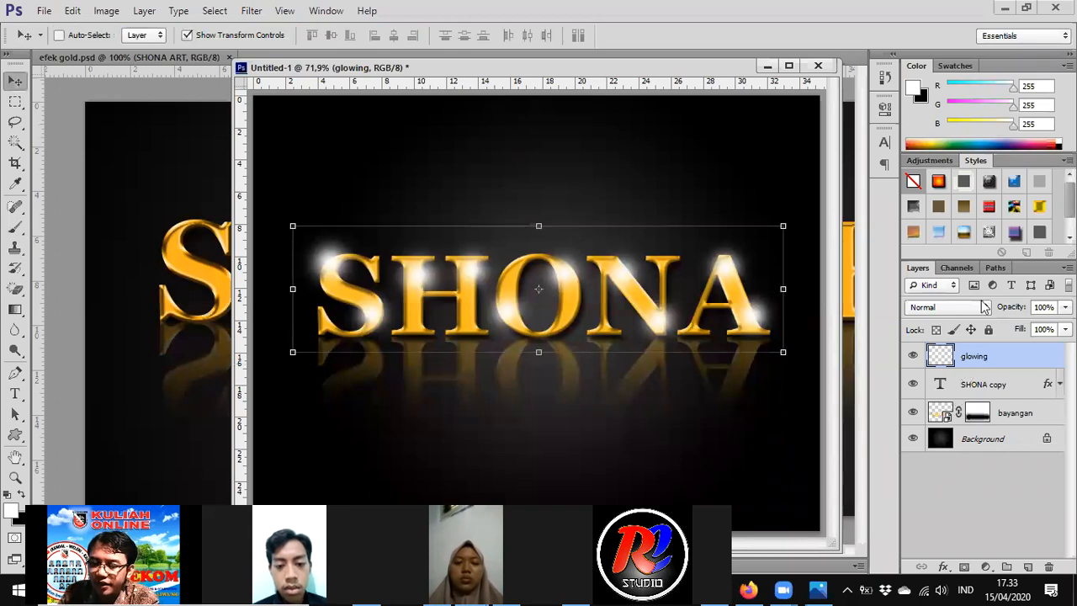
- Set the glowing layer to Overlay after comparing it with Normal and hidden, then select Background
{"action": "left_click", "coordinate": [957, 308]}
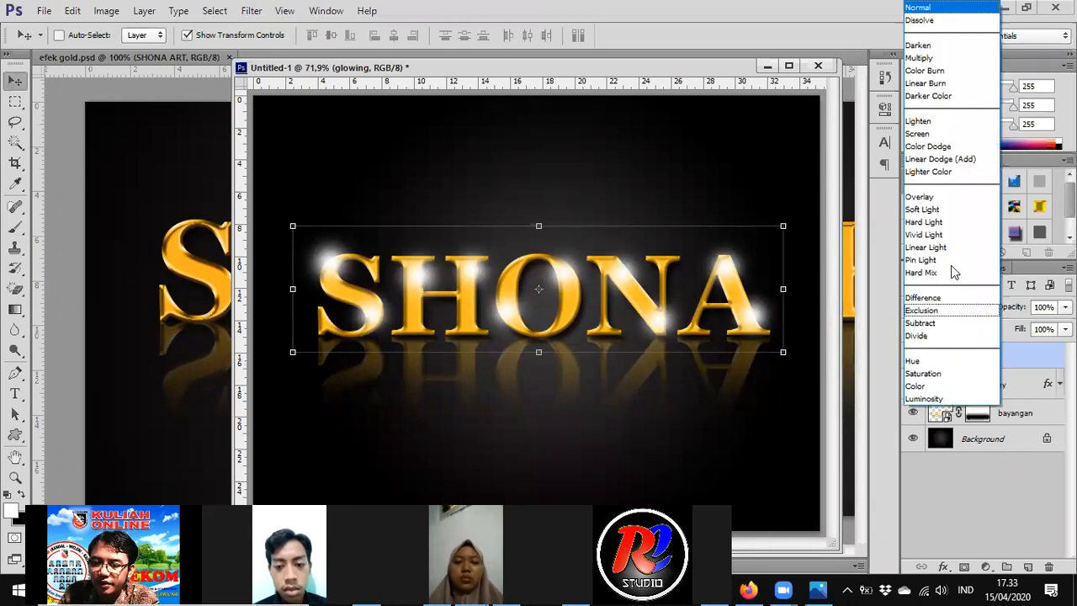
{"action": "left_click", "coordinate": [920, 197]}
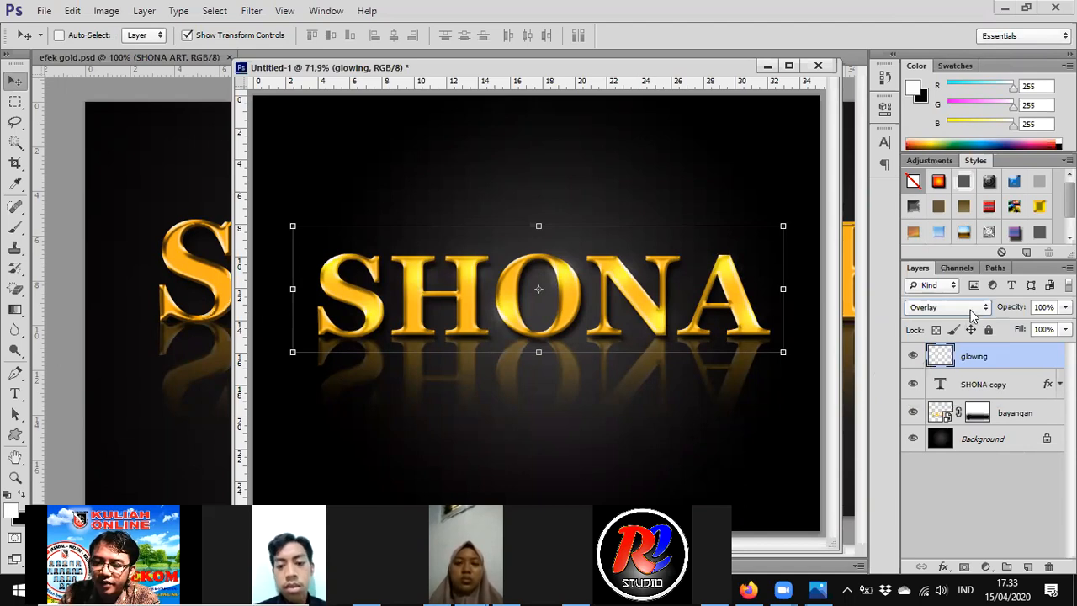
{"action": "left_click", "coordinate": [968, 309]}
{"action": "left_click", "coordinate": [918, 7]}
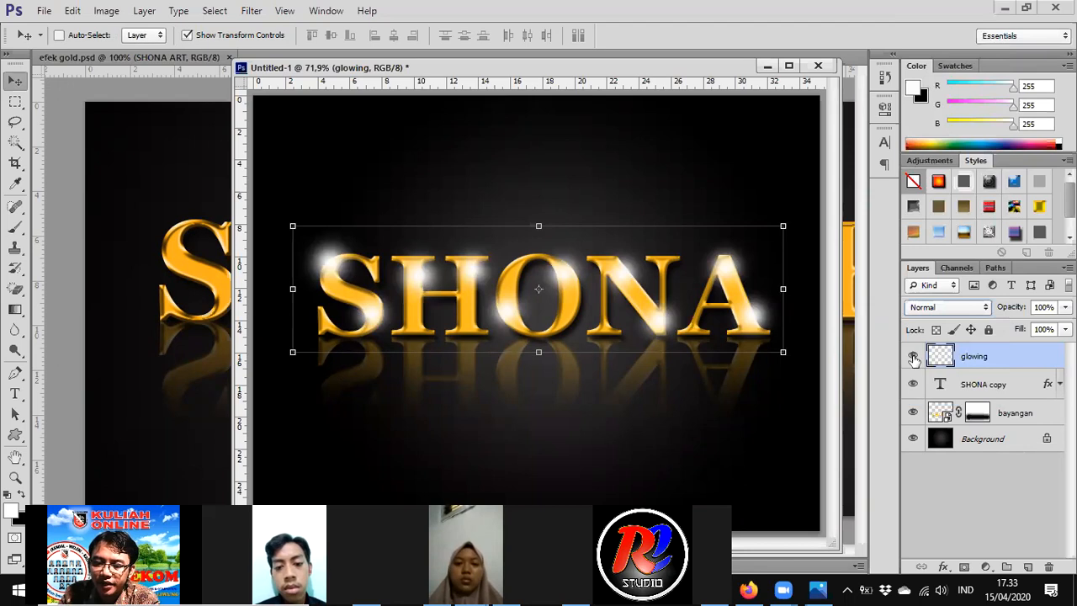
{"action": "left_click", "coordinate": [913, 358]}
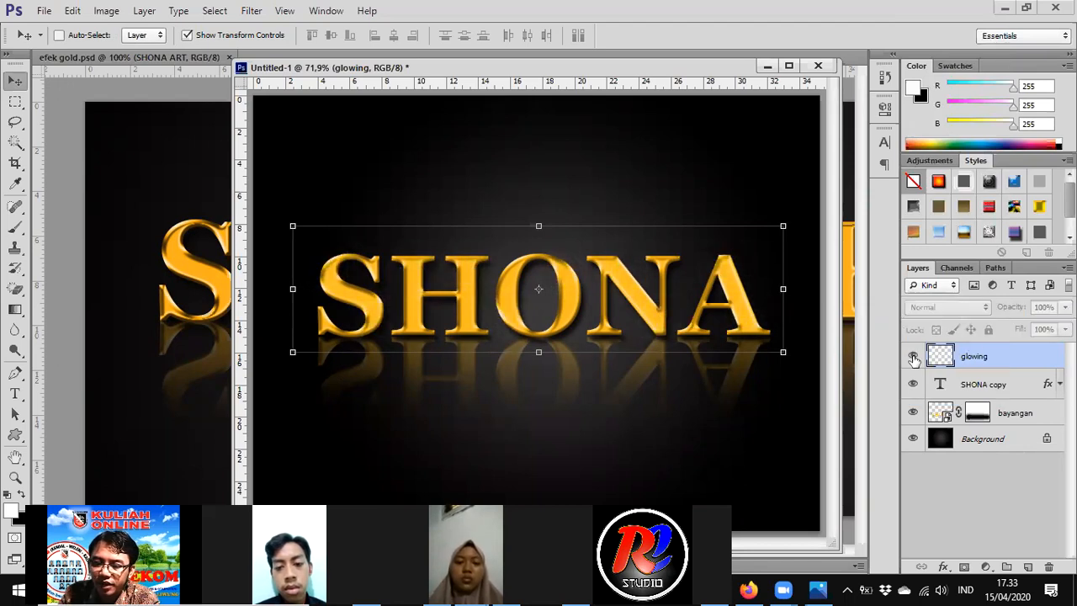
{"action": "left_click", "coordinate": [913, 357]}
{"action": "left_click", "coordinate": [949, 307]}
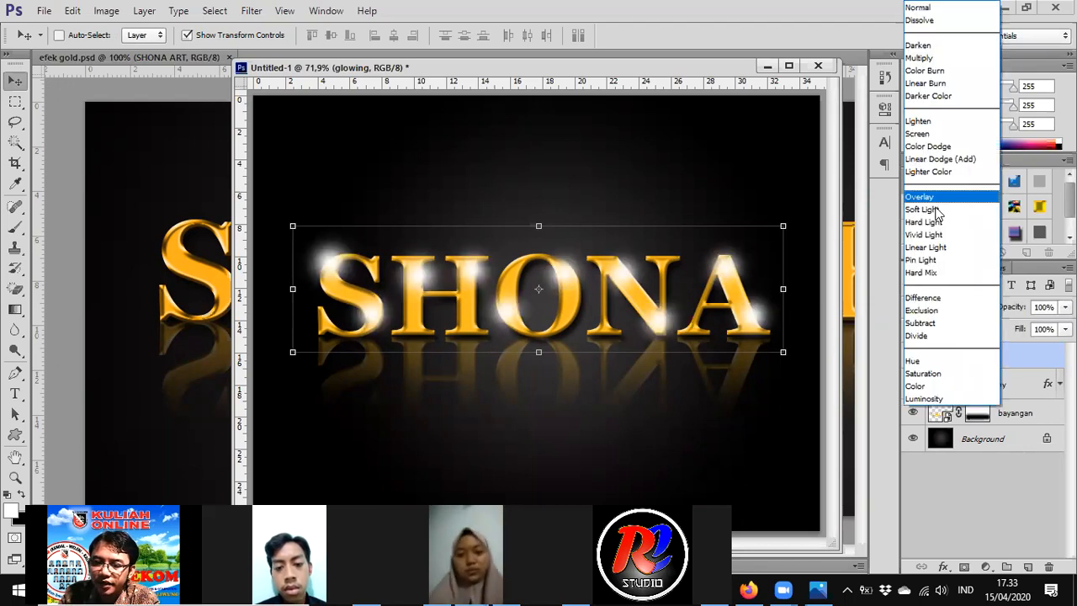
{"action": "left_click", "coordinate": [937, 198]}
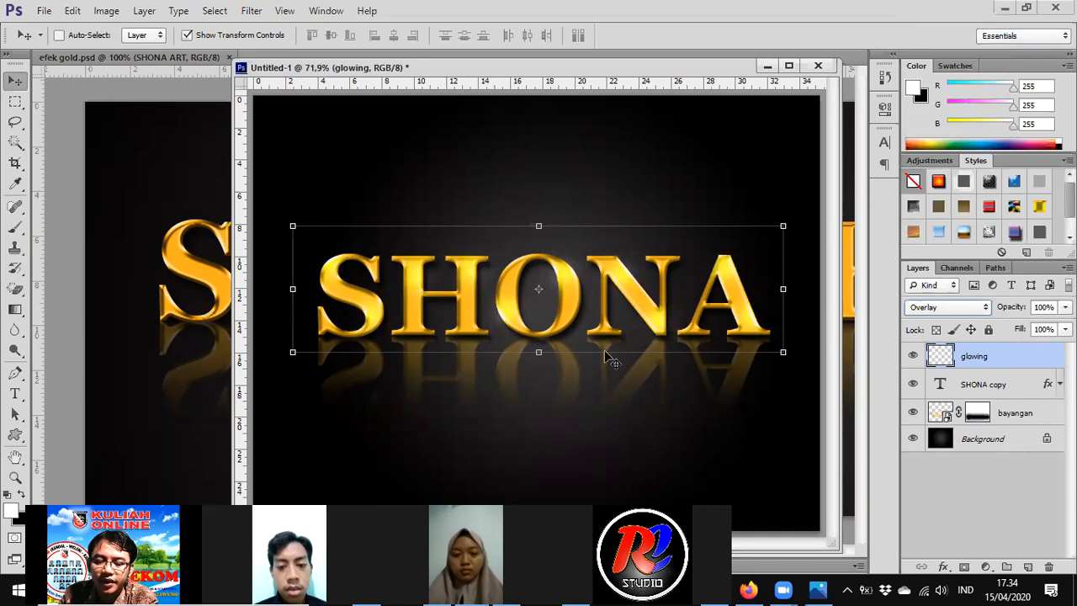
{"action": "left_click", "coordinate": [982, 443]}
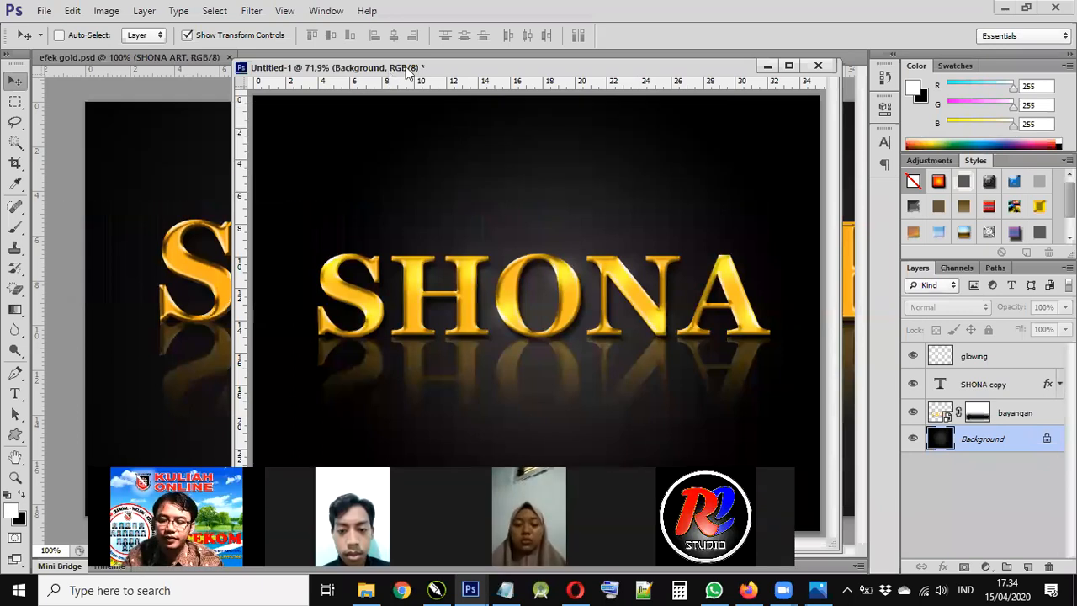
- Crop empty space off the top and bottom of the image
{"action": "key", "text": "ctrl+minus"}
{"action": "key", "text": "ctrl+minus"}
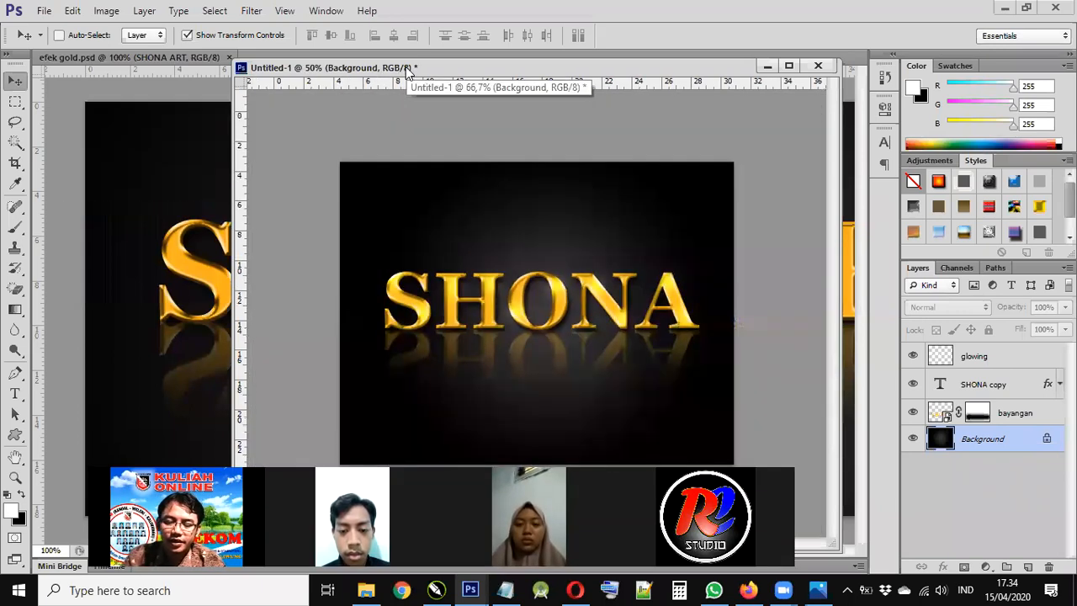
{"action": "left_click", "coordinate": [15, 162]}
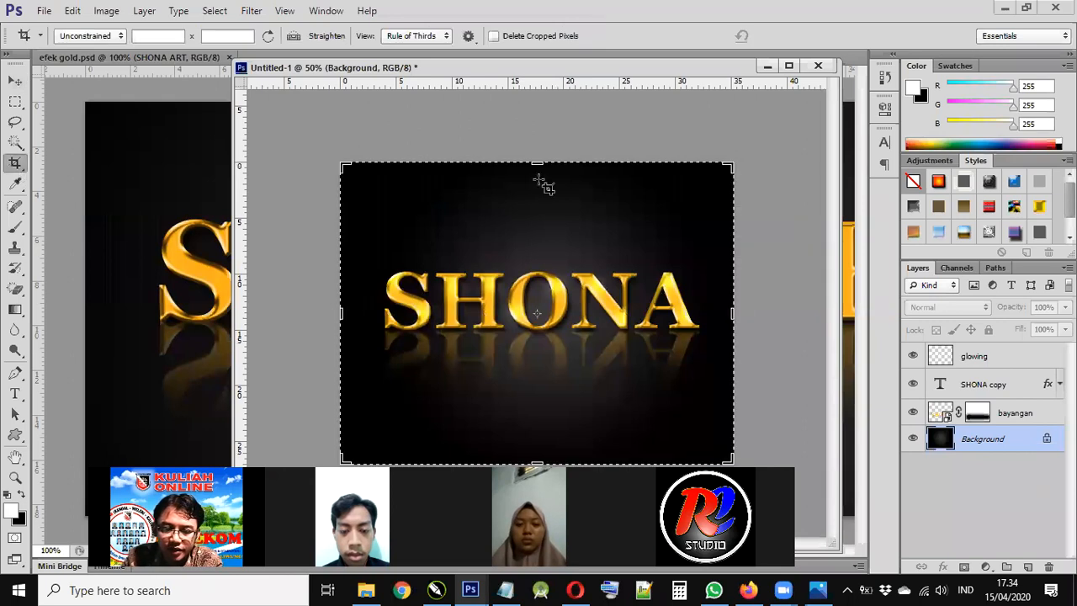
{"action": "left_click_drag", "start_coordinate": [538, 195], "coordinate": [538, 226]}
{"action": "left_click_drag", "start_coordinate": [537, 433], "coordinate": [537, 413]}
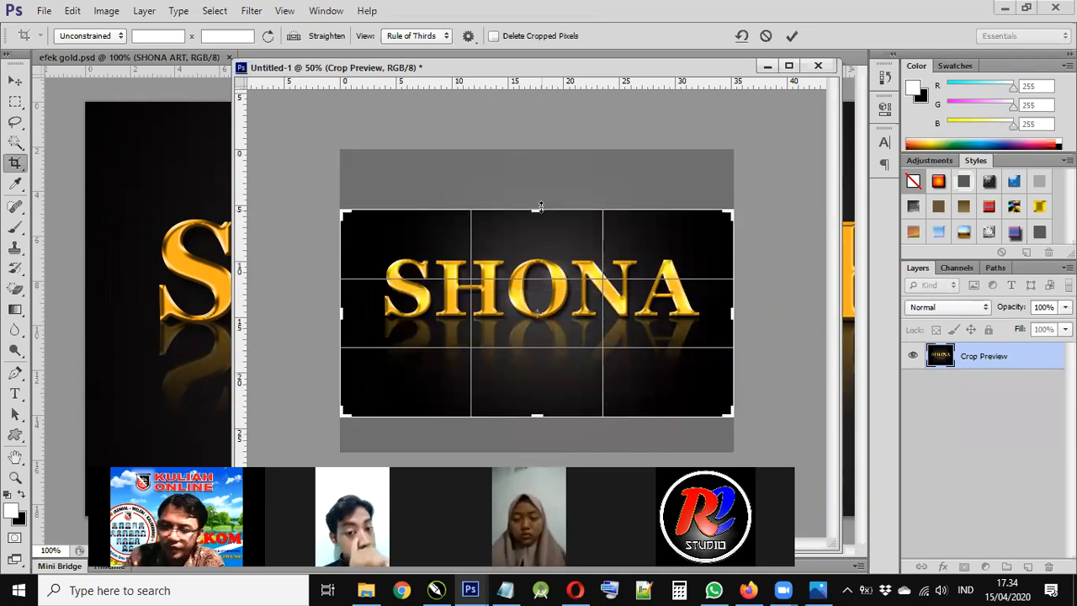
{"action": "left_click_drag", "start_coordinate": [540, 206], "coordinate": [540, 201]}
{"action": "key", "text": "Return"}
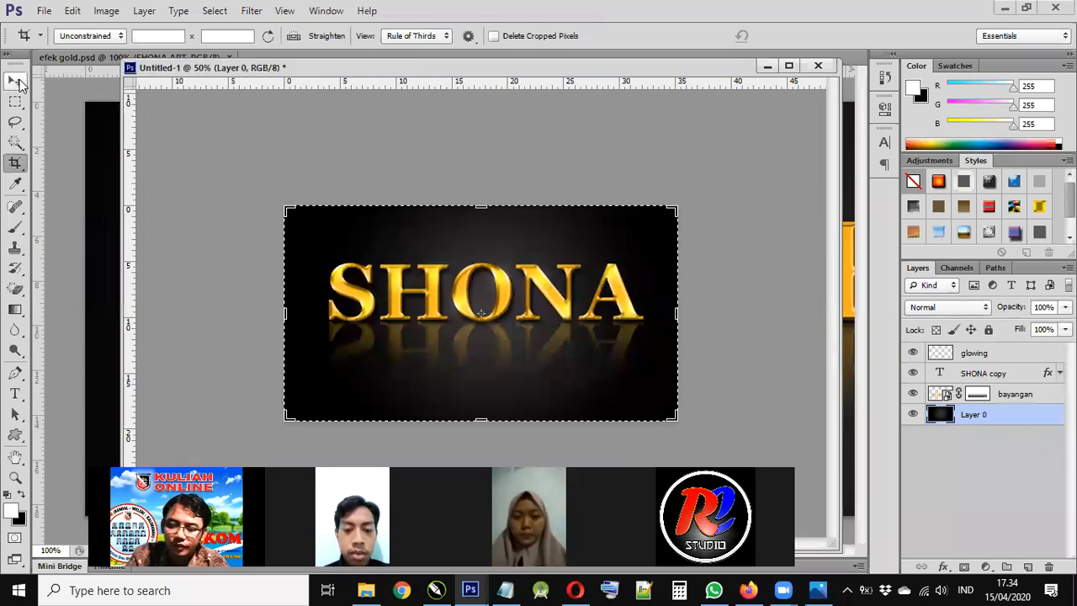
- Check the cropped artwork at actual size, then return to the smaller zoom
{"action": "left_click", "coordinate": [16, 81]}
{"action": "key", "text": "ctrl+plus"}
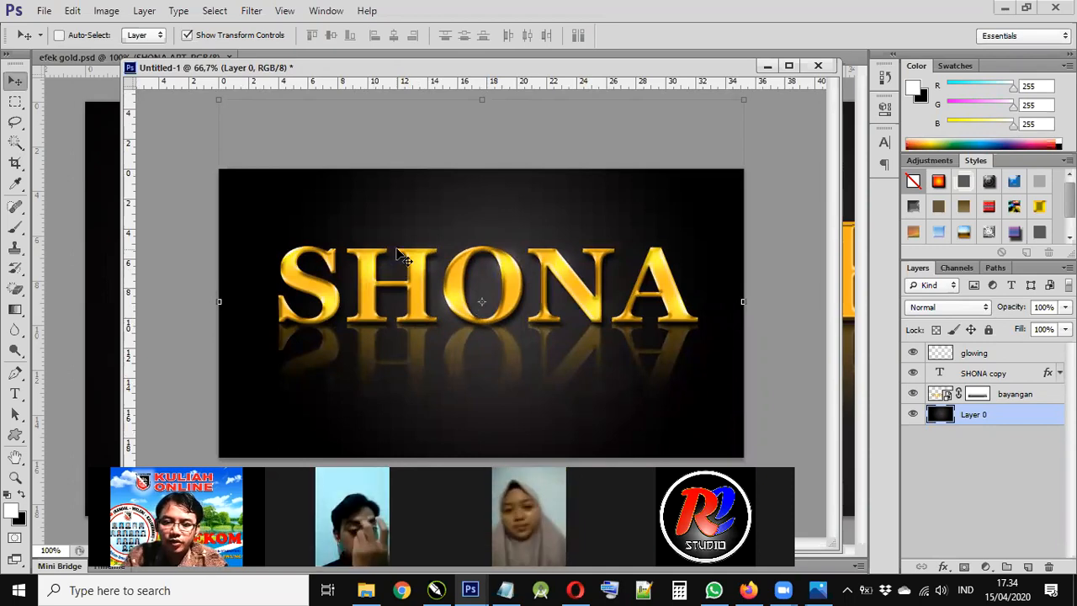
{"action": "key", "text": "ctrl+plus"}
{"action": "key", "text": "ctrl+minus"}
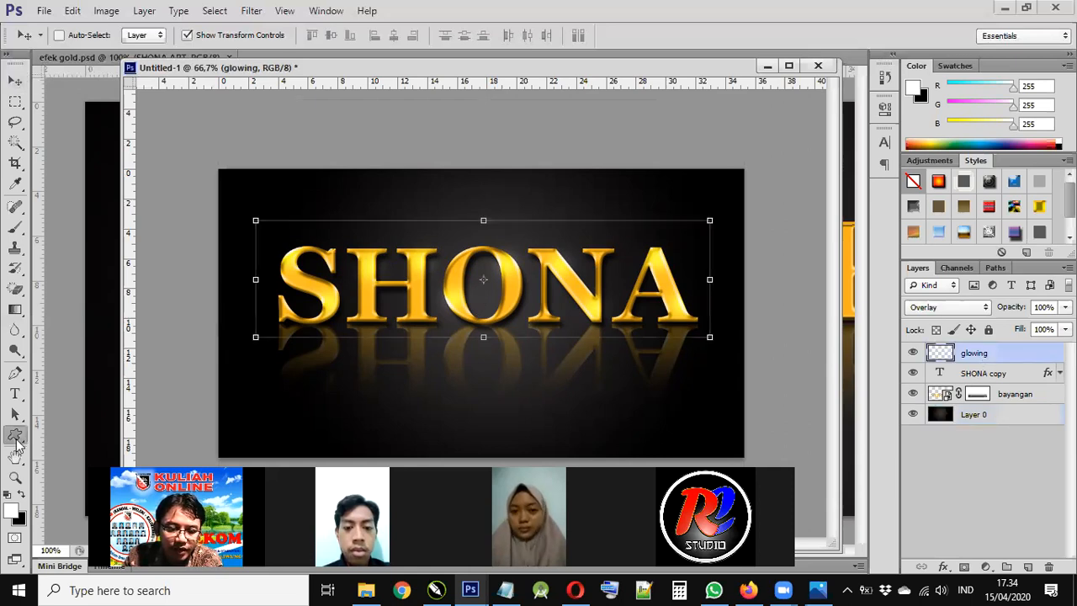
{"action": "right_click", "coordinate": [15, 438]}
{"action": "left_click", "coordinate": [328, 68]}
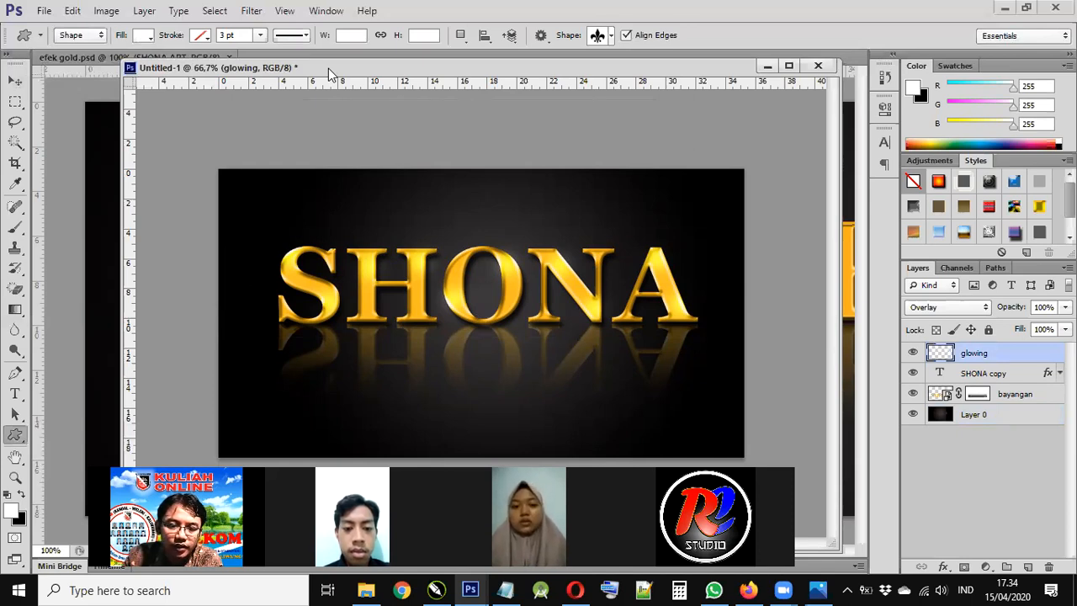
{"action": "left_click", "coordinate": [147, 41]}
{"action": "left_click", "coordinate": [210, 36]}
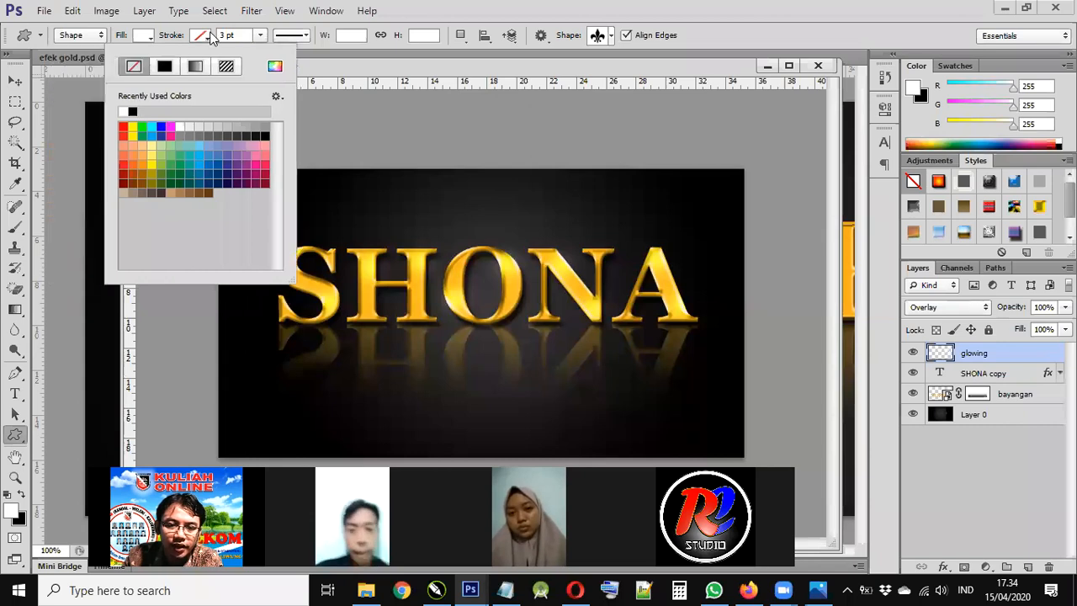
{"action": "left_click", "coordinate": [457, 193]}
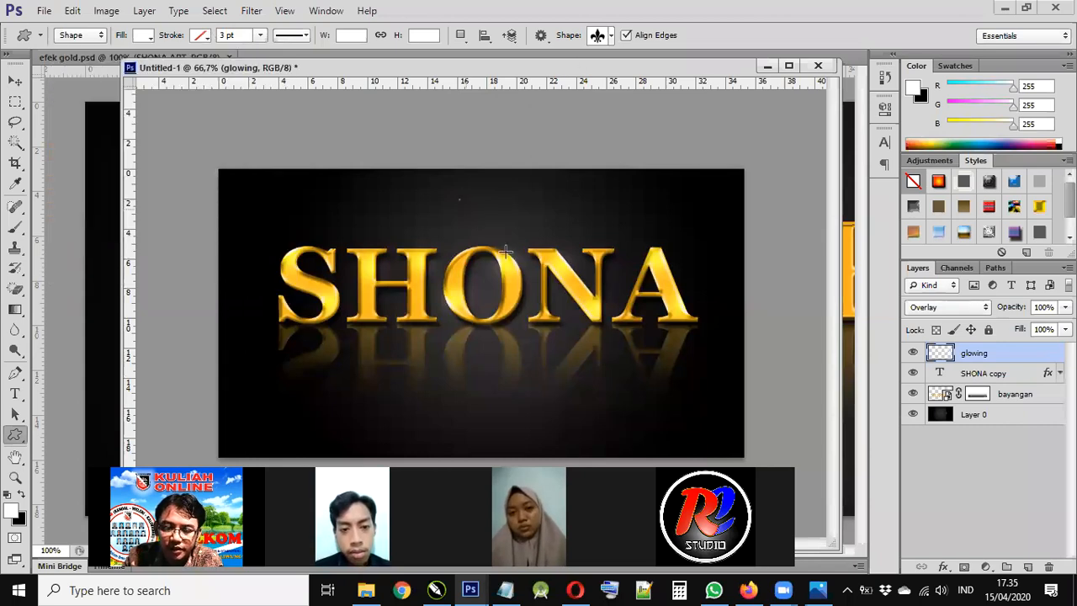
{"action": "mouse_move", "coordinate": [515, 268]}
{"action": "left_mouse_down"}
{"action": "mouse_move", "coordinate": [496, 271]}
{"action": "mouse_move", "coordinate": [528, 271]}
{"action": "left_mouse_up"}
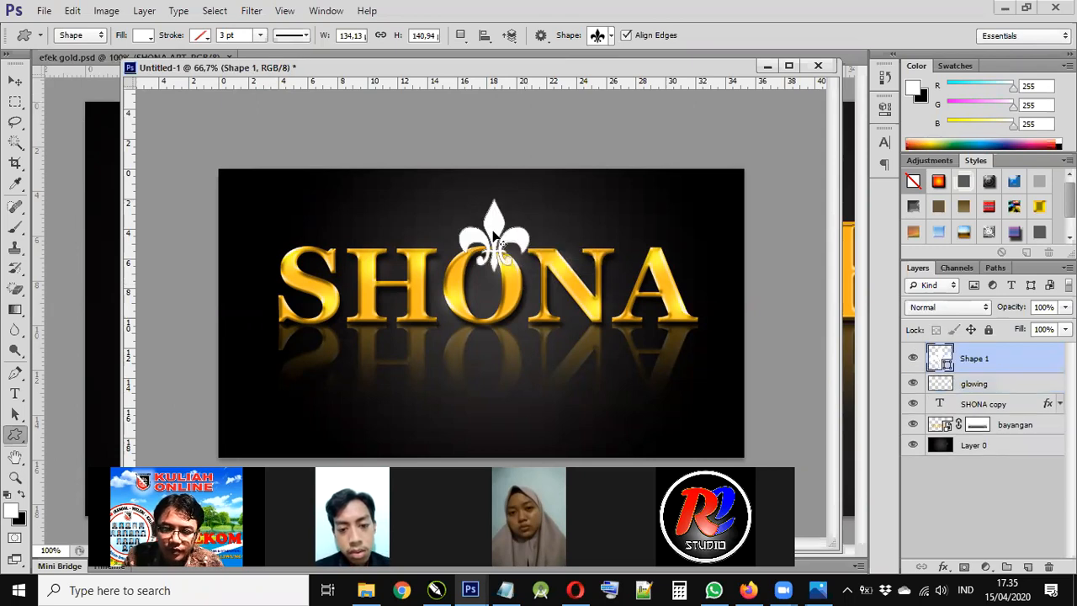
{"action": "key", "text": "v"}
{"action": "left_click_drag", "start_coordinate": [481, 226], "coordinate": [471, 227]}
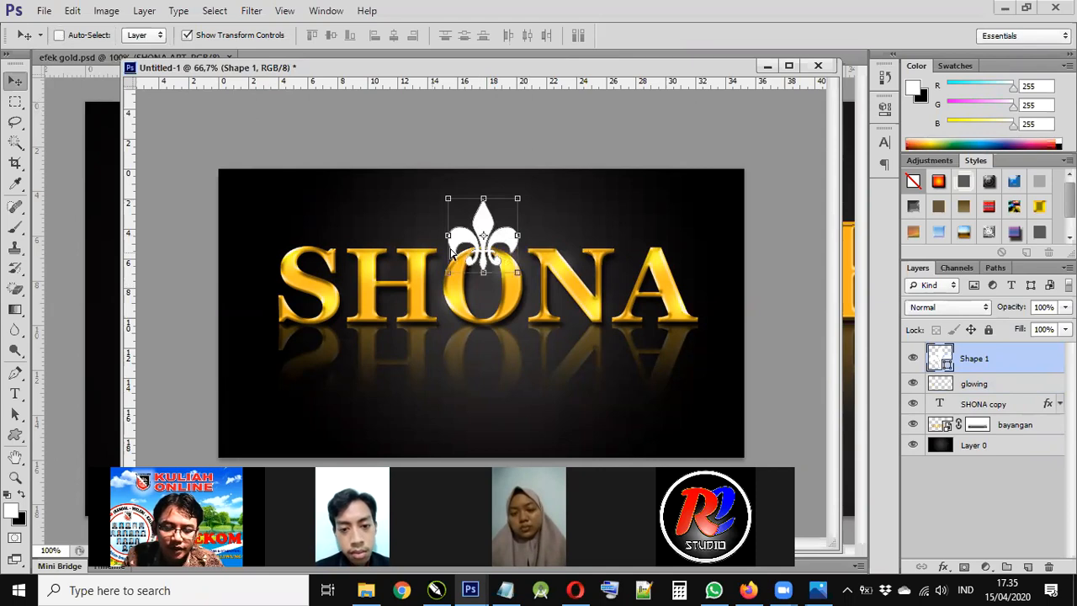
{"action": "key", "text": "ctrl+alt+z"}
{"action": "key", "text": "ctrl+alt+z"}
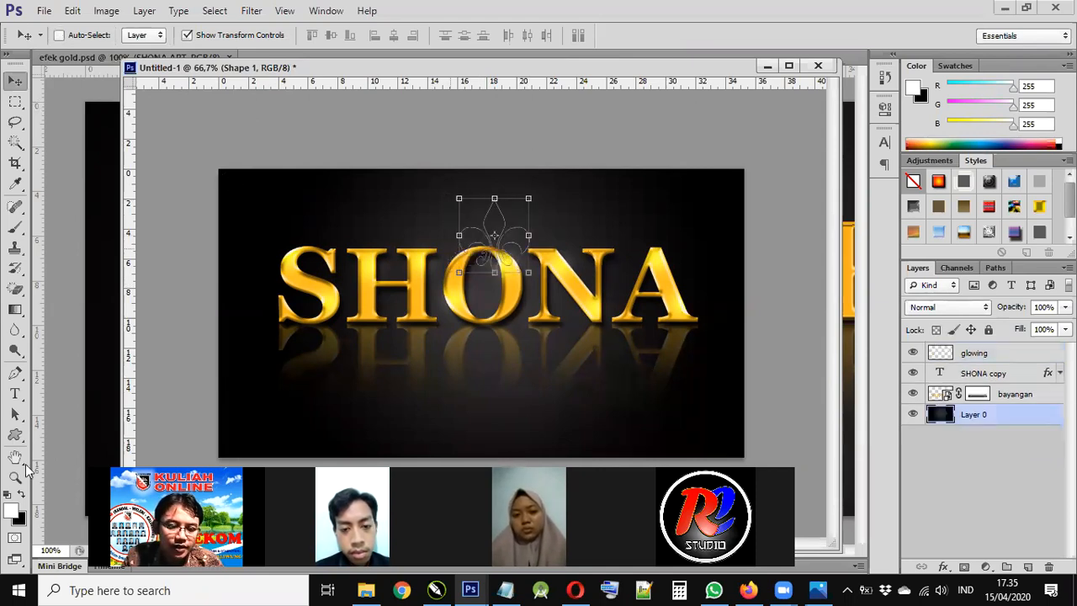
{"action": "key", "text": "u"}
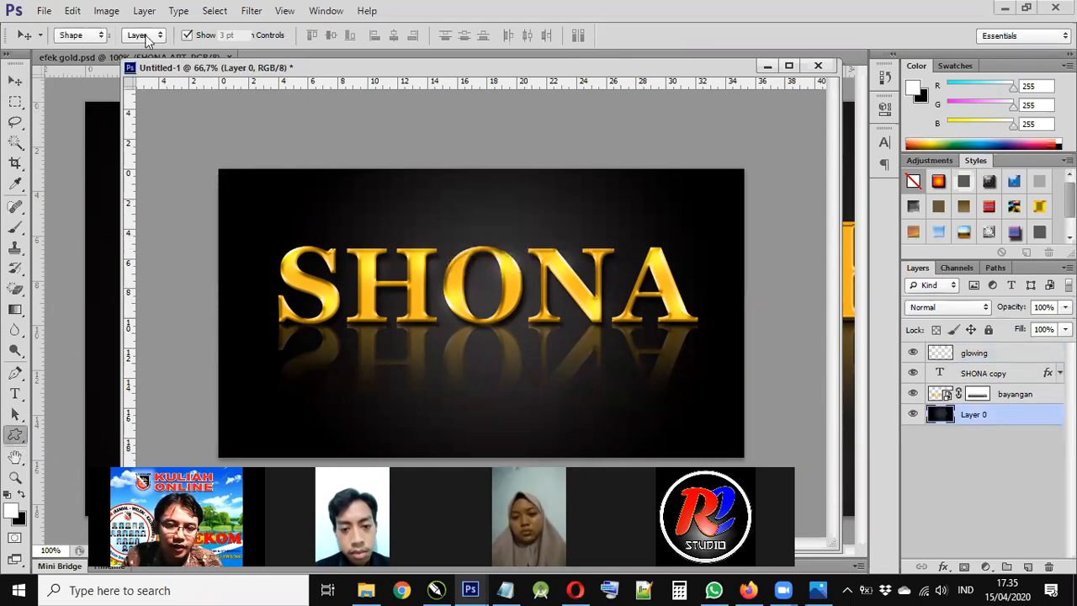
{"action": "left_click", "coordinate": [145, 35]}
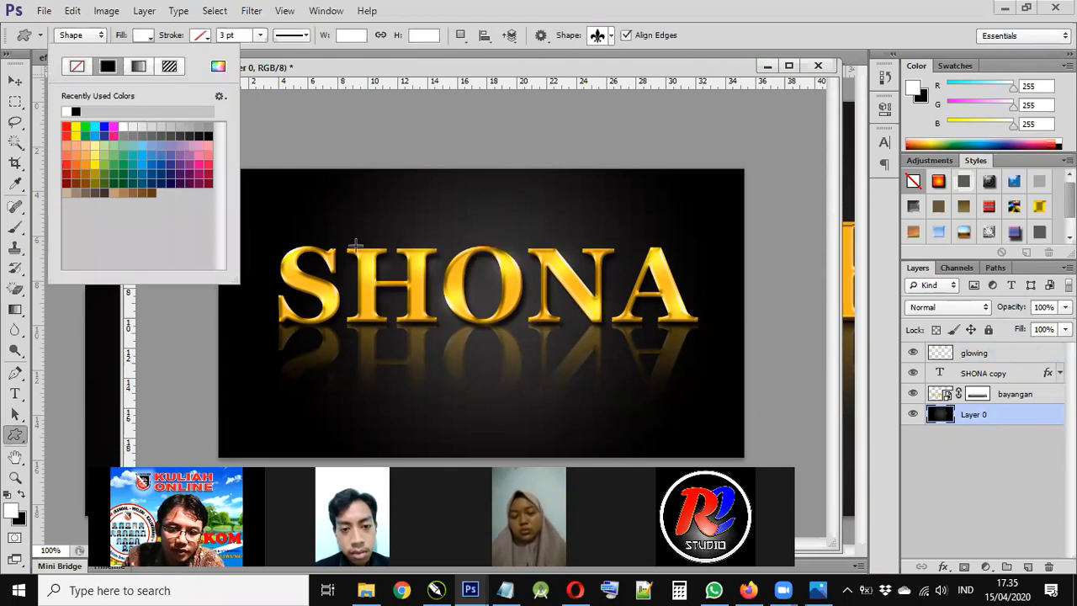
- Draw a yellow fleur-de-lis above the O and move Shape 1 to the top of the stack
{"action": "left_click", "coordinate": [76, 127]}
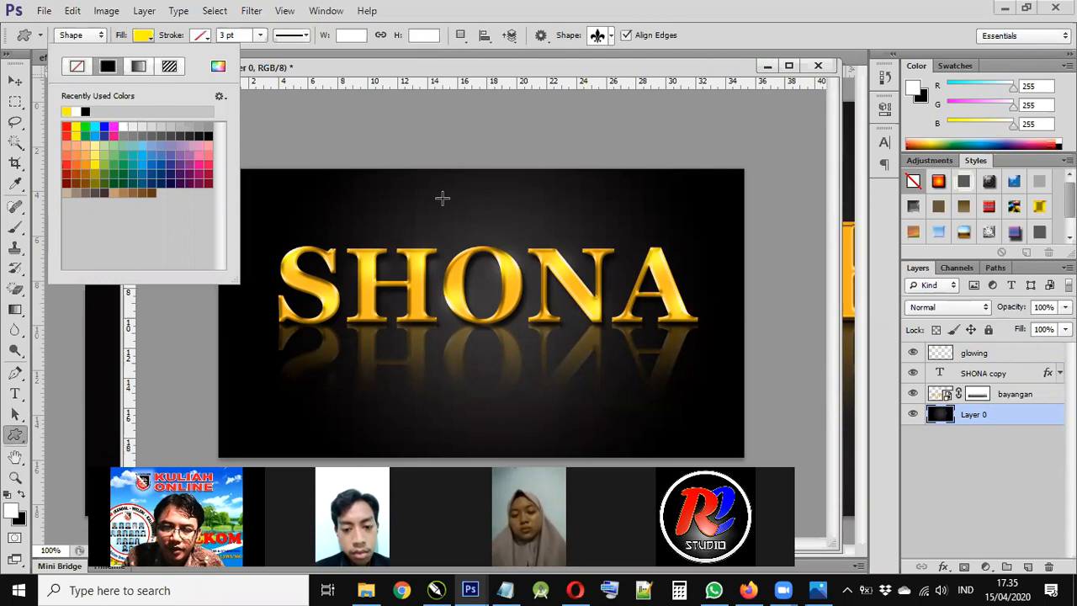
{"action": "left_click_drag", "start_coordinate": [444, 199], "coordinate": [520, 283]}
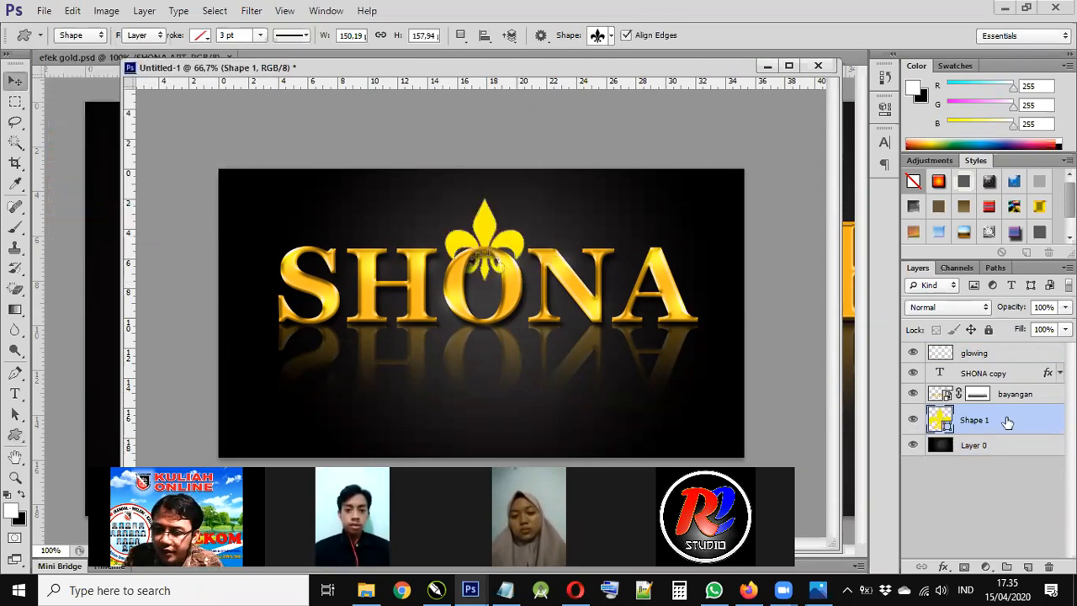
{"action": "key", "text": "v"}
{"action": "left_click_drag", "start_coordinate": [988, 354], "coordinate": [988, 352]}
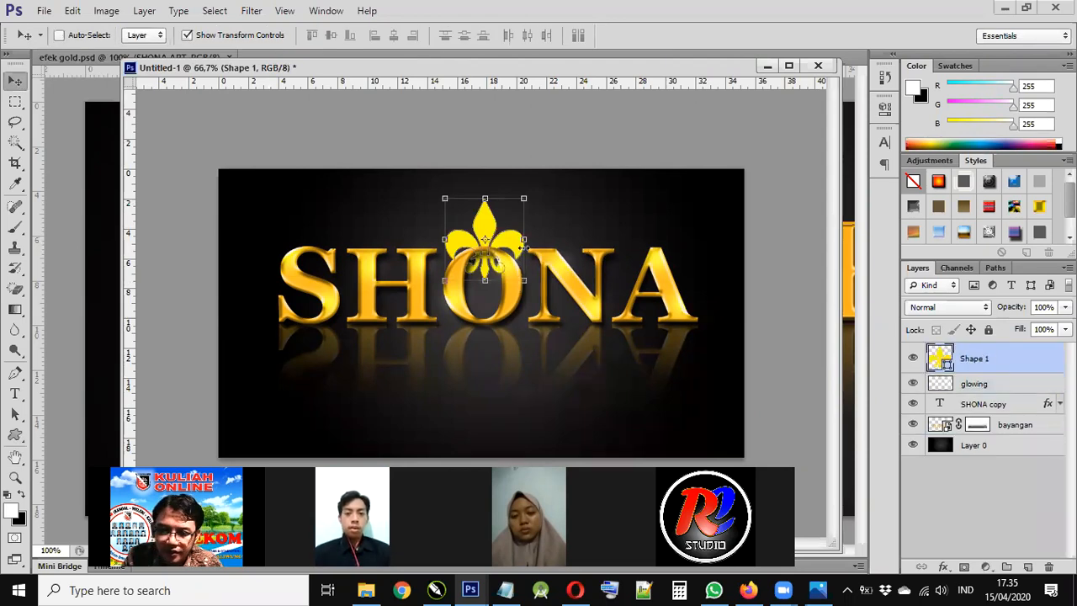
- Nudge the fleur-de-lis up and slightly left, then select the SHONA copy layer
{"action": "key", "text": "Up"}
{"action": "key", "text": "Up"}
{"action": "key", "text": "Up"}
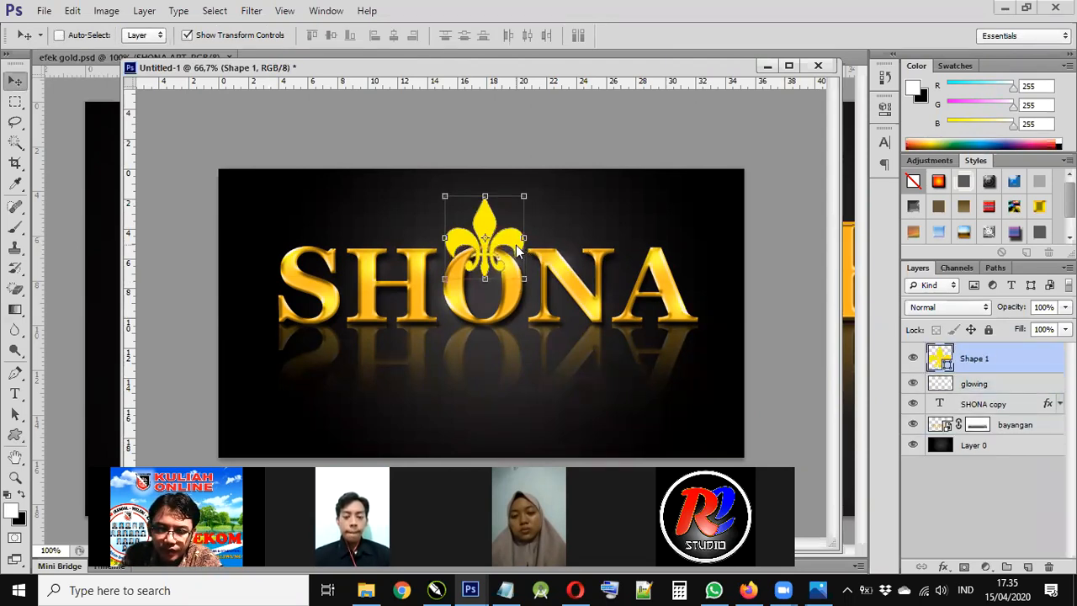
{"action": "key", "text": "Up"}
{"action": "key", "text": "Up"}
{"action": "key", "text": "Up"}
{"action": "key", "text": "Up"}
{"action": "key", "text": "Up"}
{"action": "key", "text": "Up"}
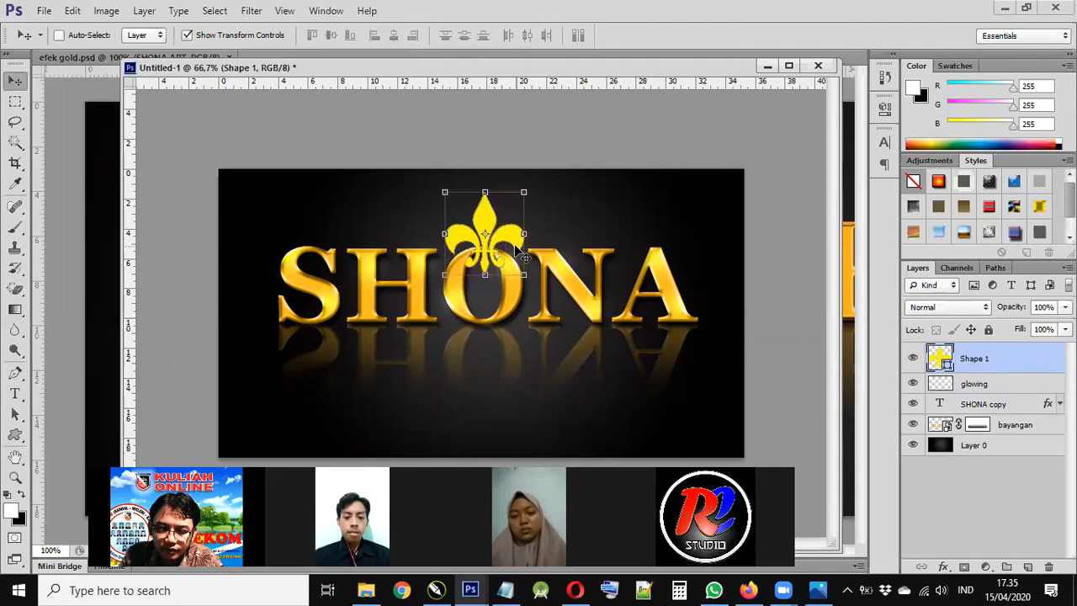
{"action": "key", "text": "Left"}
{"action": "key", "text": "Left"}
{"action": "key", "text": "Left"}
{"action": "key", "text": "Up"}
{"action": "key", "text": "Up"}
{"action": "key", "text": "Up"}
{"action": "key", "text": "Up"}
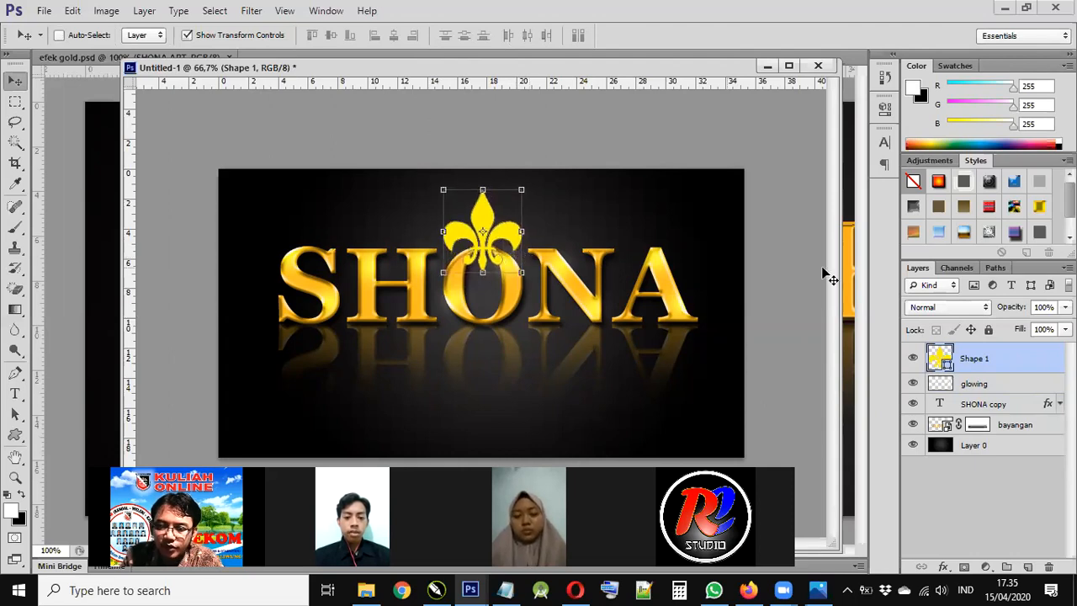
{"action": "key", "text": "Up"}
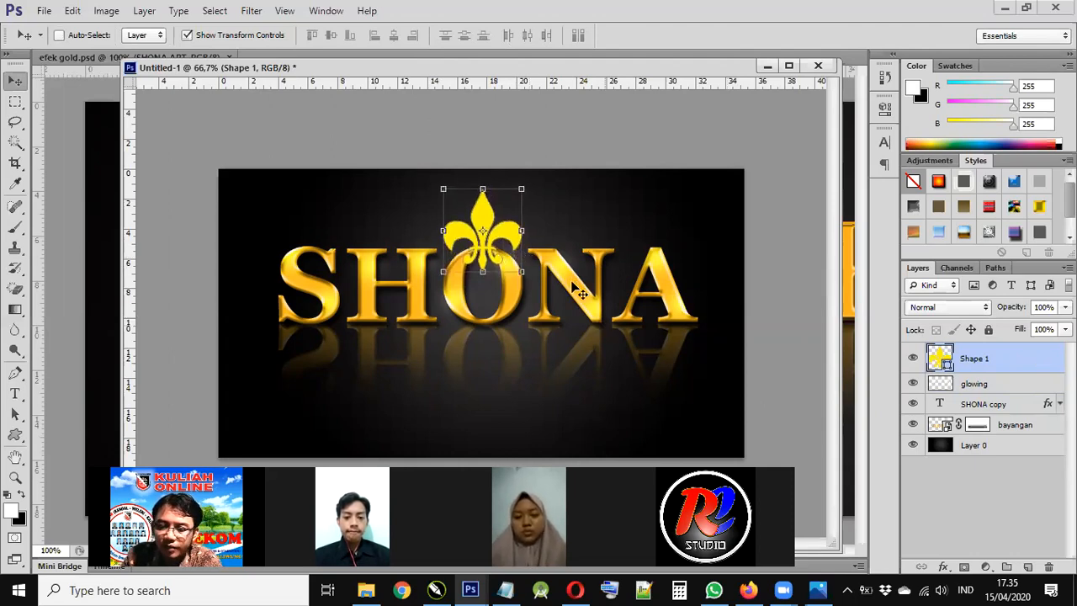
{"action": "left_click", "coordinate": [1001, 406]}
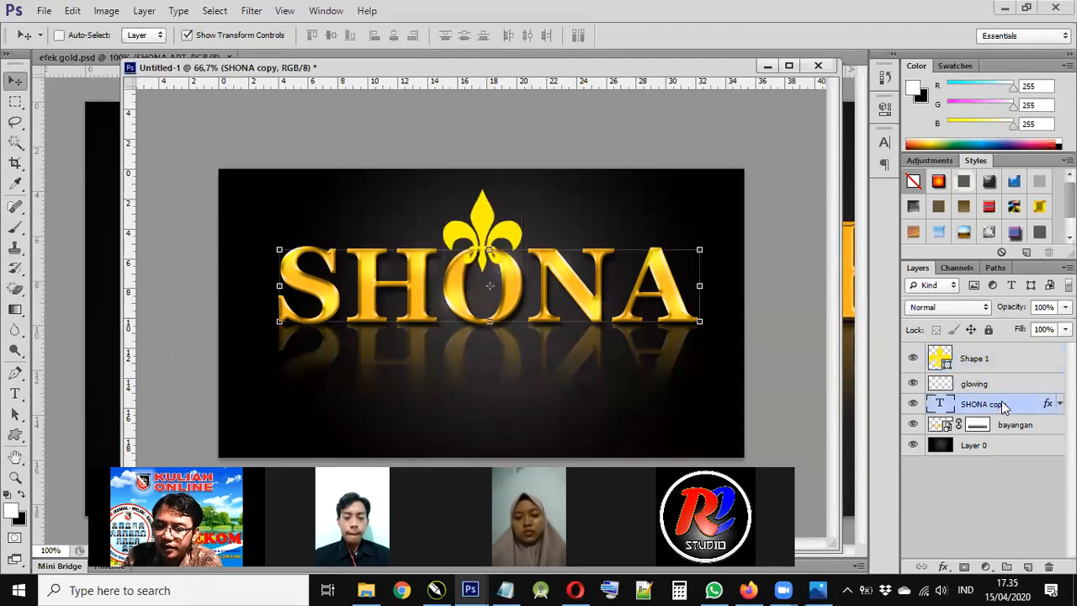
- Copy the SHONA copy layer style and paste it onto the Shape 1 fleur-de-lis
{"action": "right_click", "coordinate": [1002, 404]}
{"action": "left_click", "coordinate": [868, 438]}
{"action": "left_click", "coordinate": [1001, 363]}
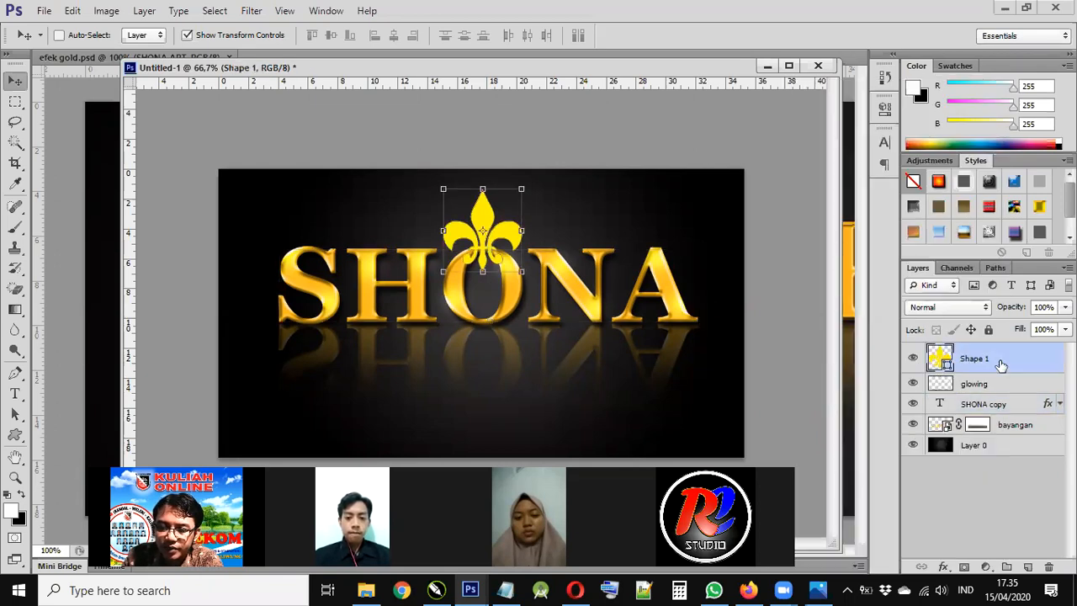
{"action": "right_click", "coordinate": [1000, 359]}
{"action": "left_click", "coordinate": [920, 304]}
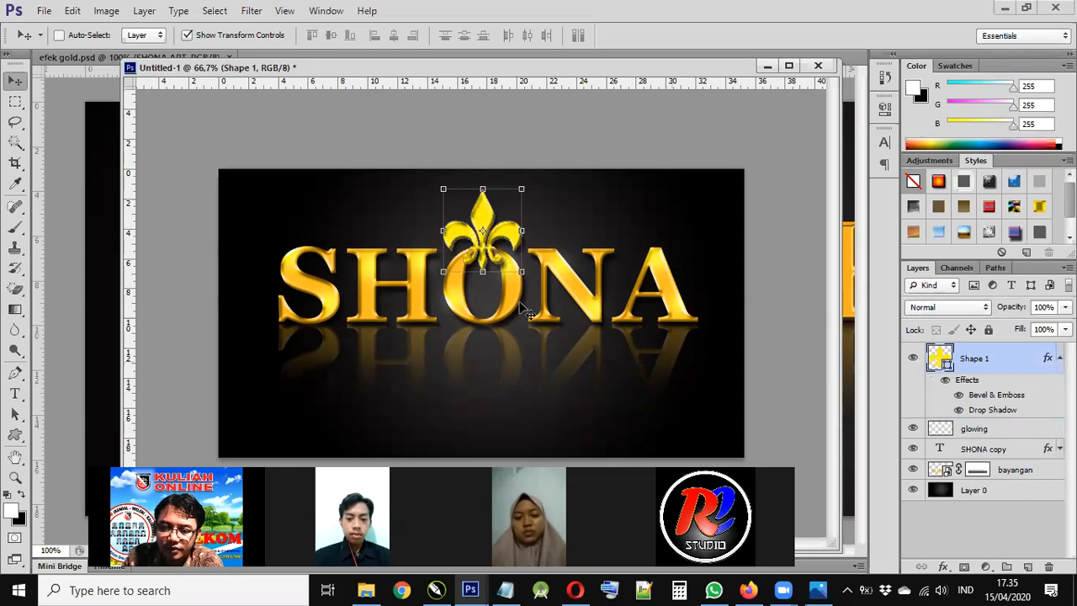
- Add a gold Color Overlay to the fleur-de-lis layer style and apply it
{"action": "double_click", "coordinate": [1007, 397]}
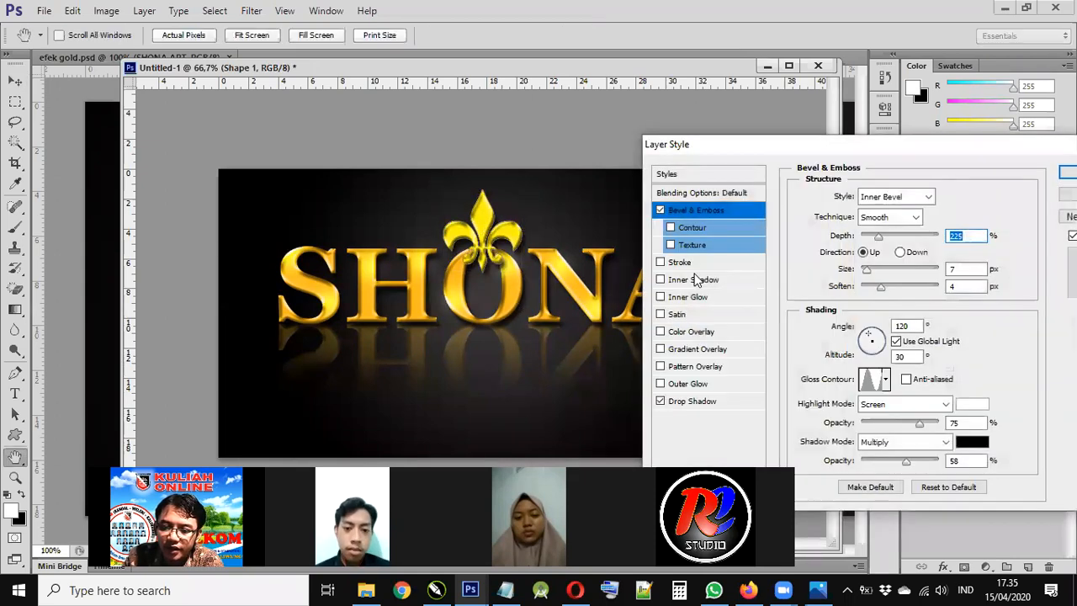
{"action": "left_click", "coordinate": [714, 333]}
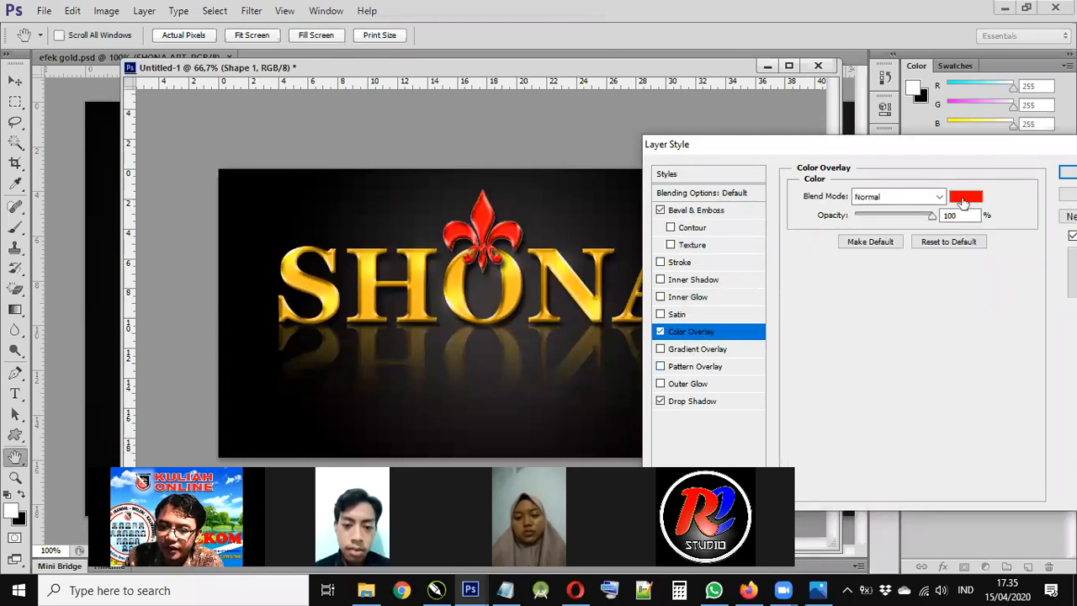
{"action": "left_click", "coordinate": [965, 196]}
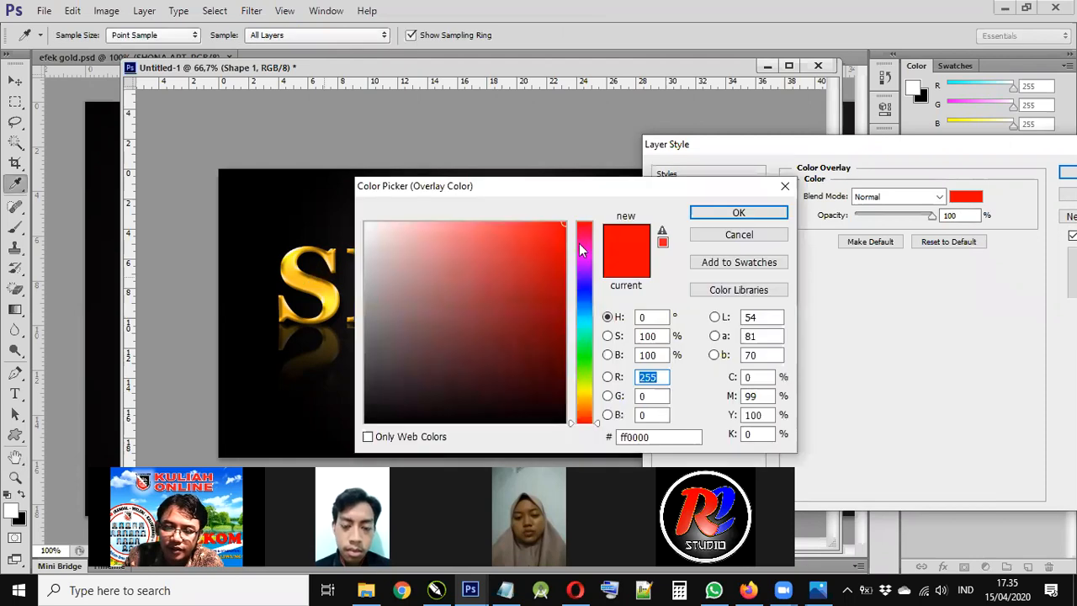
{"action": "left_click", "coordinate": [717, 214]}
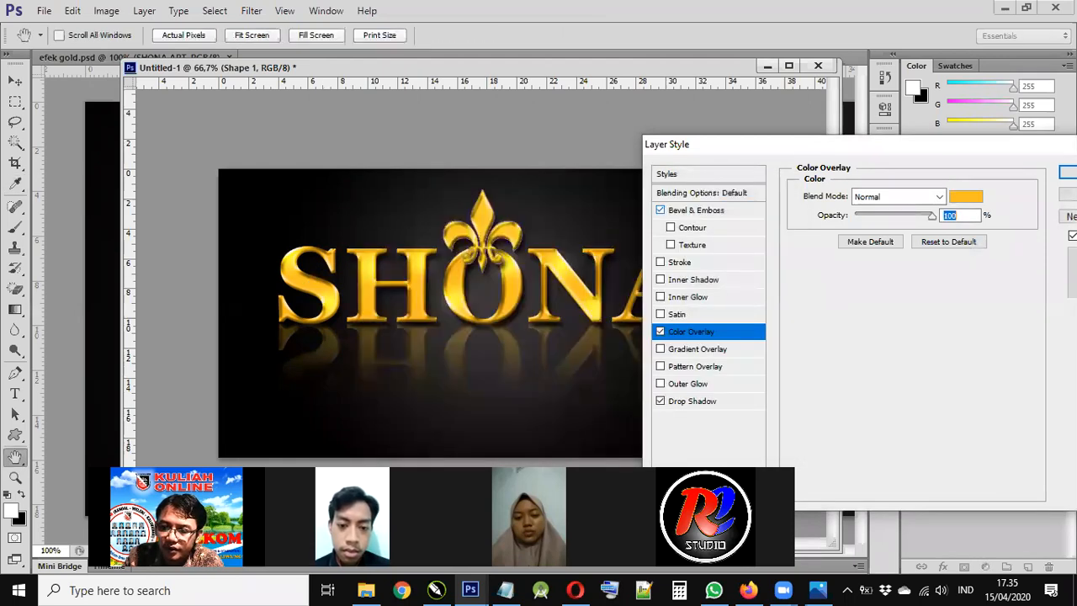
{"action": "key", "text": "Return"}
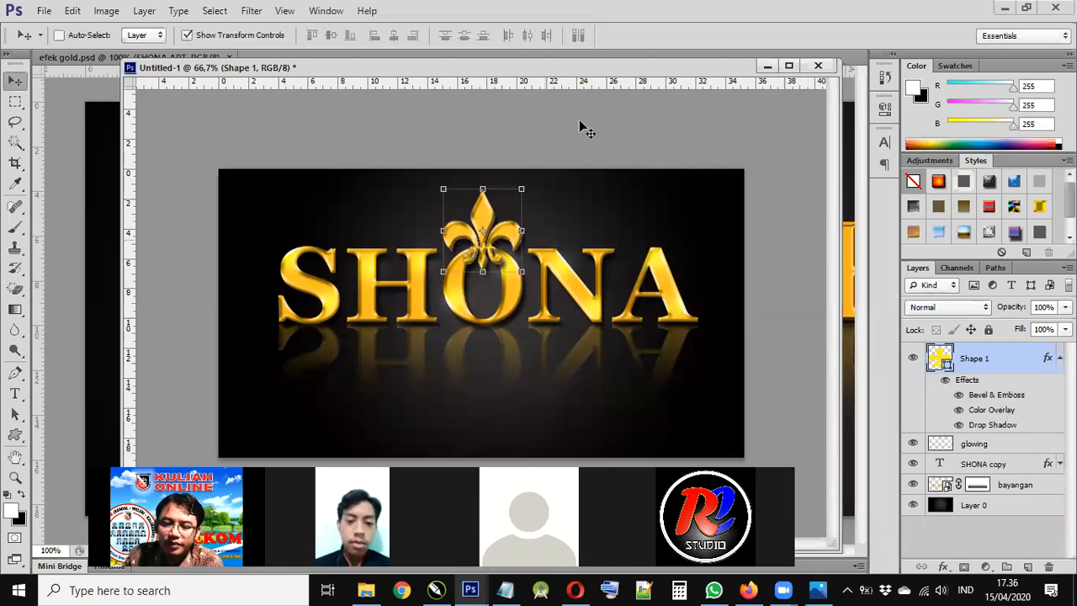
- Turn on layer auto-select and nudge the fleur-de-lis one step right and up
{"action": "left_click", "coordinate": [969, 505]}
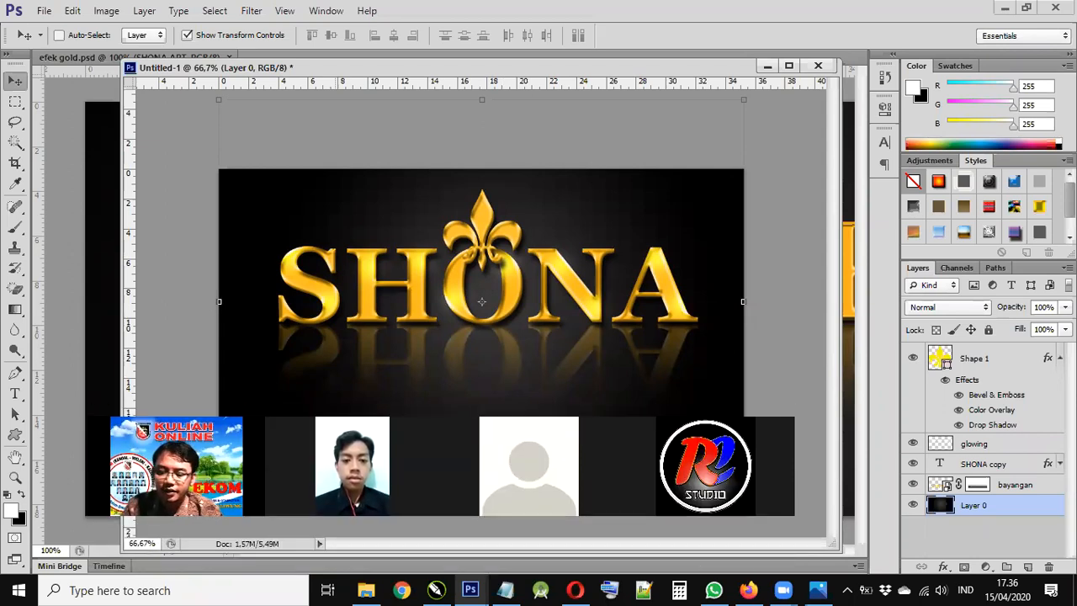
{"action": "key", "text": "ctrl+plus"}
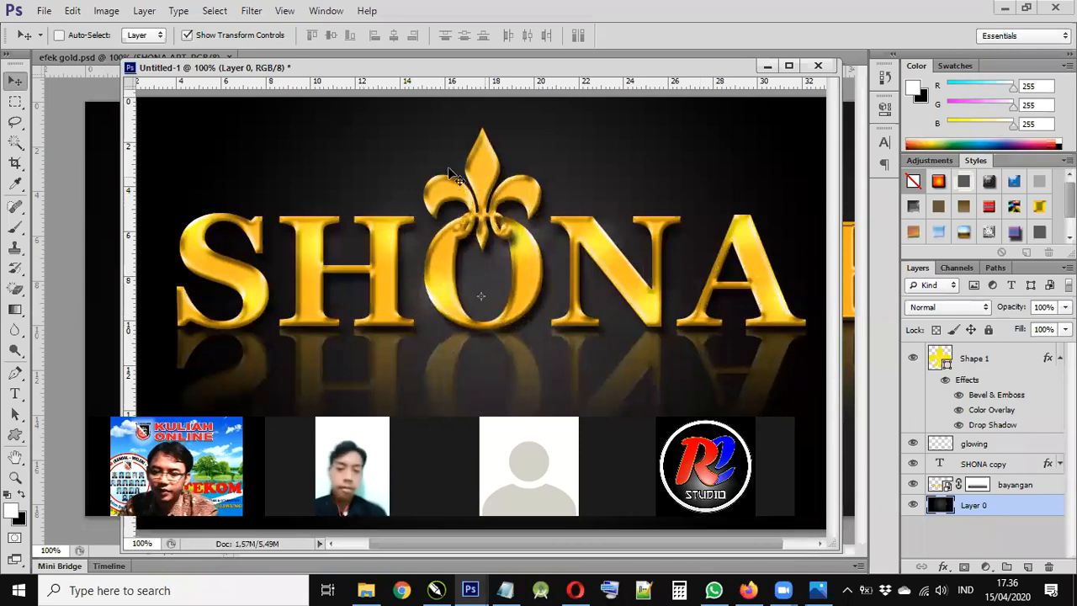
{"action": "left_click", "coordinate": [76, 38]}
{"action": "left_click", "coordinate": [485, 180]}
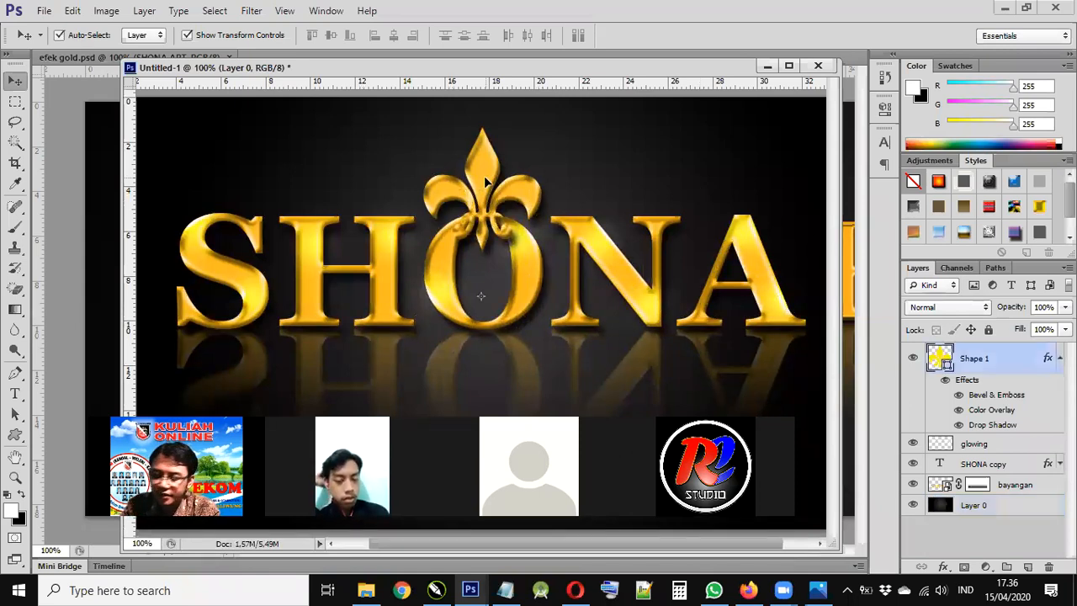
{"action": "key", "text": "Right"}
{"action": "key", "text": "Right"}
{"action": "key", "text": "Right"}
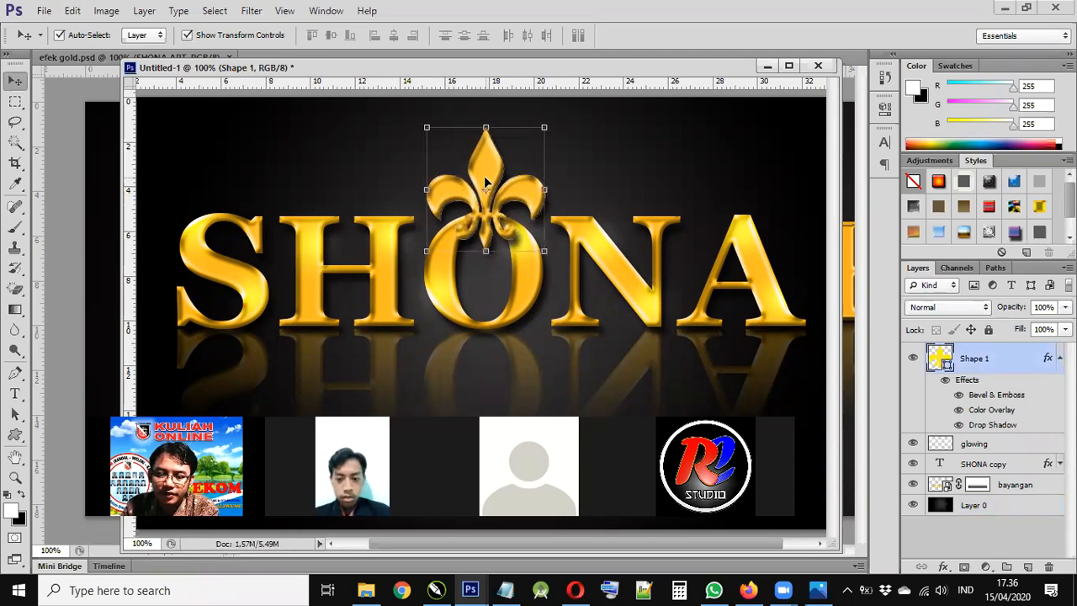
{"action": "key", "text": "Up"}
{"action": "key", "text": "Up"}
{"action": "key", "text": "Up"}
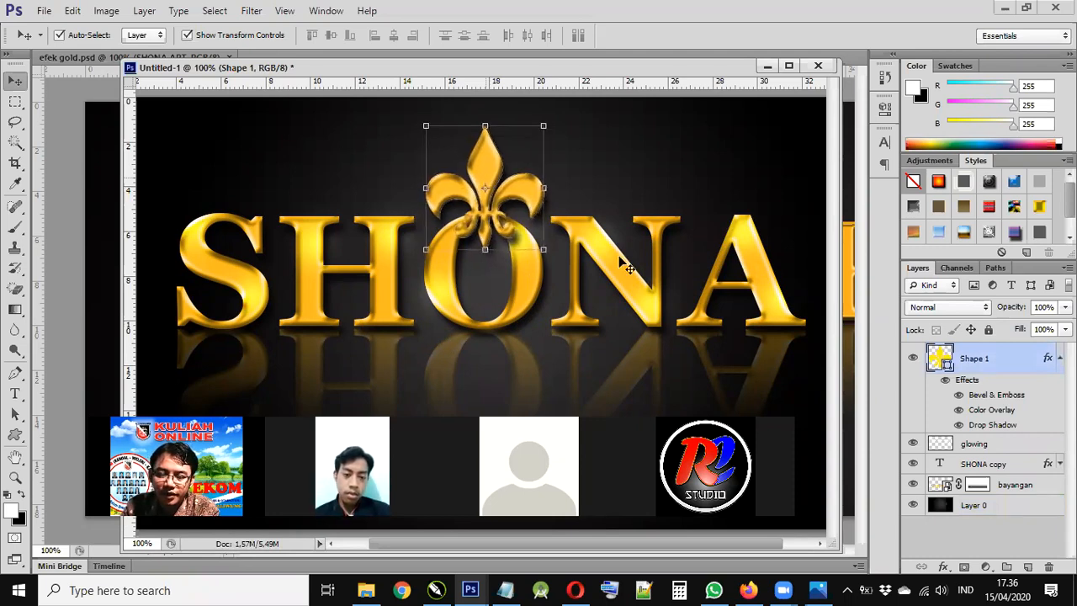
- Nudge the fleur-de-lis one step left, then make Shape 1 the active layer
{"action": "key", "text": "alt+bracketleft"}
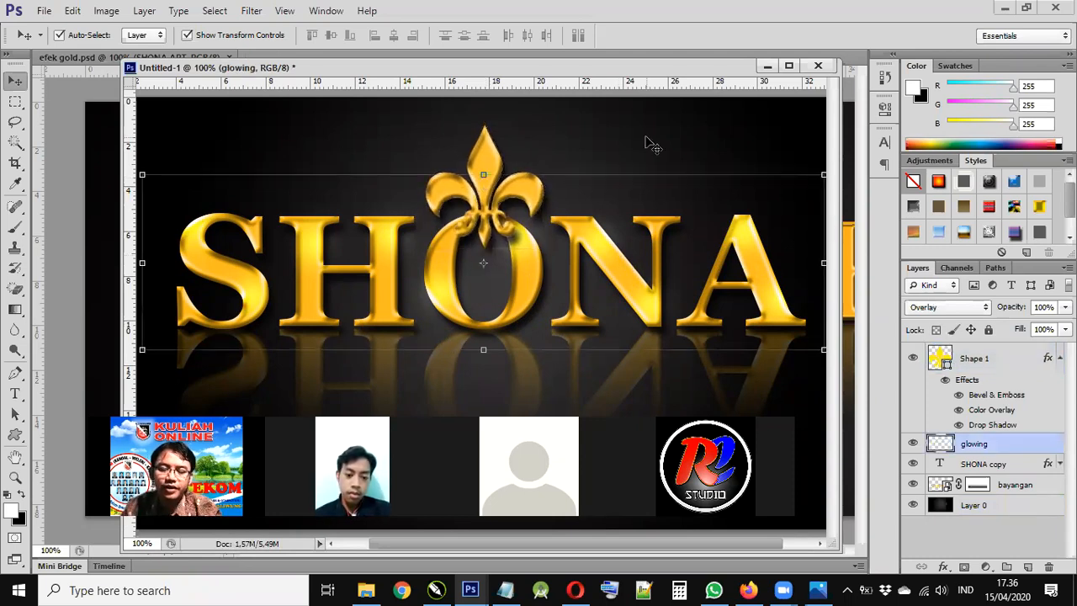
{"action": "key", "text": "alt+bracketleft"}
{"action": "key", "text": "alt+bracketleft"}
{"action": "key", "text": "alt+bracketleft"}
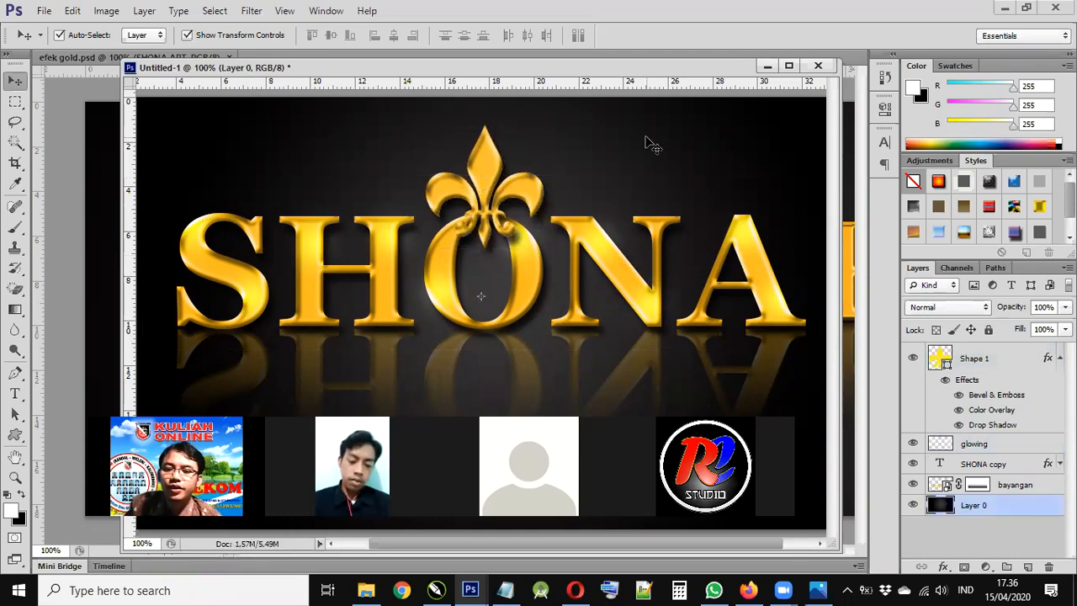
{"action": "left_click", "coordinate": [497, 171]}
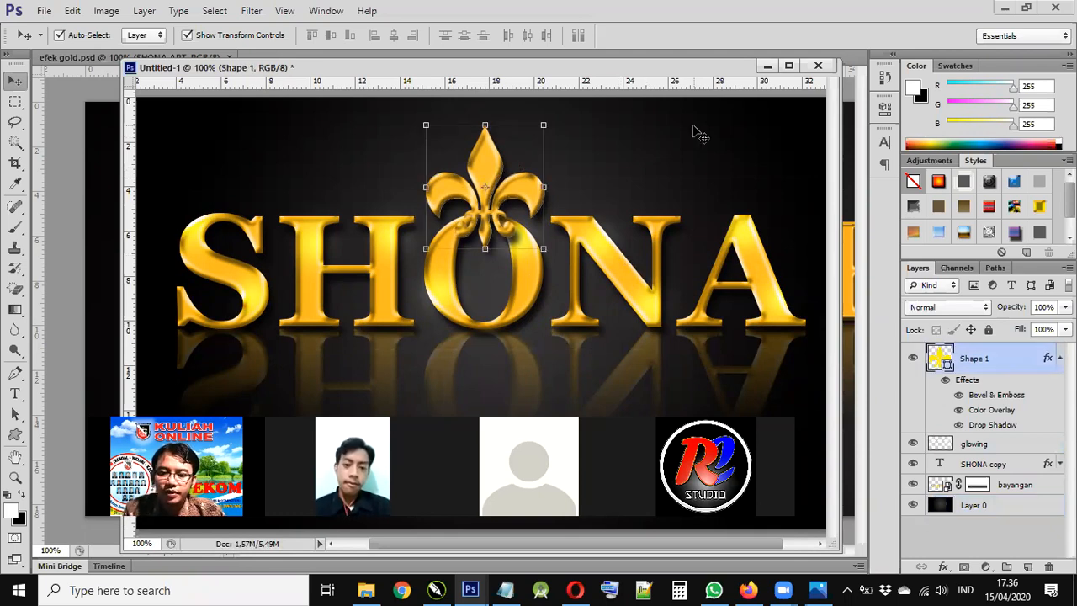
{"action": "key", "text": "Left"}
{"action": "key", "text": "Left"}
{"action": "left_click", "coordinate": [700, 135]}
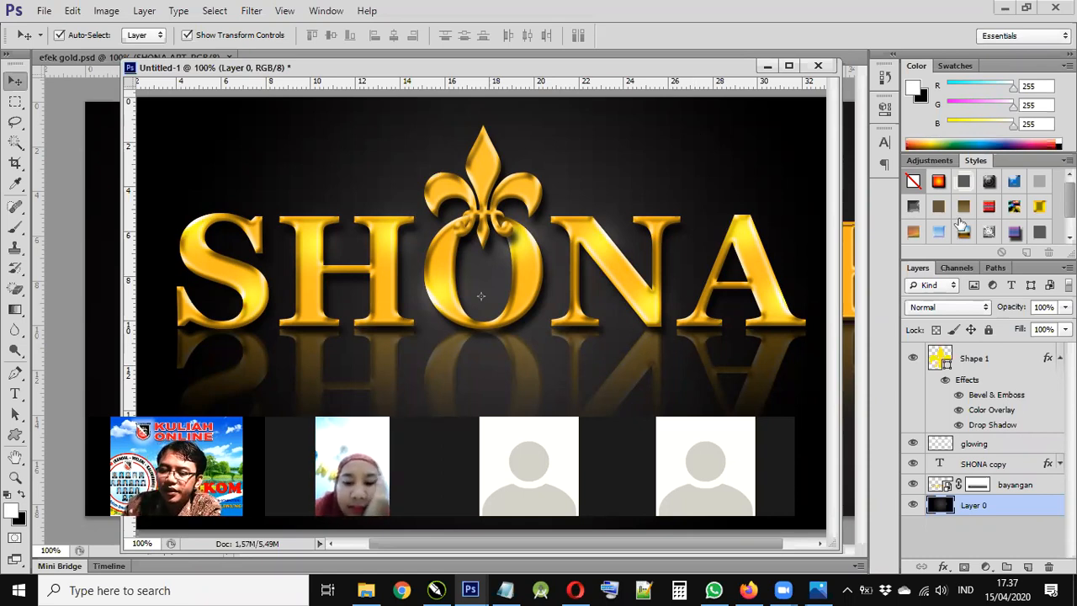
{"action": "left_click", "coordinate": [1014, 407]}
- Set the fleur-de-lis Bevel & Emboss gloss contour to Ring and confirm
{"action": "double_click", "coordinate": [1013, 402]}
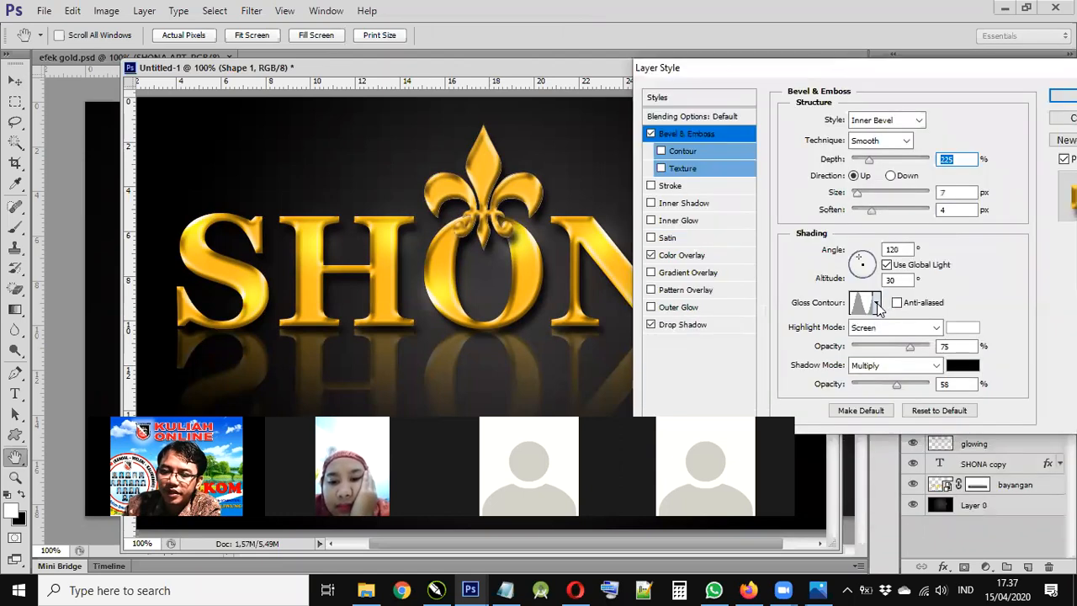
{"action": "left_click", "coordinate": [876, 305]}
{"action": "left_click", "coordinate": [784, 343]}
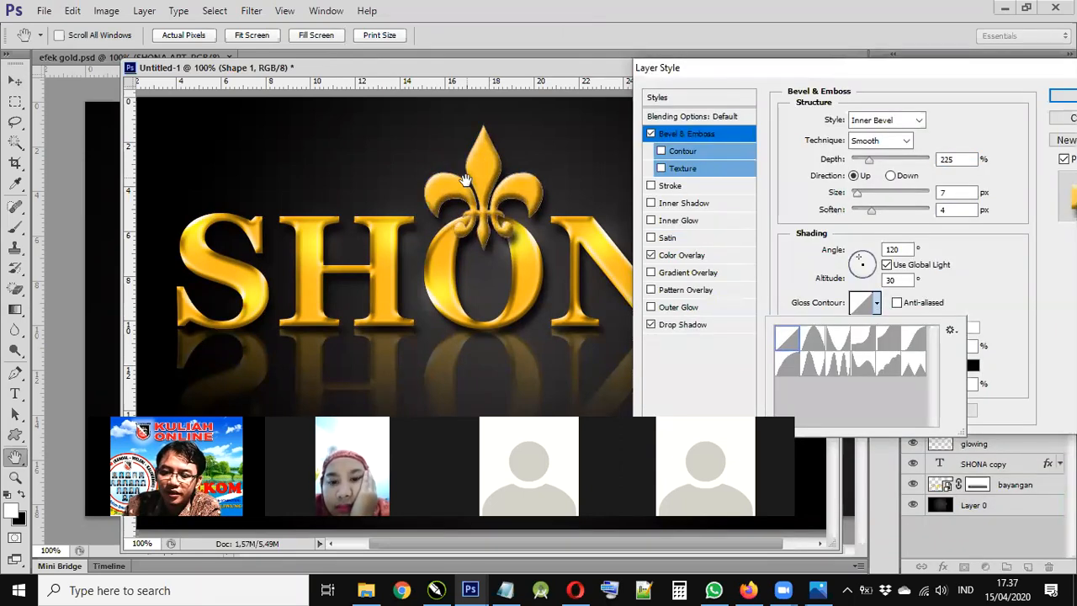
{"action": "left_click", "coordinate": [876, 305]}
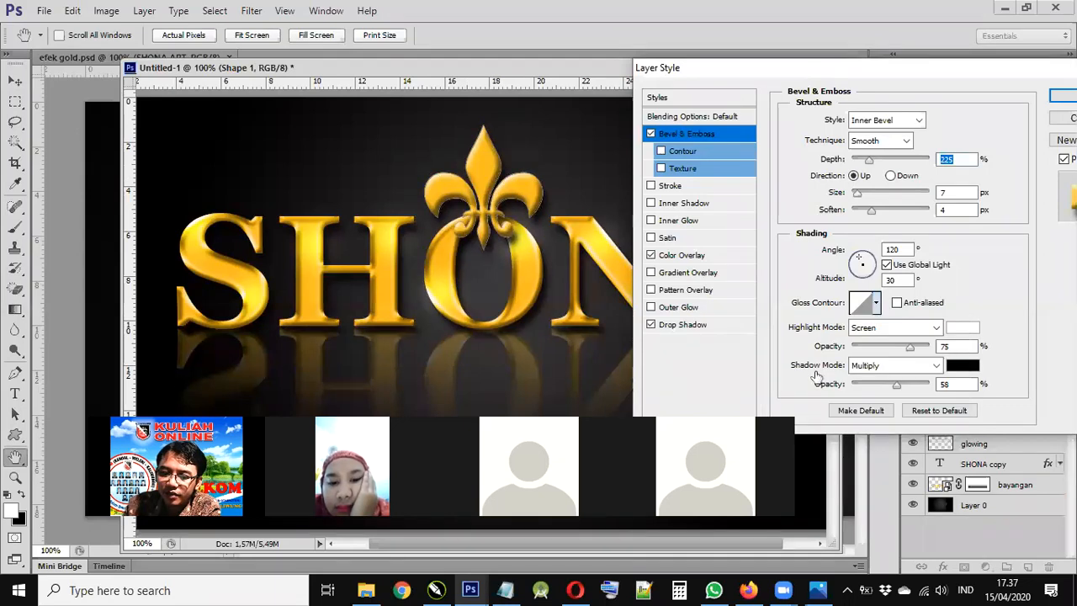
{"action": "left_click", "coordinate": [876, 305]}
{"action": "left_click", "coordinate": [813, 363]}
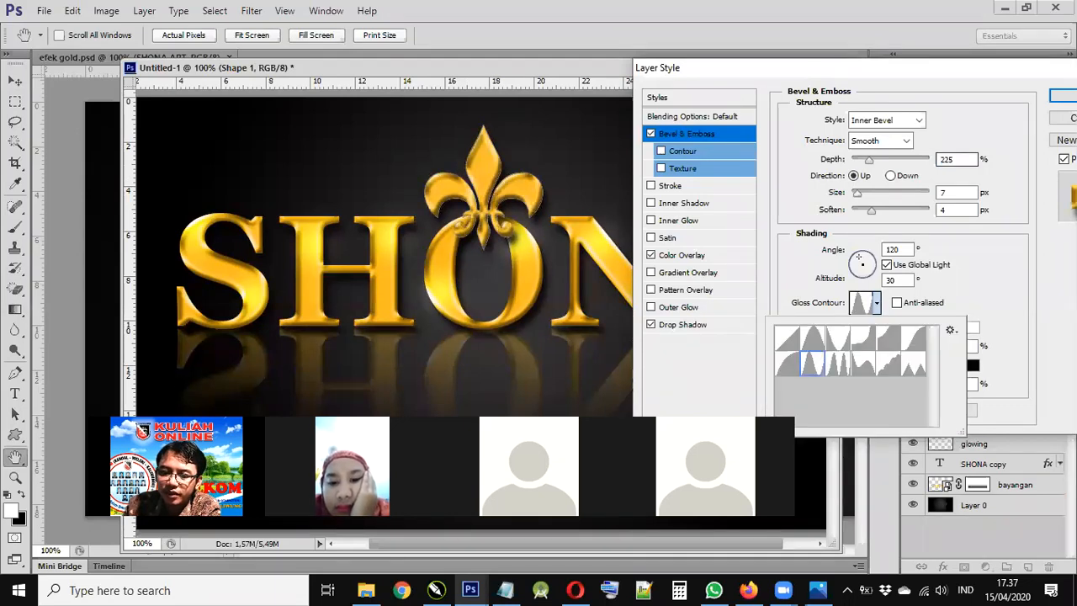
{"action": "left_click", "coordinate": [979, 366]}
{"action": "key", "text": "Return"}
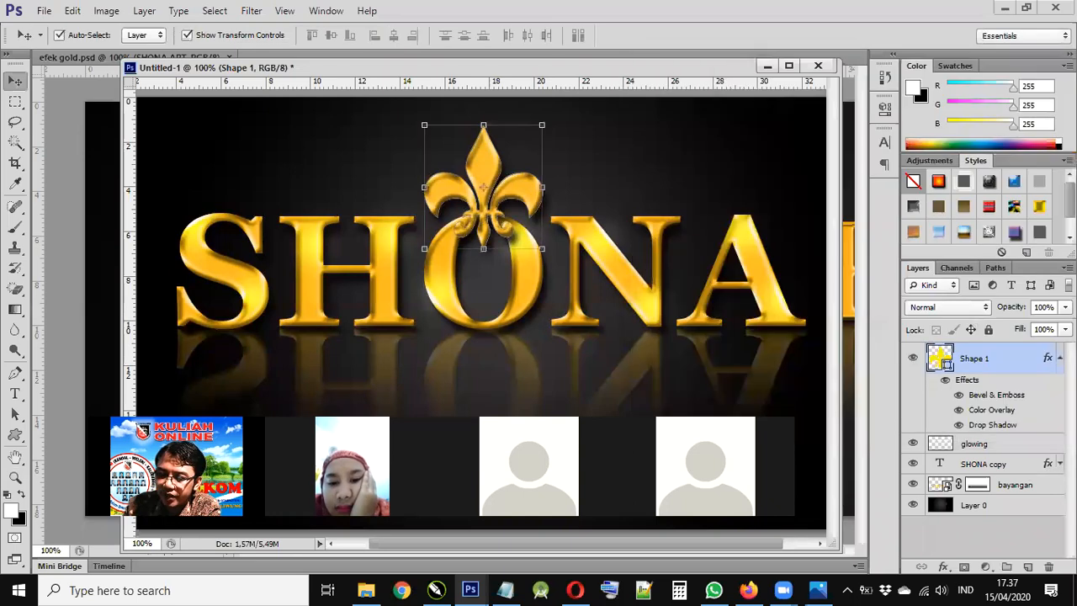
- Apply the Linear gloss contour to SHONA copy's bevel and reopen the contour presets
{"action": "double_click", "coordinate": [1001, 480]}
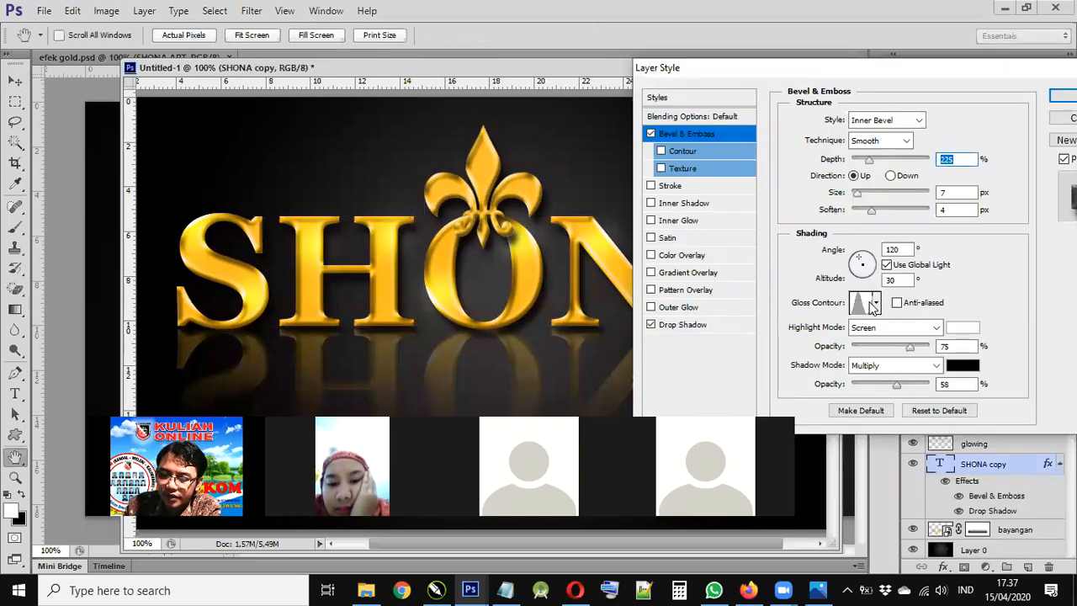
{"action": "left_click", "coordinate": [865, 299]}
{"action": "key", "text": "Escape"}
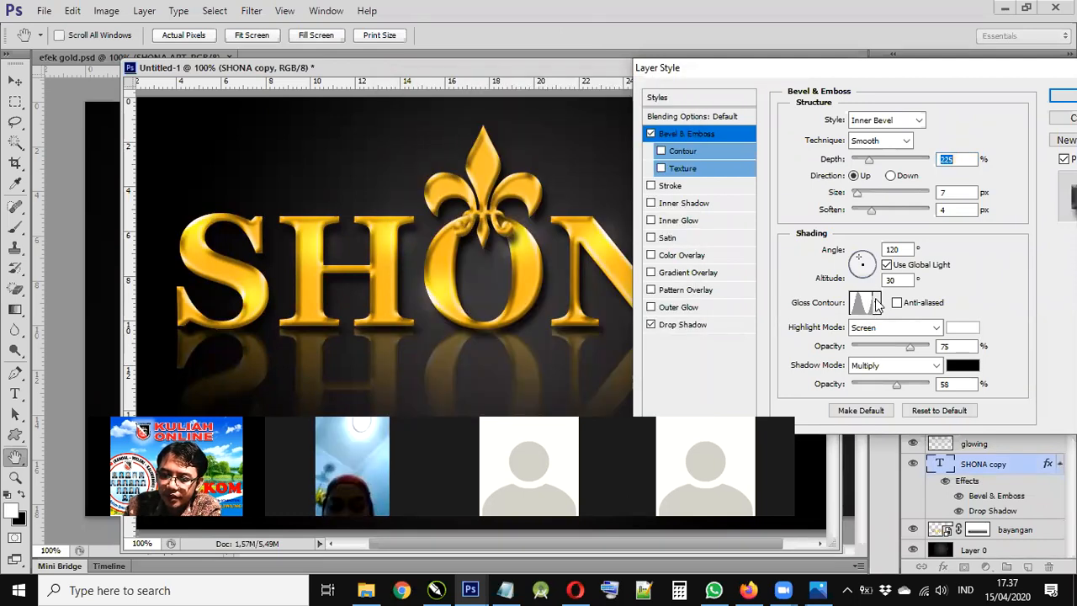
{"action": "left_click", "coordinate": [876, 302]}
{"action": "left_click", "coordinate": [787, 338]}
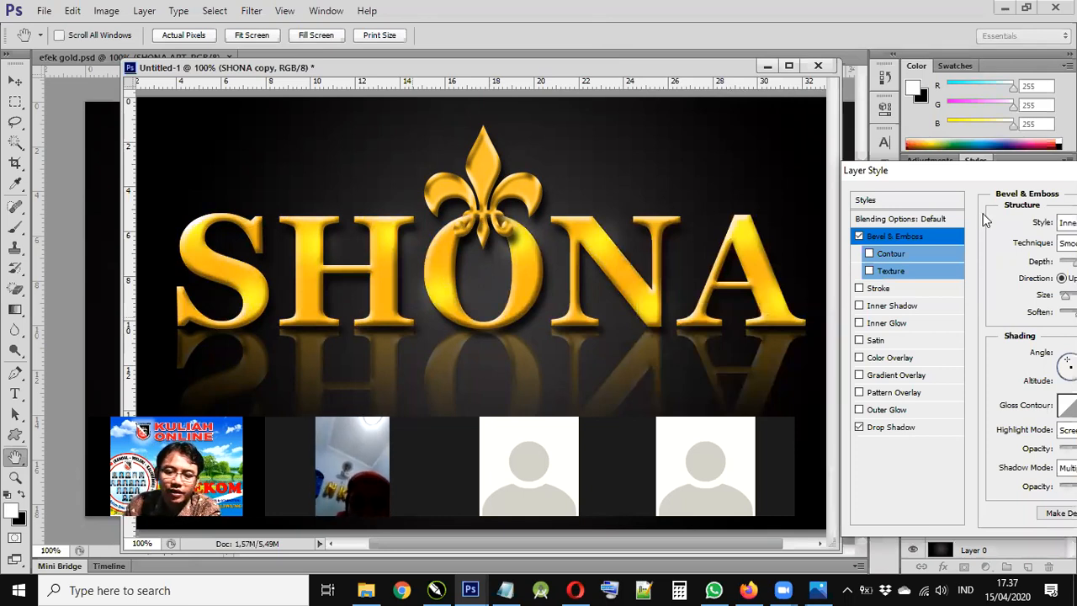
{"action": "left_click_drag", "start_coordinate": [992, 173], "coordinate": [850, 66]}
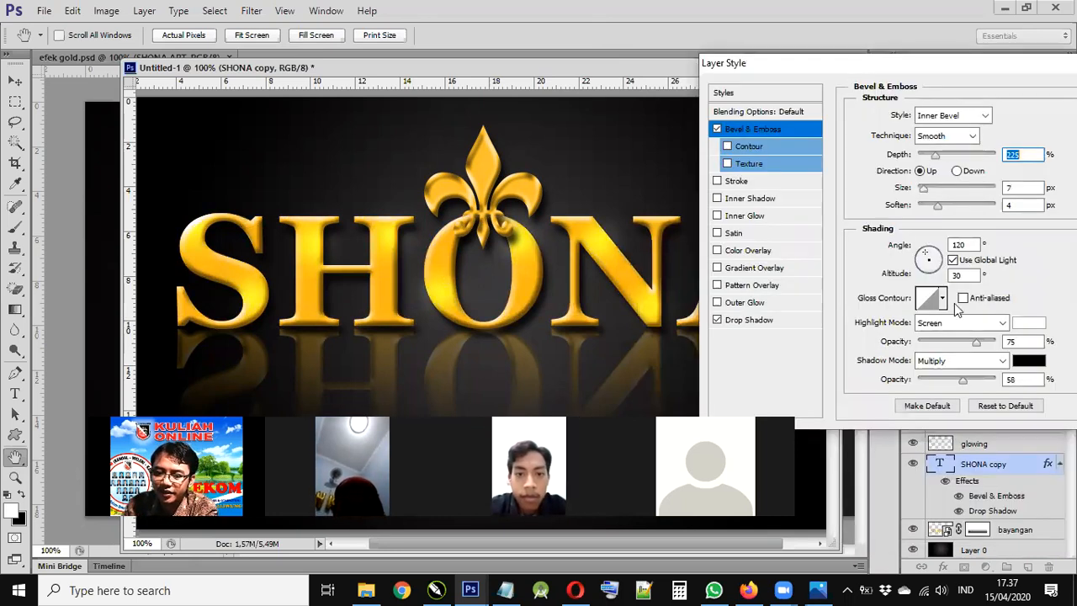
{"action": "left_click", "coordinate": [943, 299]}
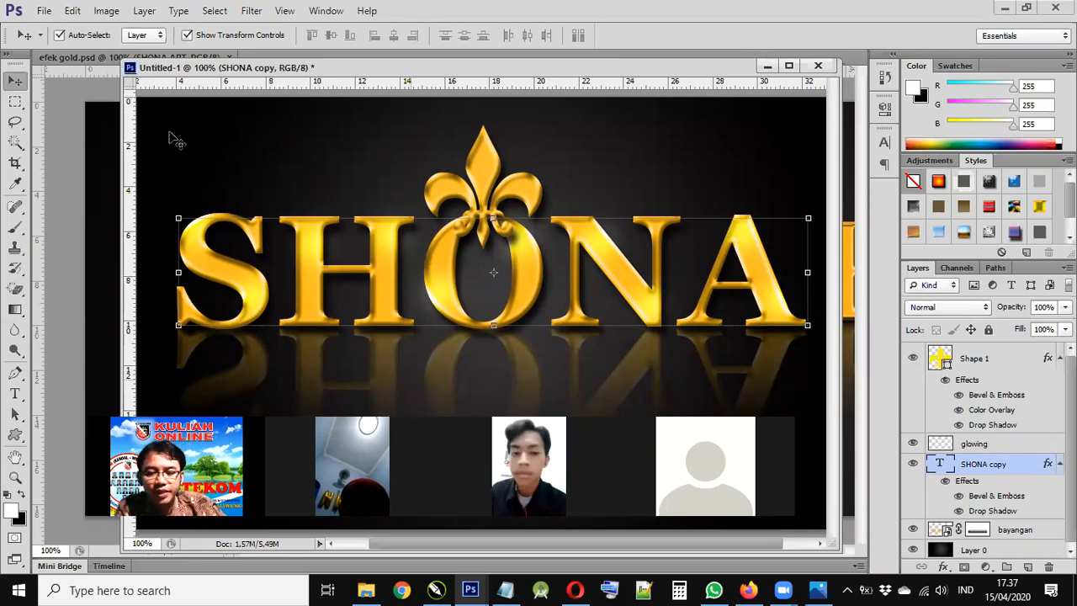
- Select Layer 0 in the Layers panel, leaving the glossy gold SHONA text on the canvas
{"action": "left_click", "coordinate": [169, 132]}
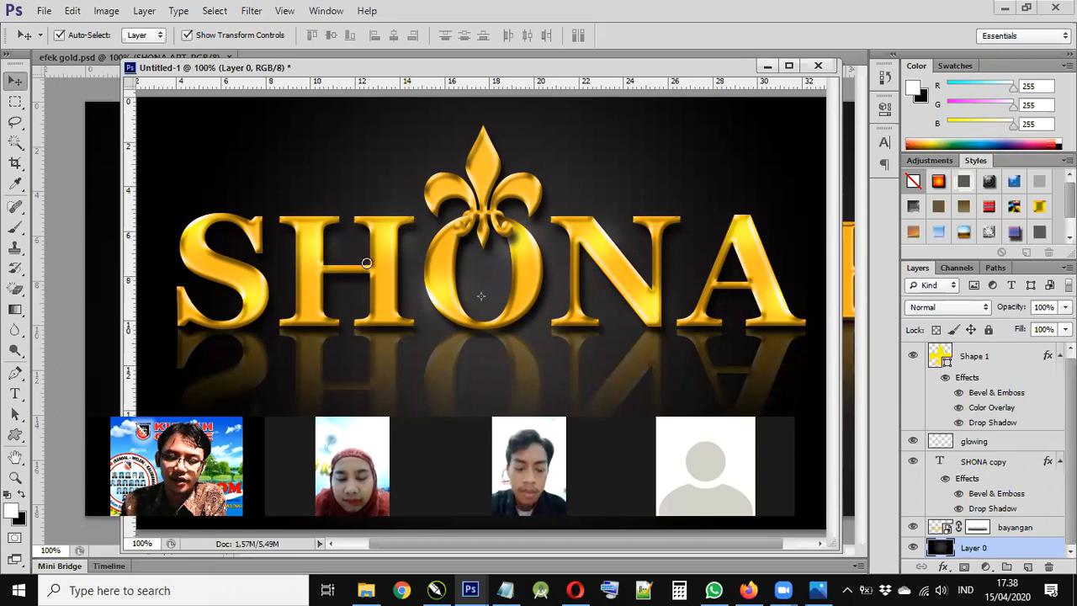
- Fill the new Layer 1 with a light grey foreground colour
{"action": "left_click", "coordinate": [11, 509]}
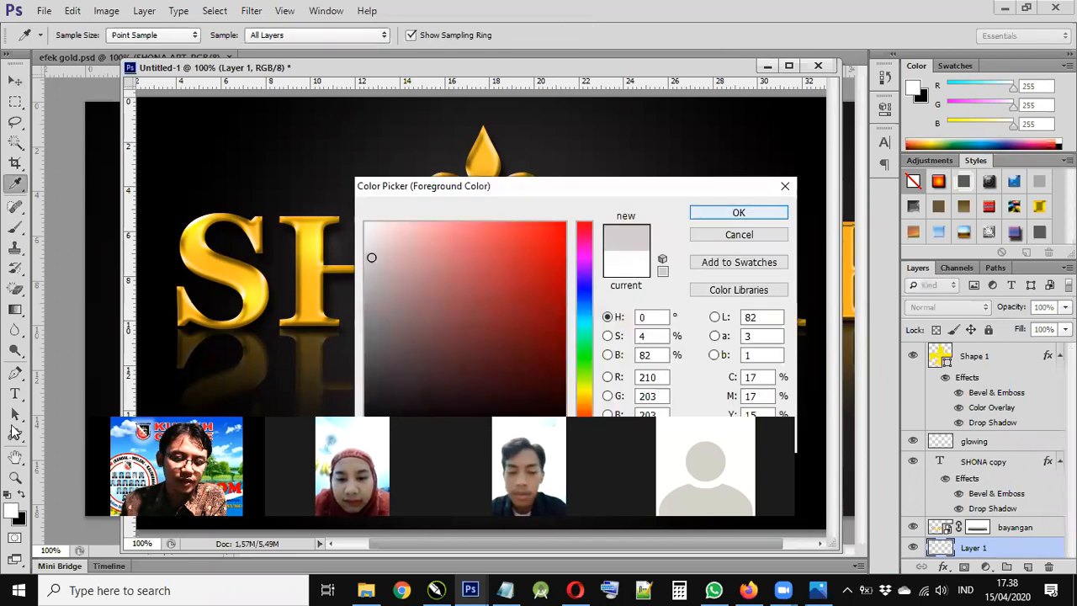
{"action": "key", "text": "Return"}
{"action": "left_click", "coordinate": [15, 309]}
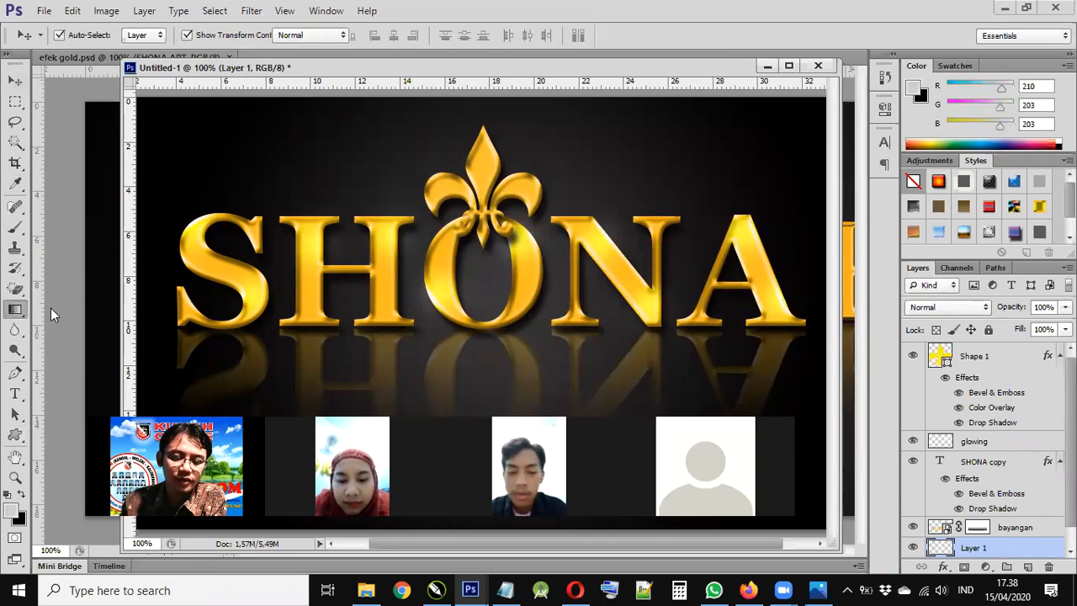
{"action": "left_click", "coordinate": [449, 301]}
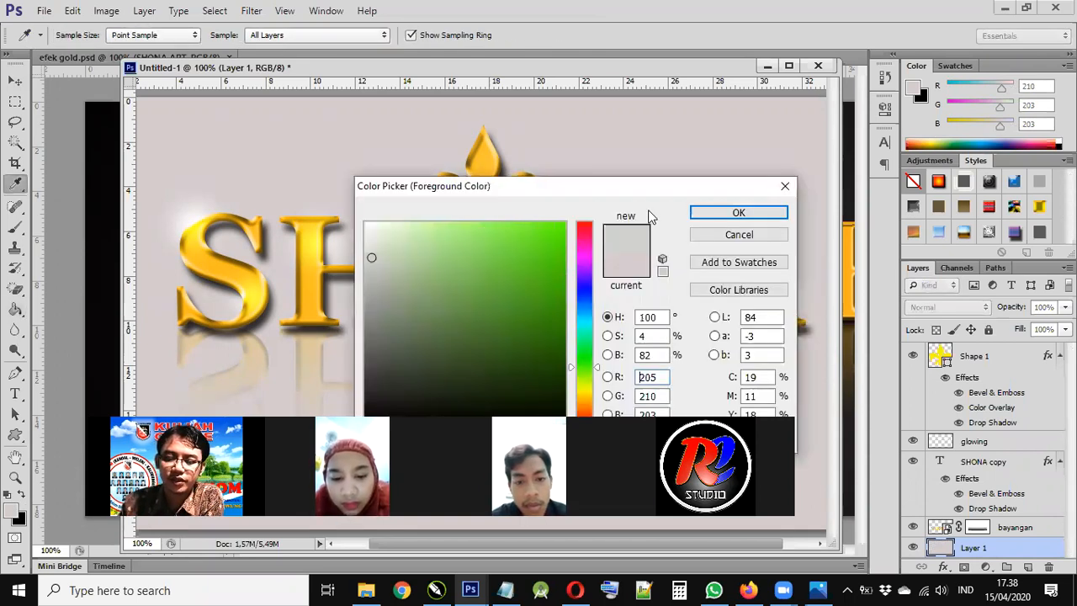
- Refill Layer 1 with bright green (143, 241, 95), then hide and show it to compare
{"action": "left_click", "coordinate": [485, 233]}
{"action": "key", "text": "Return"}
{"action": "key", "text": "g"}
{"action": "left_click", "coordinate": [281, 378]}
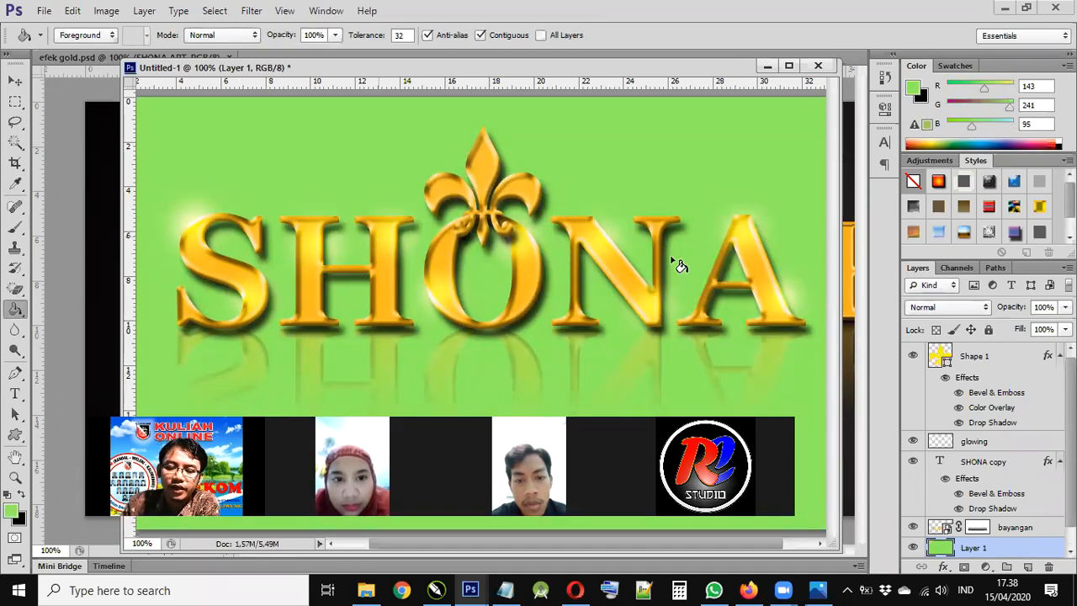
{"action": "scroll", "coordinate": [917, 517], "scroll_direction": "down", "scroll_amount": 1}
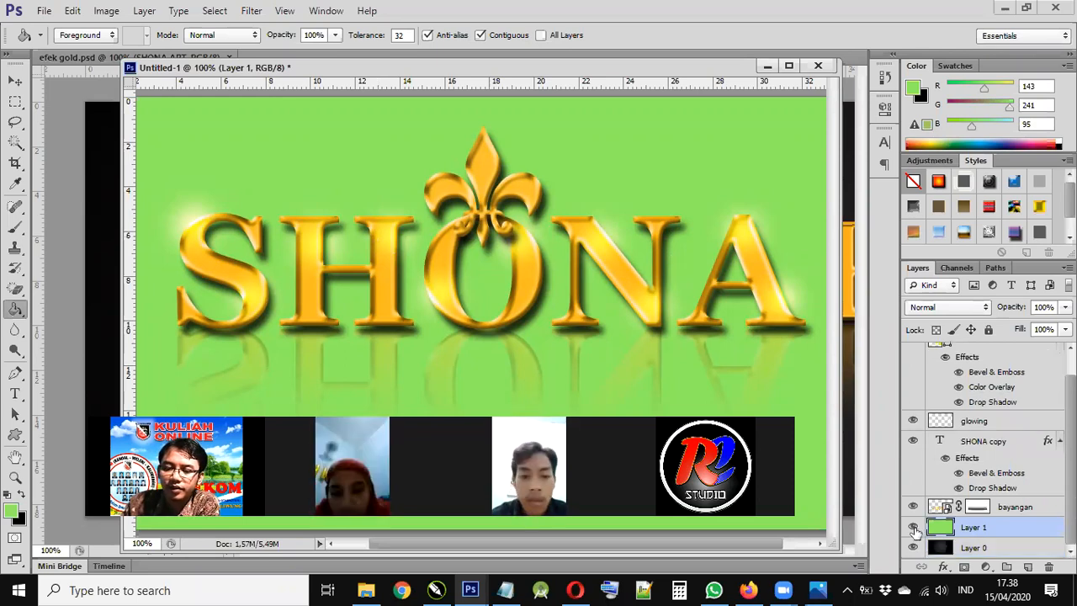
{"action": "left_click", "coordinate": [914, 528]}
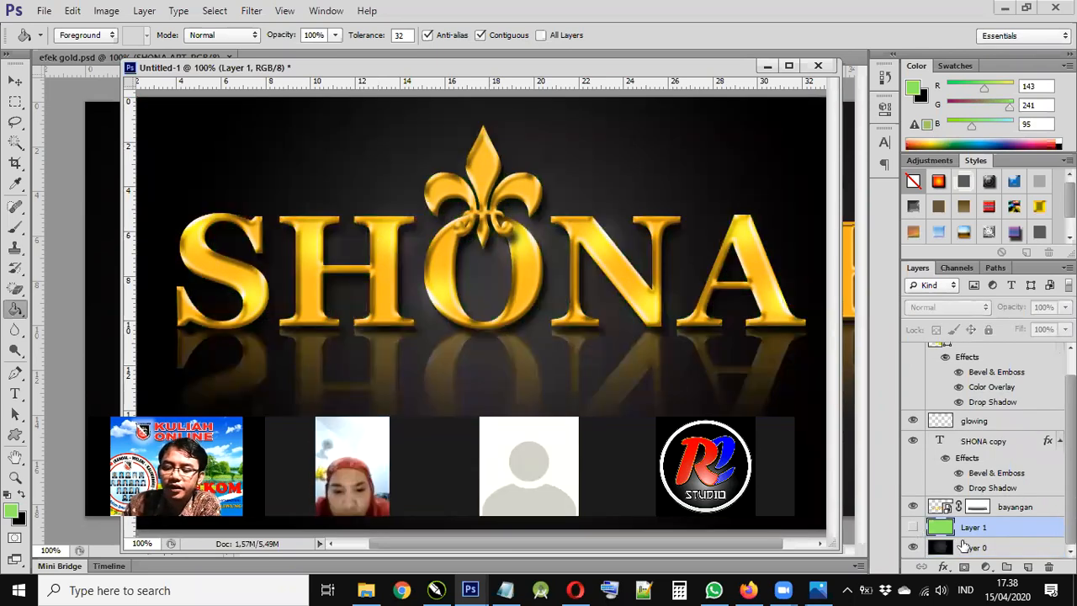
{"action": "left_click", "coordinate": [913, 526]}
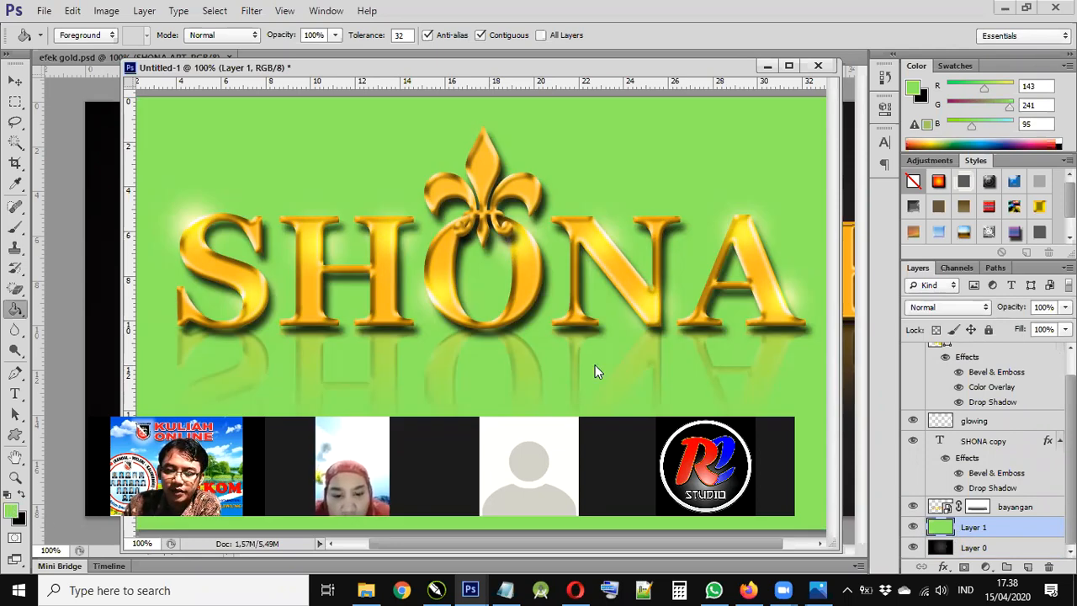
- Fill Layer 1 with a darker green using the Paint Bucket
{"action": "left_click", "coordinate": [548, 383]}
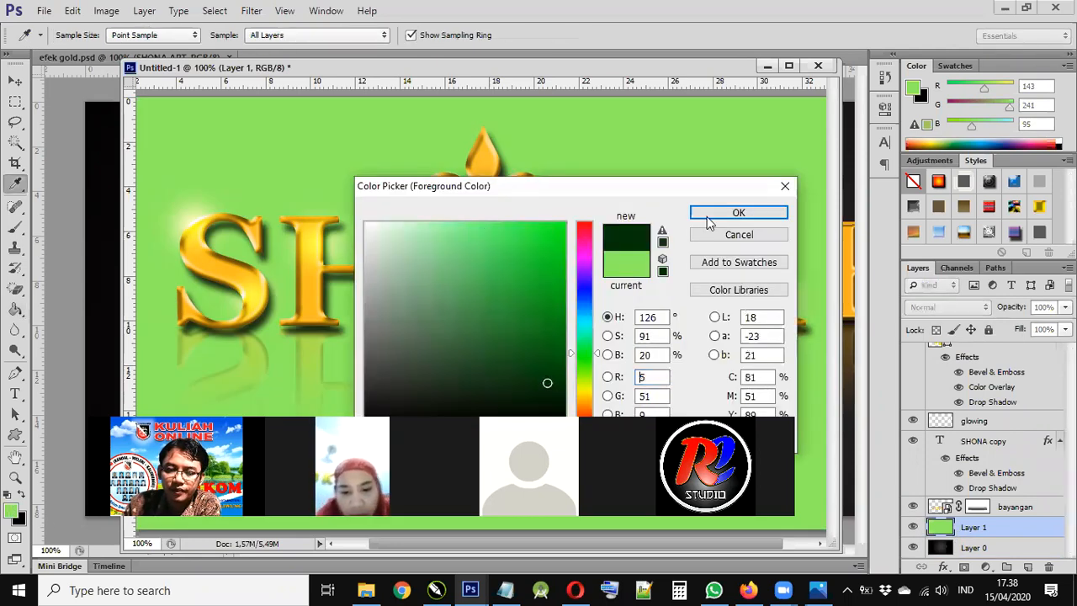
{"action": "key", "text": "Return"}
{"action": "key", "text": "g"}
{"action": "left_click", "coordinate": [275, 395]}
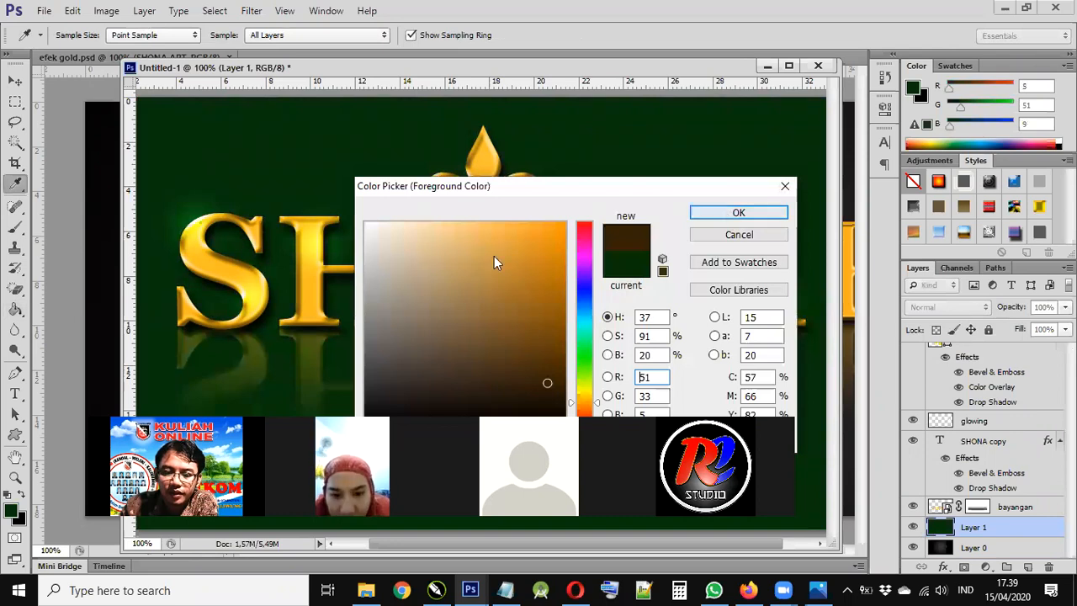
- Refill Layer 1 with dark brown (51, 33, 5), then switch to File Explorer
{"action": "key", "text": "Return"}
{"action": "left_click", "coordinate": [494, 256]}
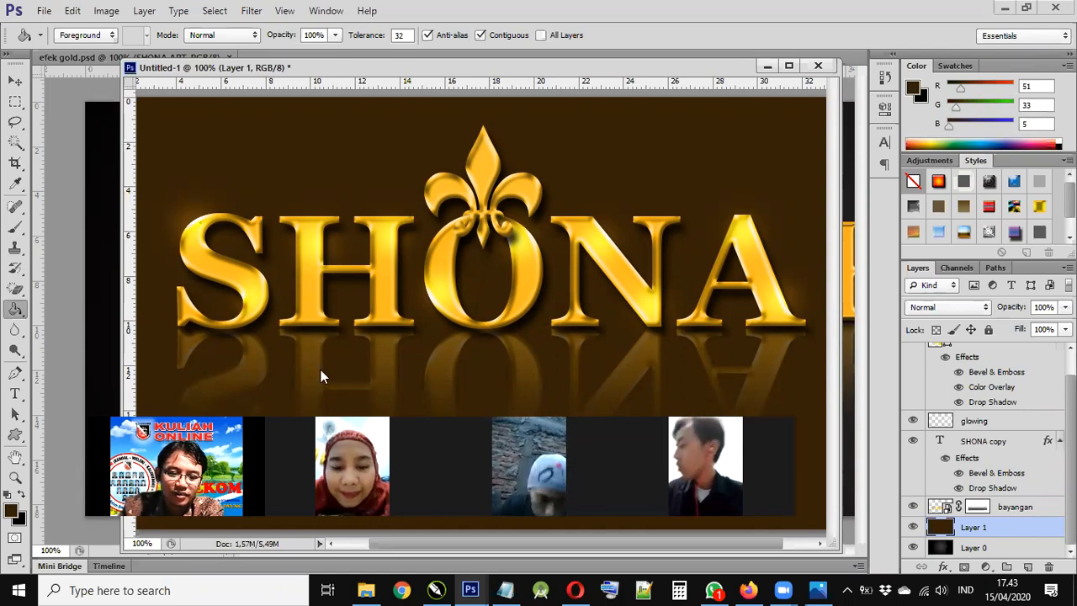
{"action": "key", "text": "alt+Tab"}
{"action": "key", "text": "Left"}
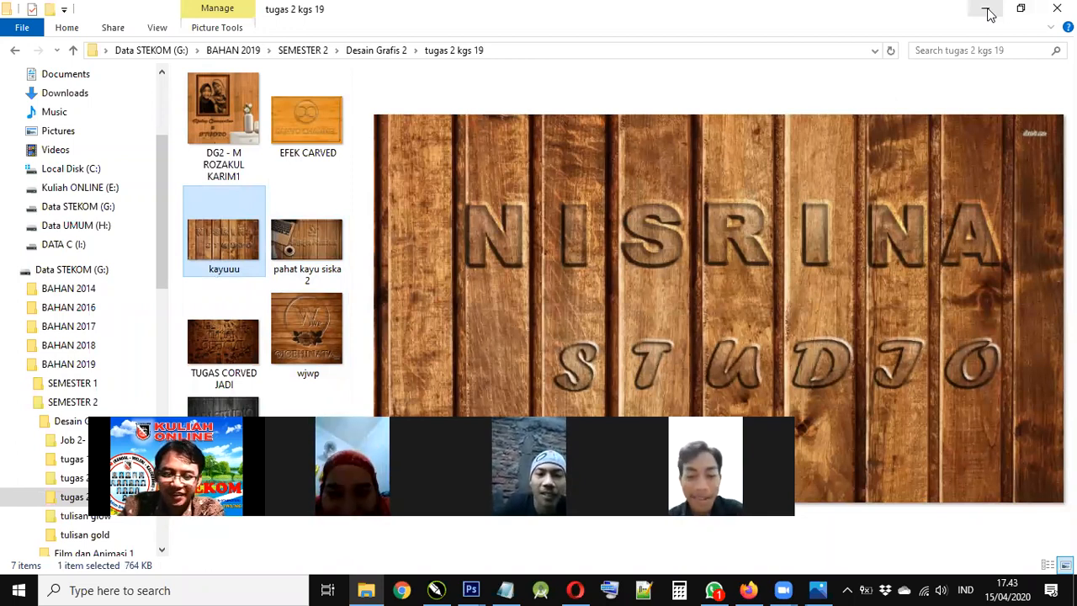
{"action": "key", "text": "alt+Tab"}
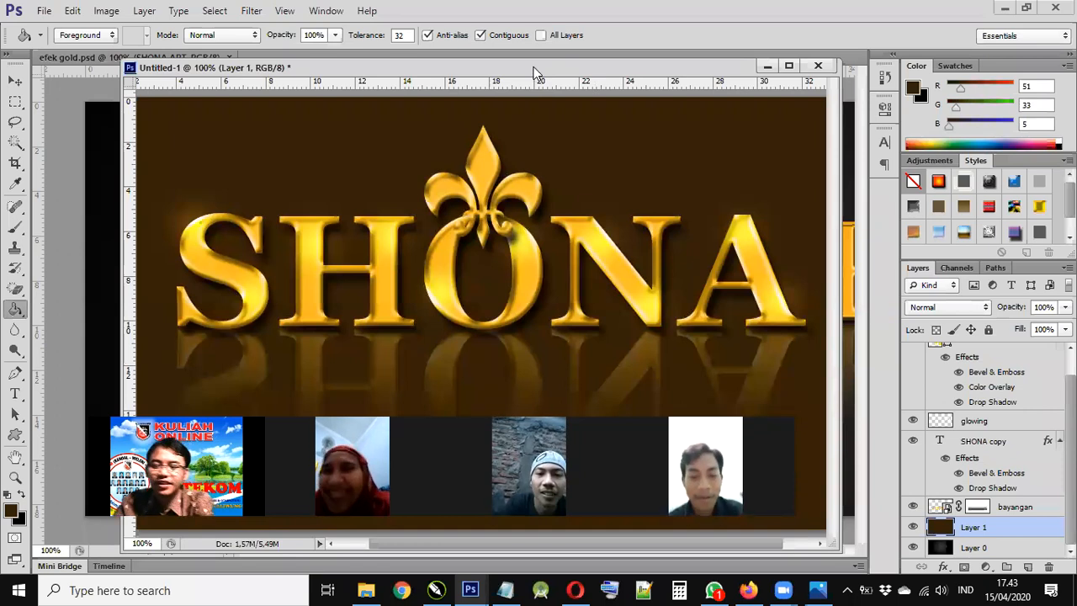